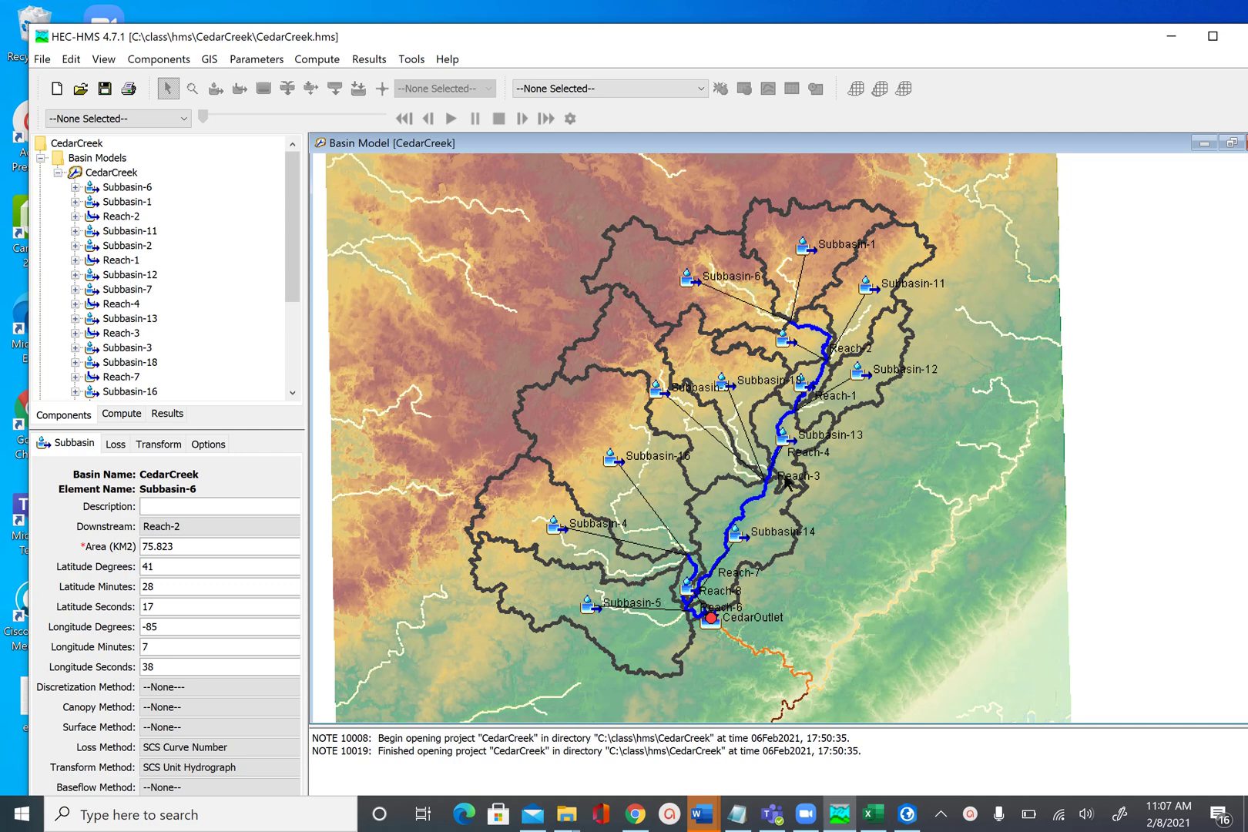
# Open the basin map's layer settings and hide the Reaches, Subbasins and Terrain layers.
pyautogui.rightClick(520, 264)
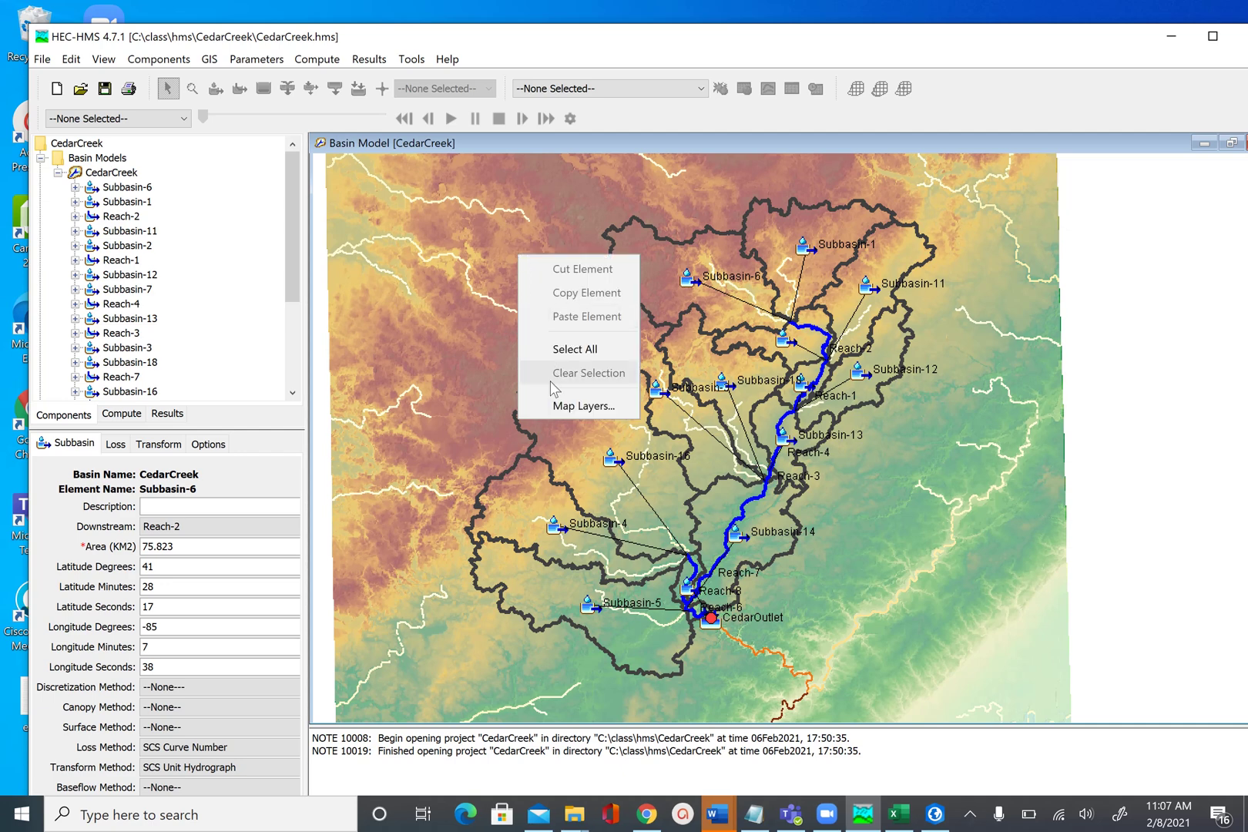
pyautogui.click(570, 405)
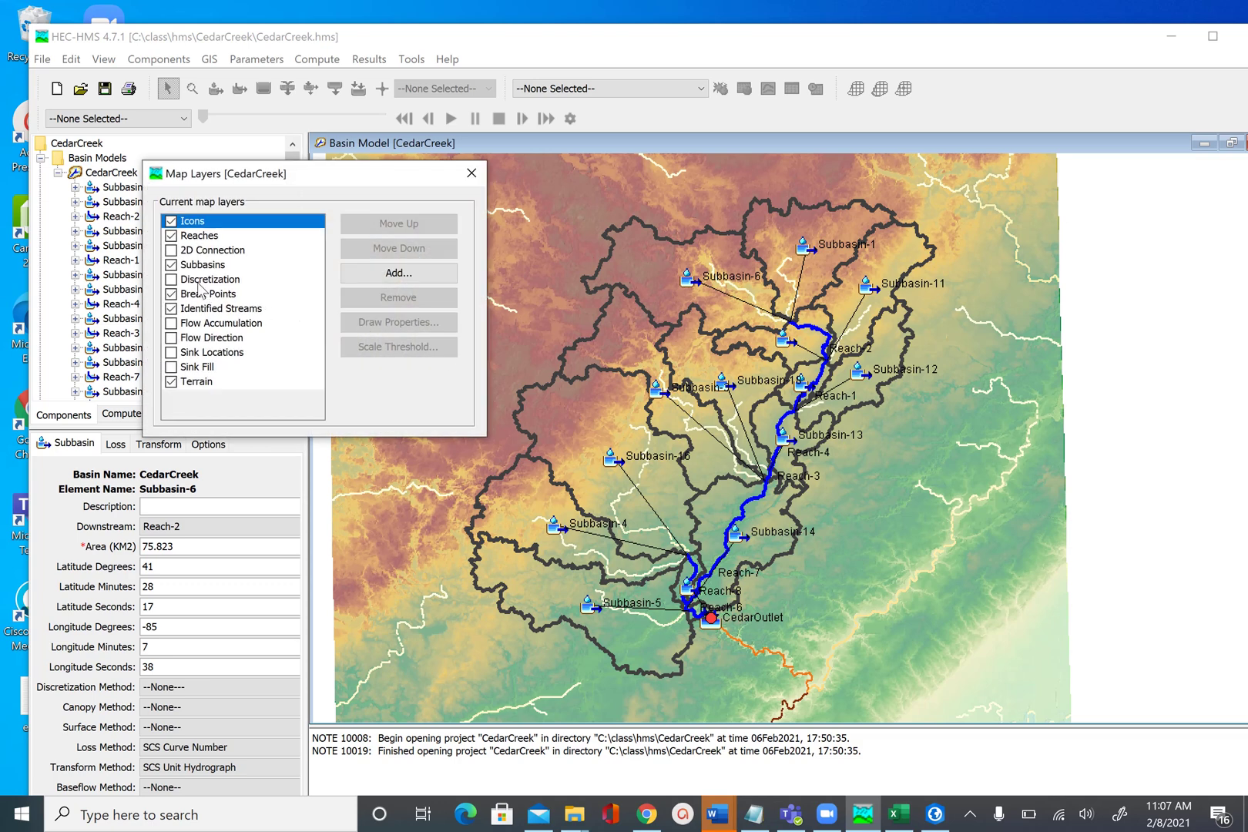
pyautogui.click(173, 240)
pyautogui.click(171, 237)
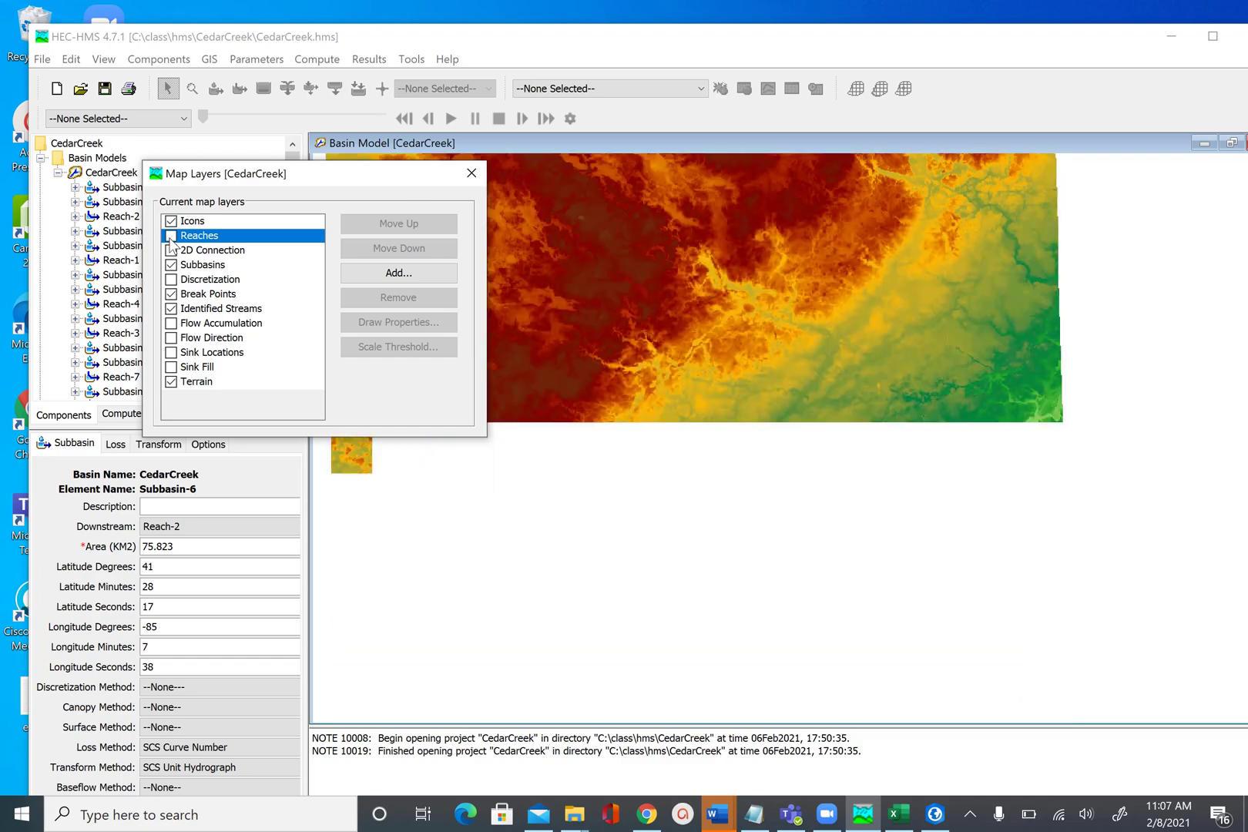
pyautogui.click(171, 265)
pyautogui.click(171, 265)
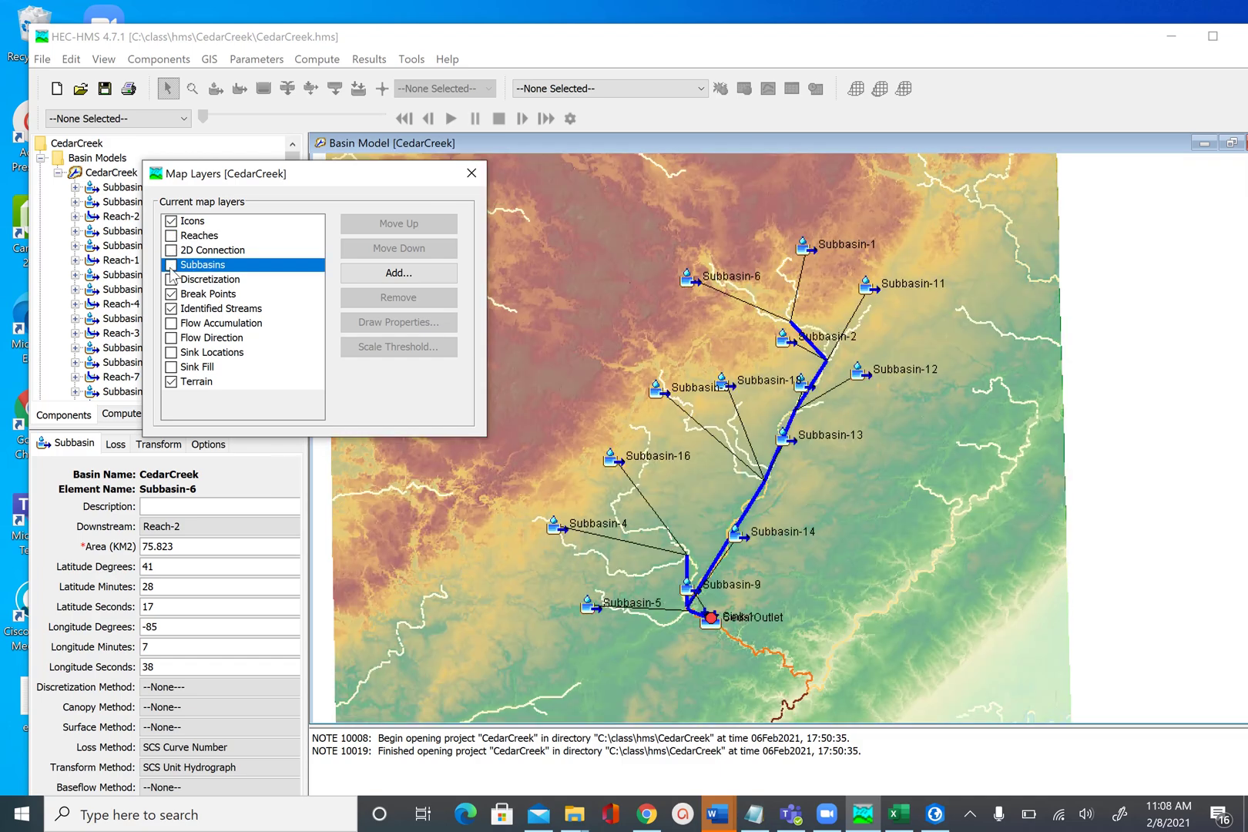
pyautogui.click(171, 382)
pyautogui.click(170, 382)
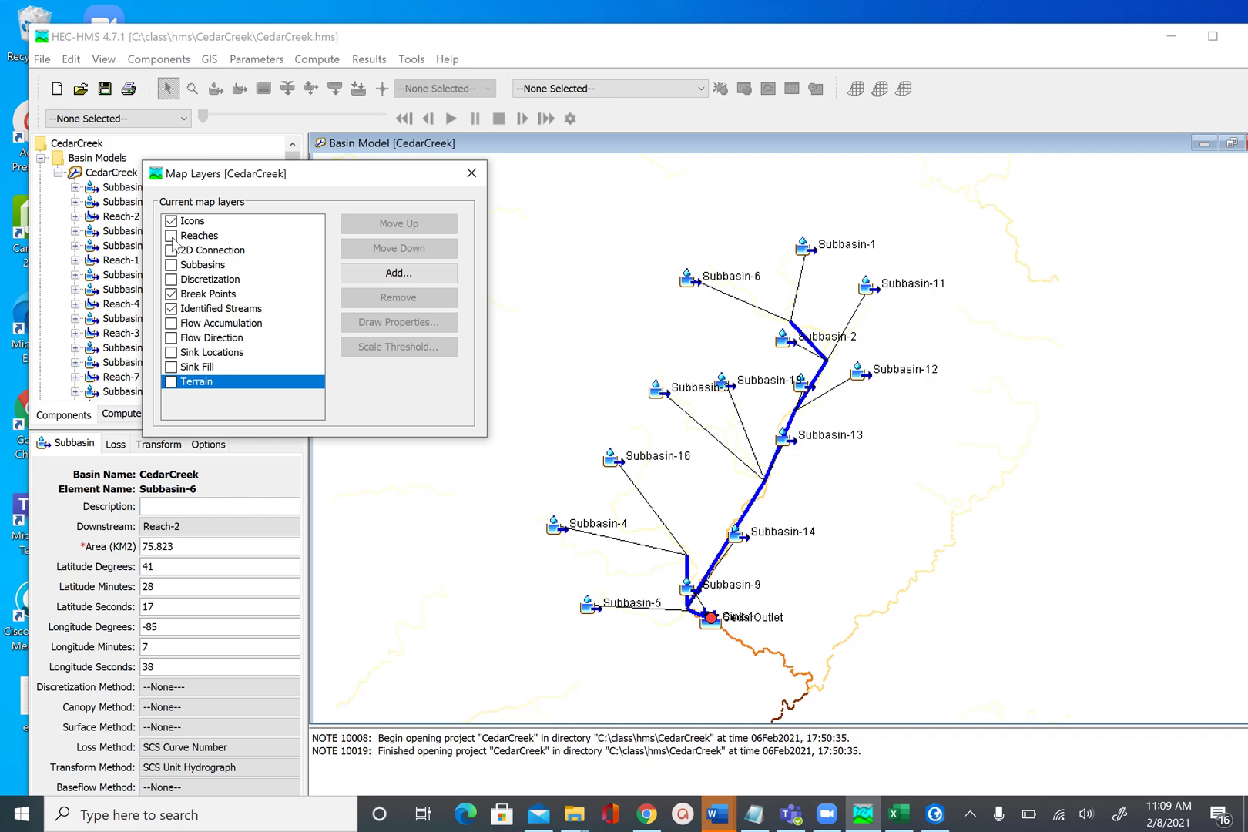
# Show the Reaches and Subbasins layers again, hide Identified Streams, and close the map layer settings.
pyautogui.click(174, 237)
pyautogui.click(172, 236)
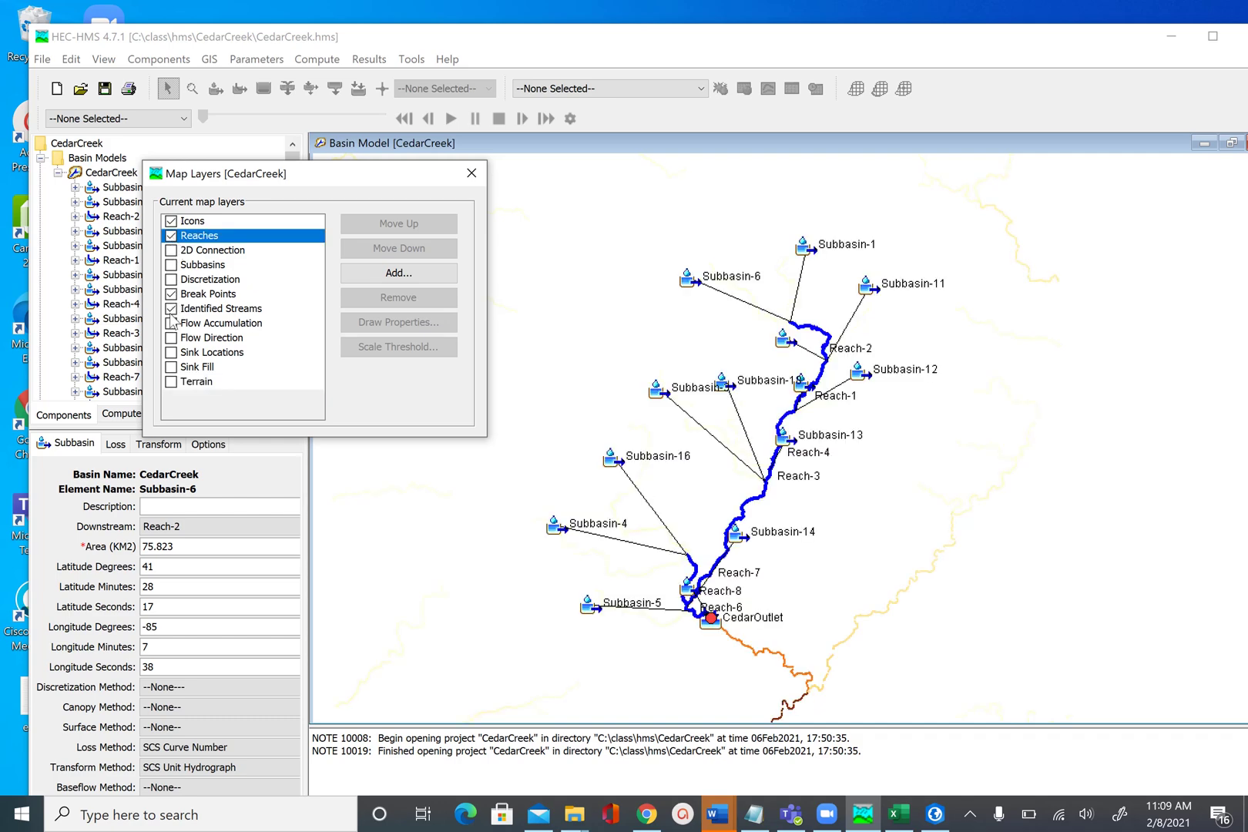
pyautogui.click(173, 266)
pyautogui.click(171, 265)
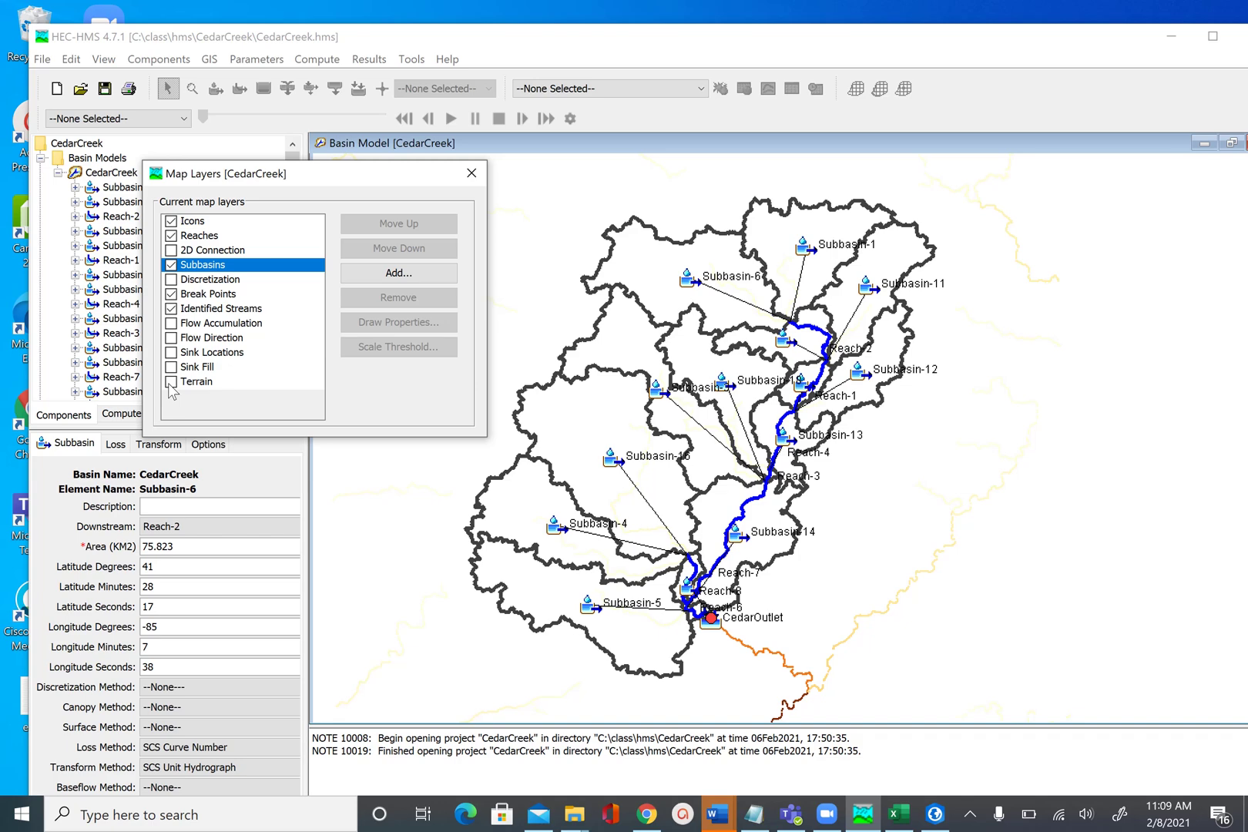
pyautogui.click(172, 308)
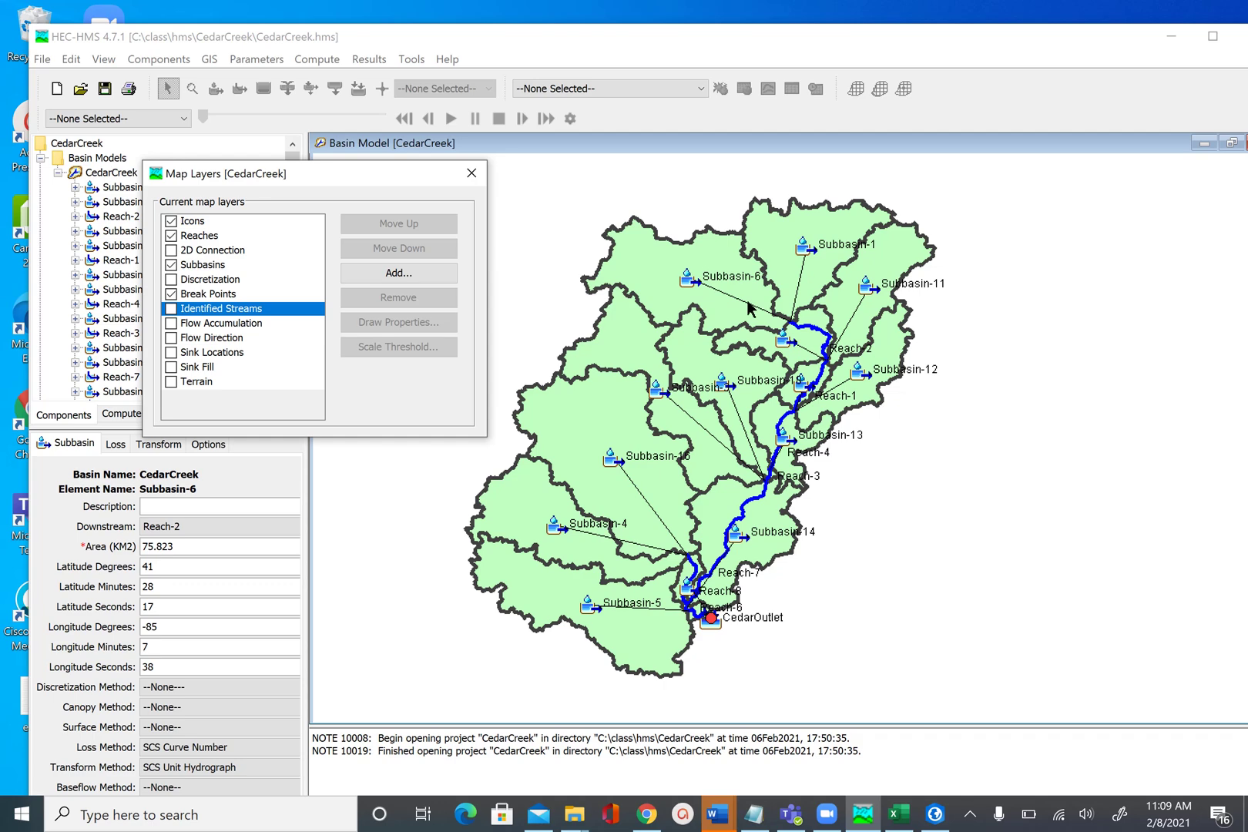
pyautogui.click(473, 174)
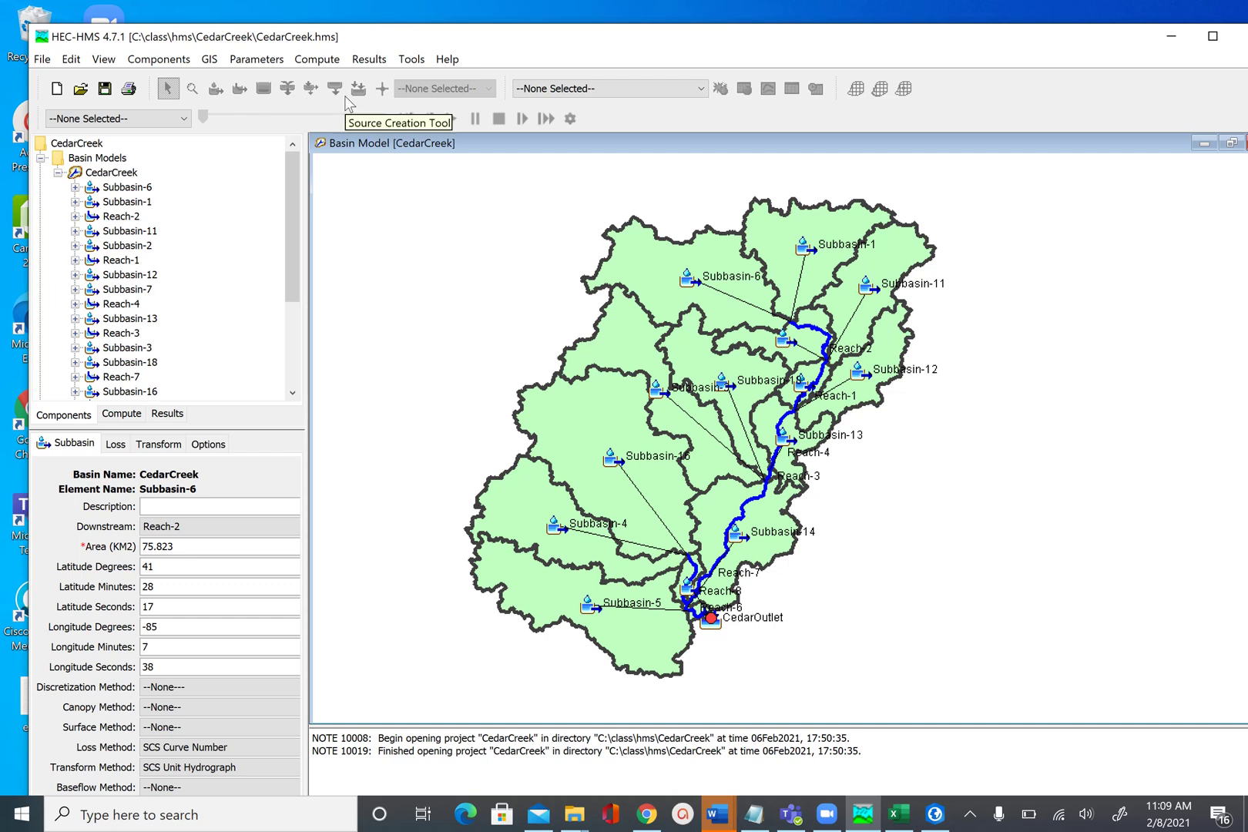
# Examine Subbasin-6's loss and transform methods and its curve number loss parameters.
pyautogui.click(128, 190)
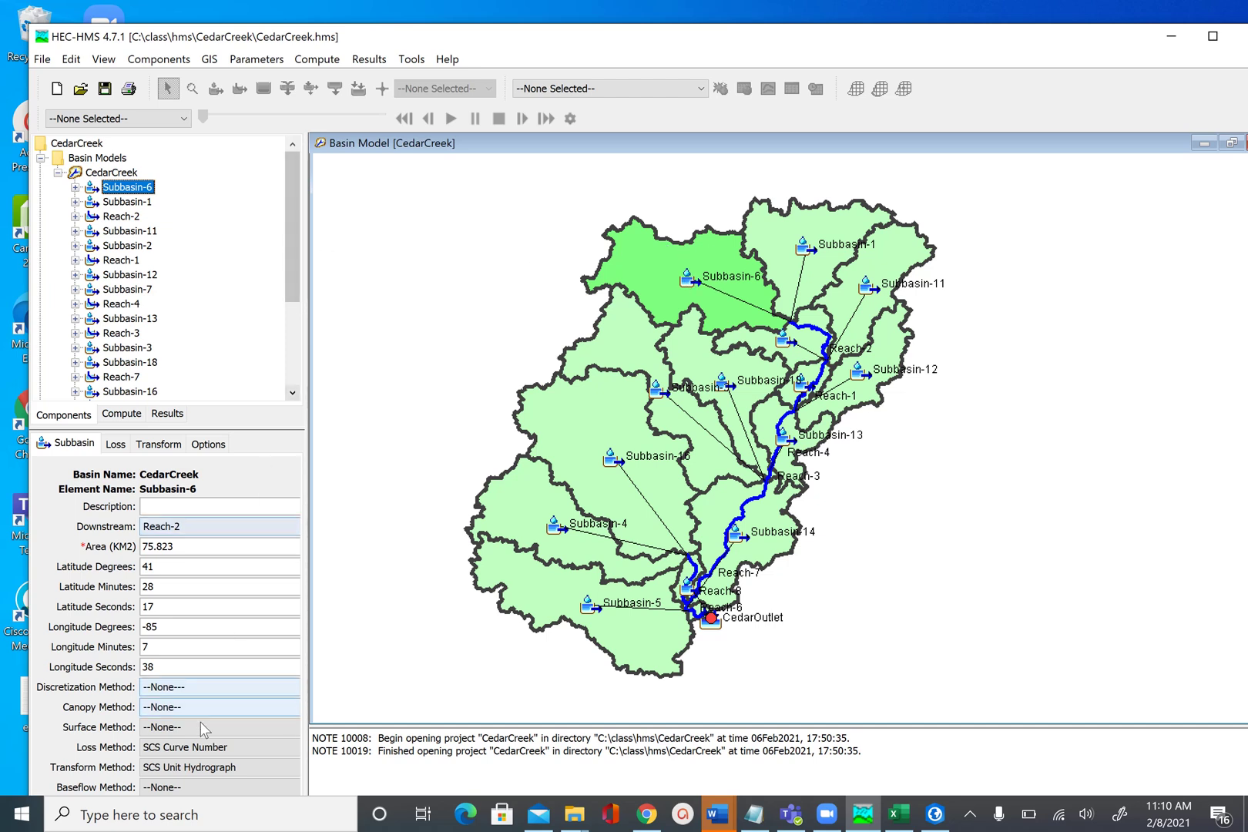
pyautogui.moveTo(230, 428); pyautogui.dragTo(229, 395)
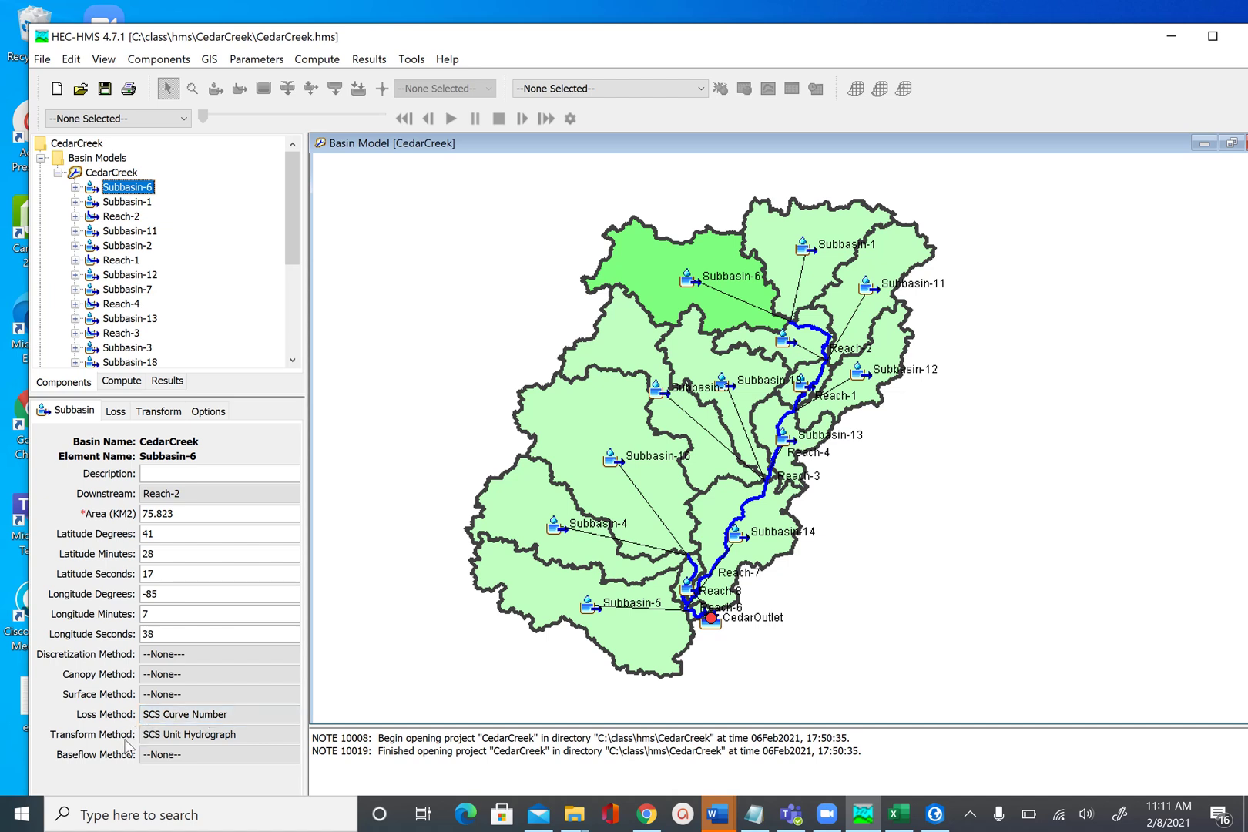
pyautogui.click(201, 720)
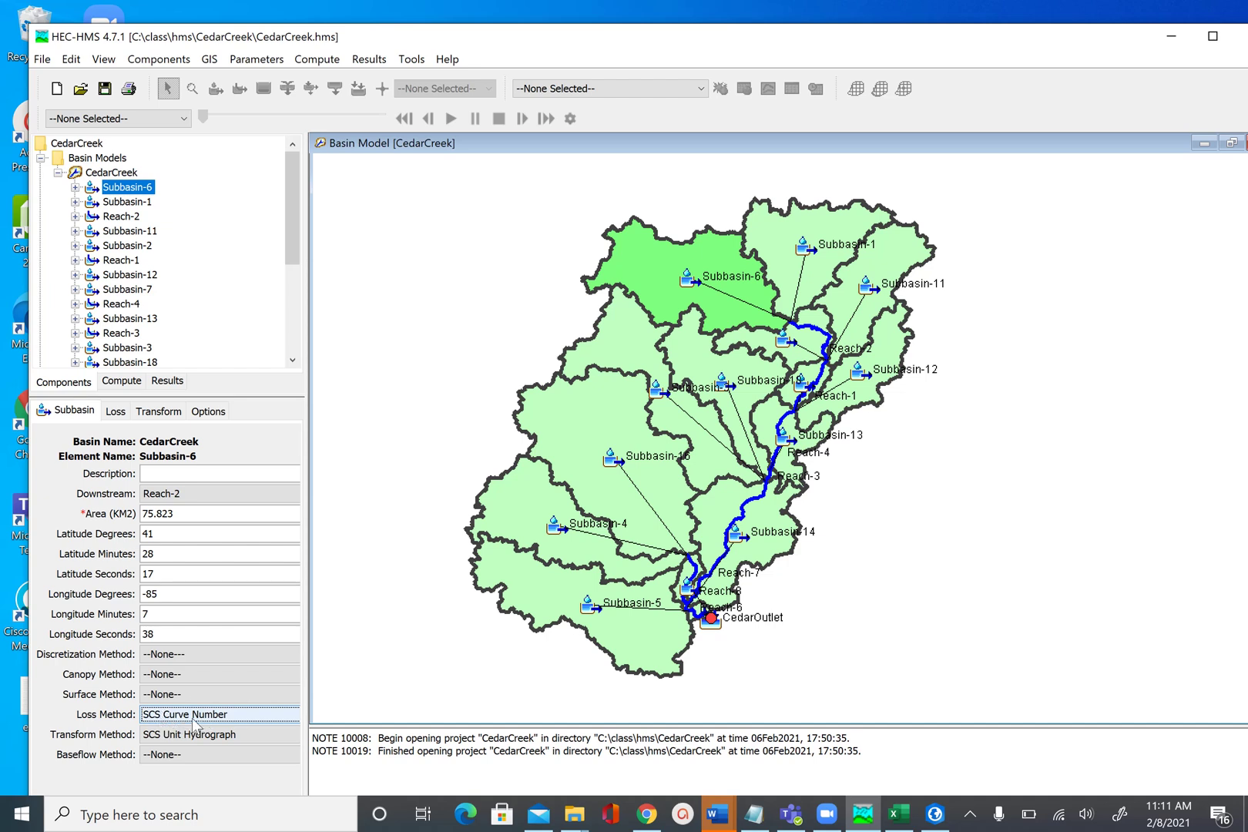
pyautogui.click(115, 412)
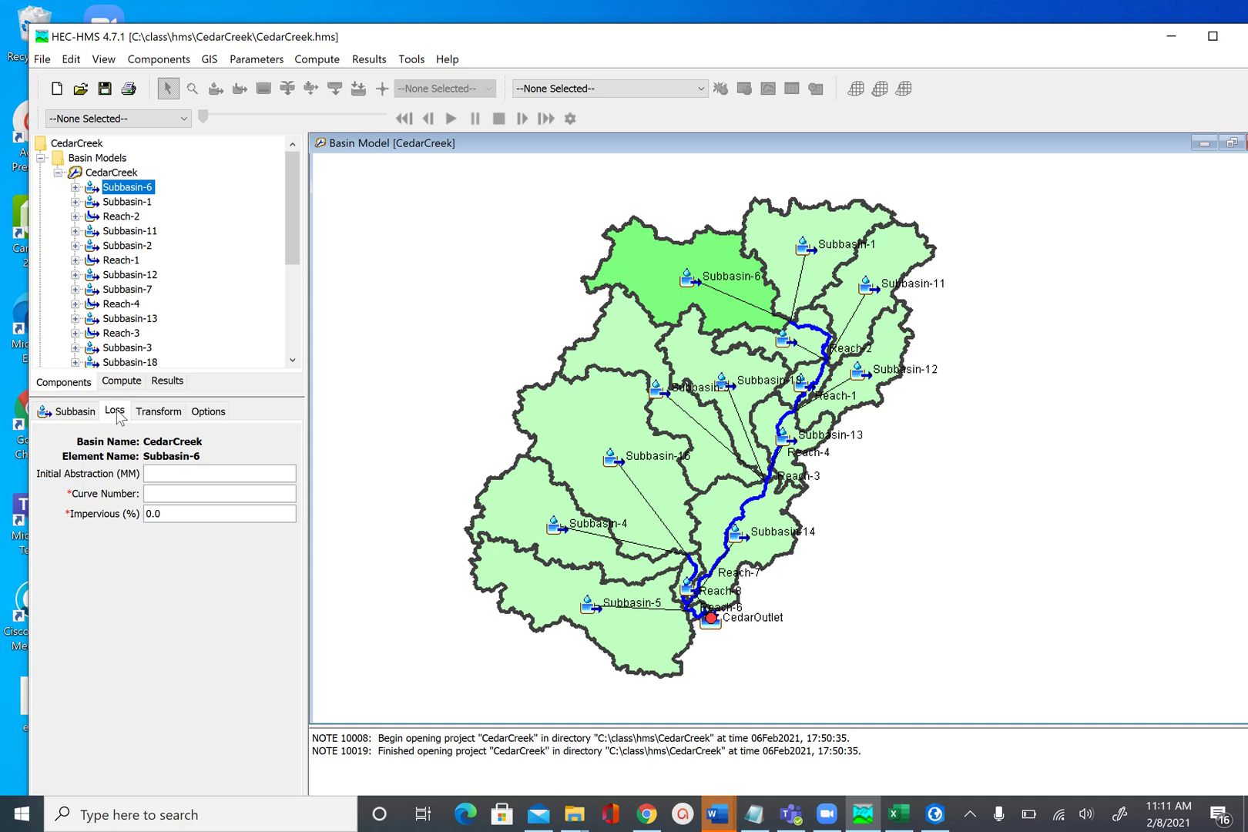
pyautogui.click(174, 497)
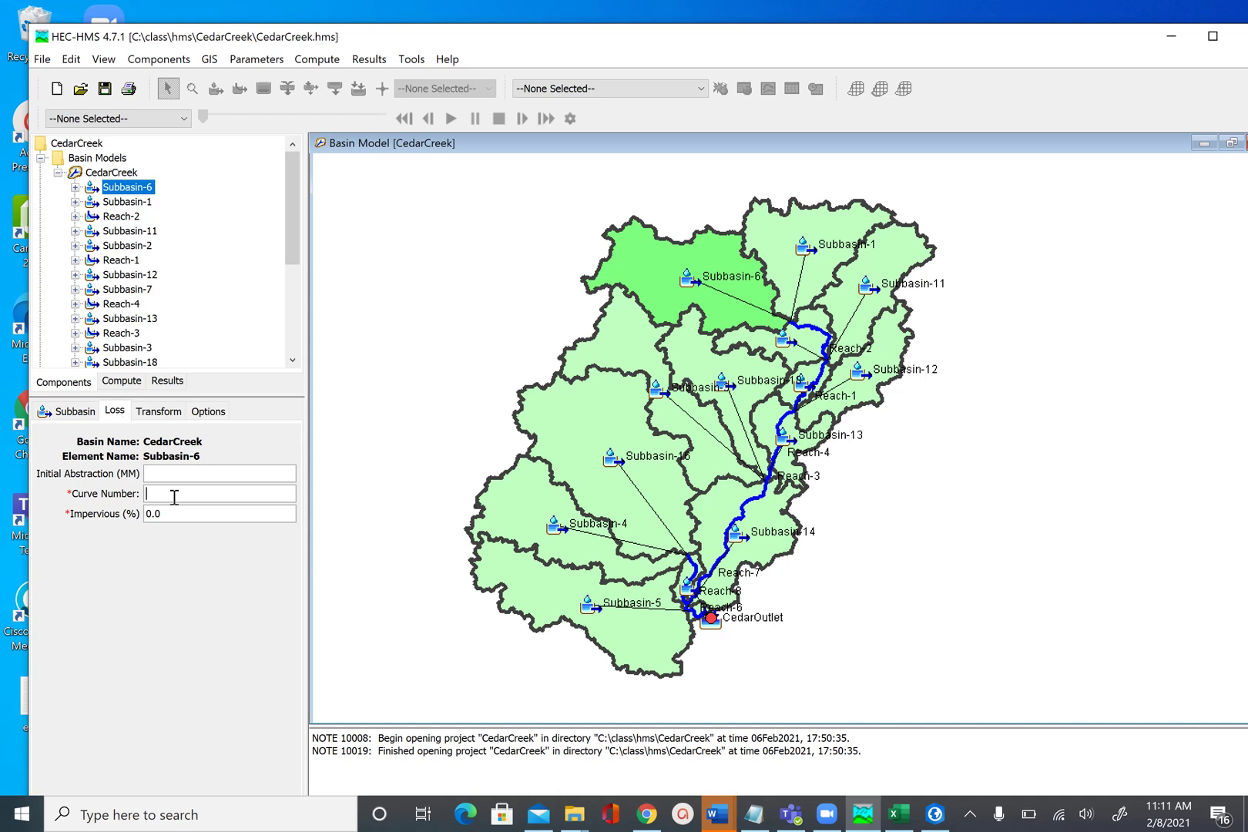
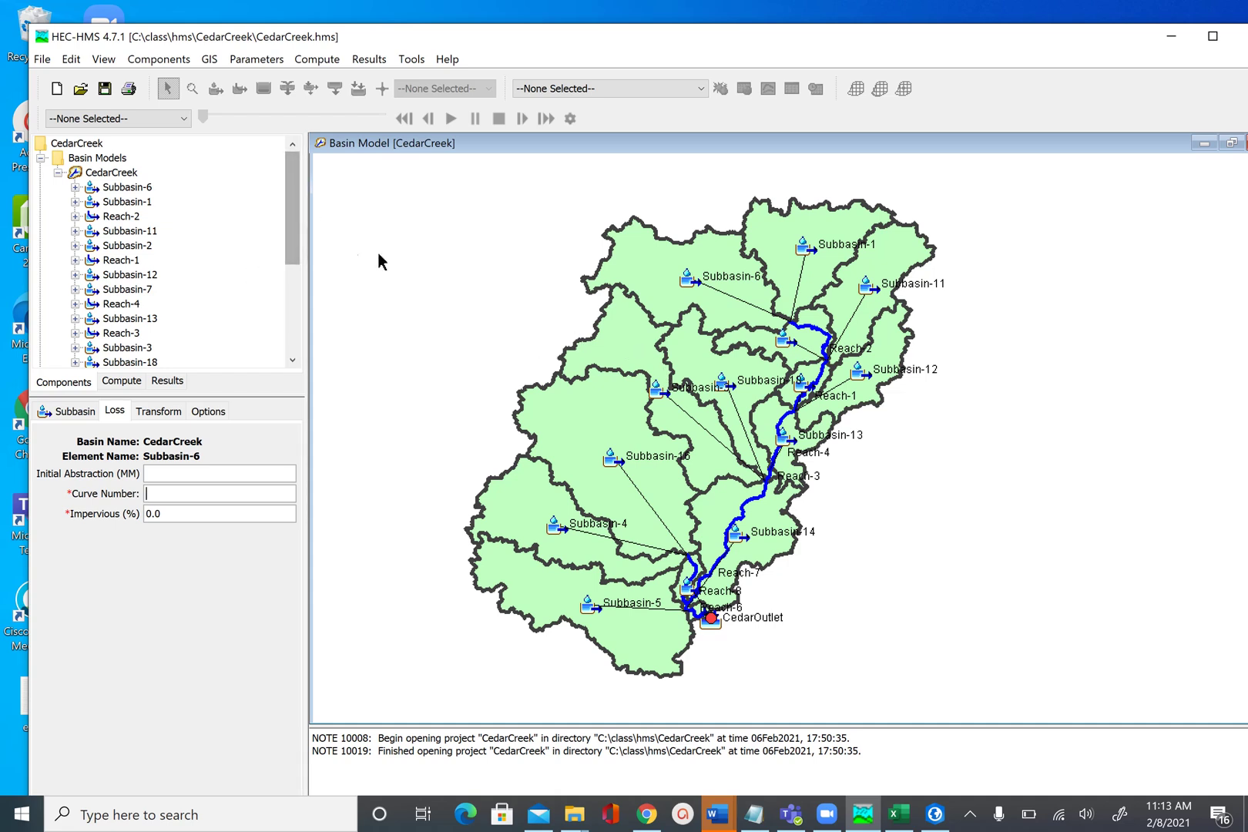
# View the SCS Curve Number loss table for all subbasins, then minimize it to return to the basin map.
pyautogui.click(257, 59)
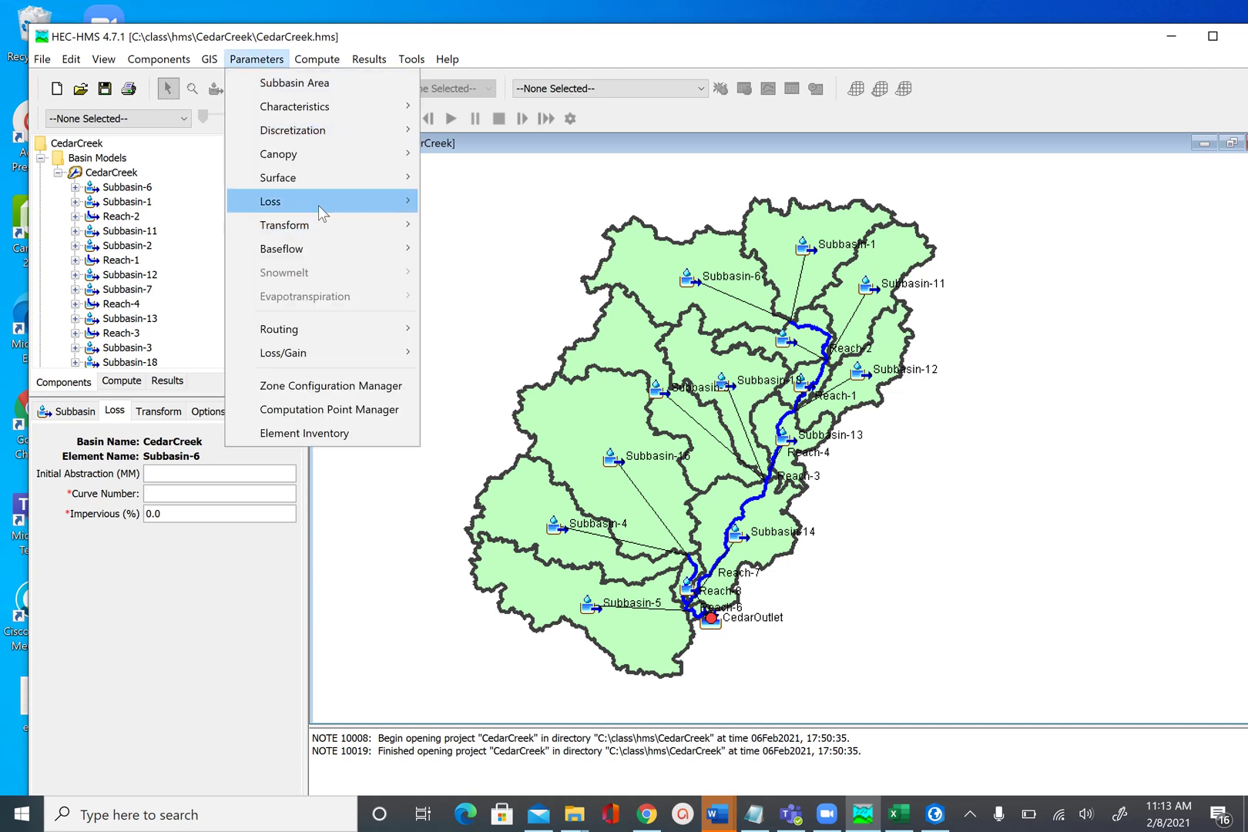
pyautogui.moveTo(318, 204)
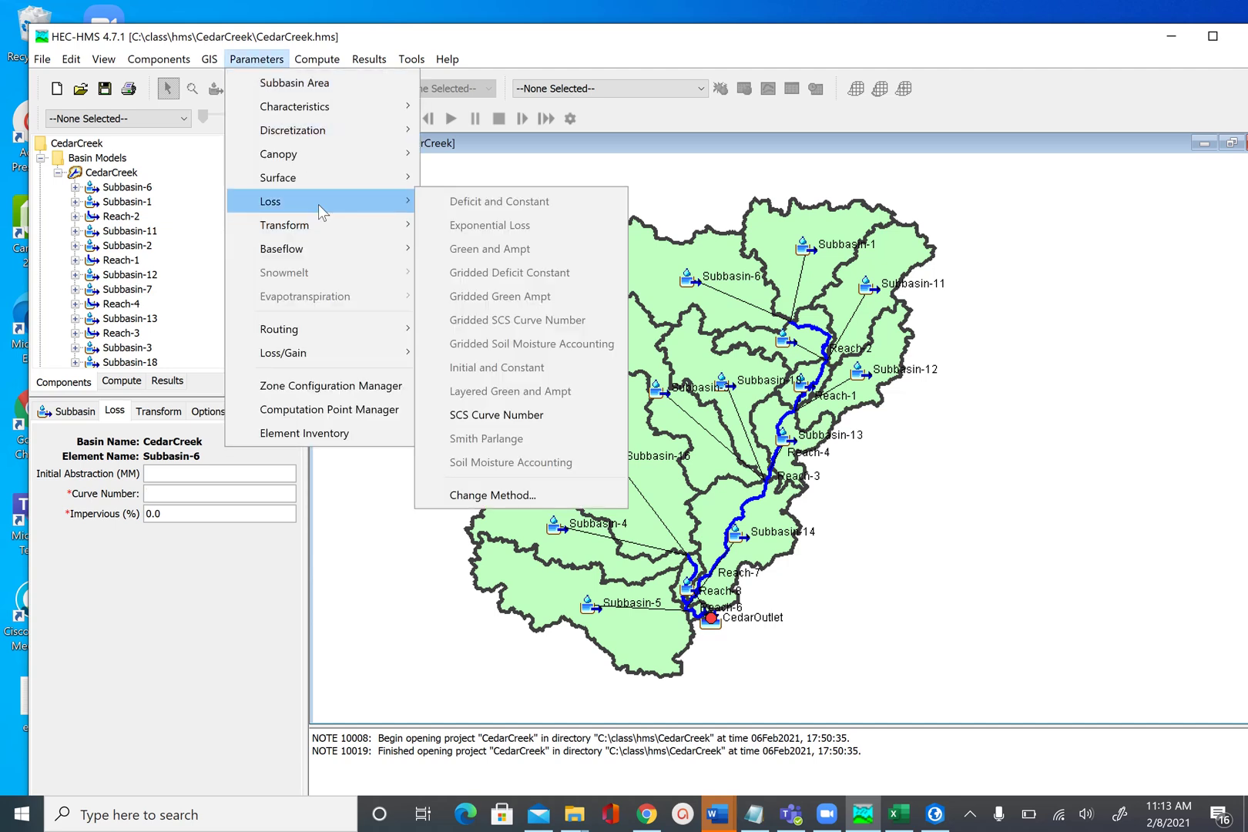
pyautogui.click(521, 416)
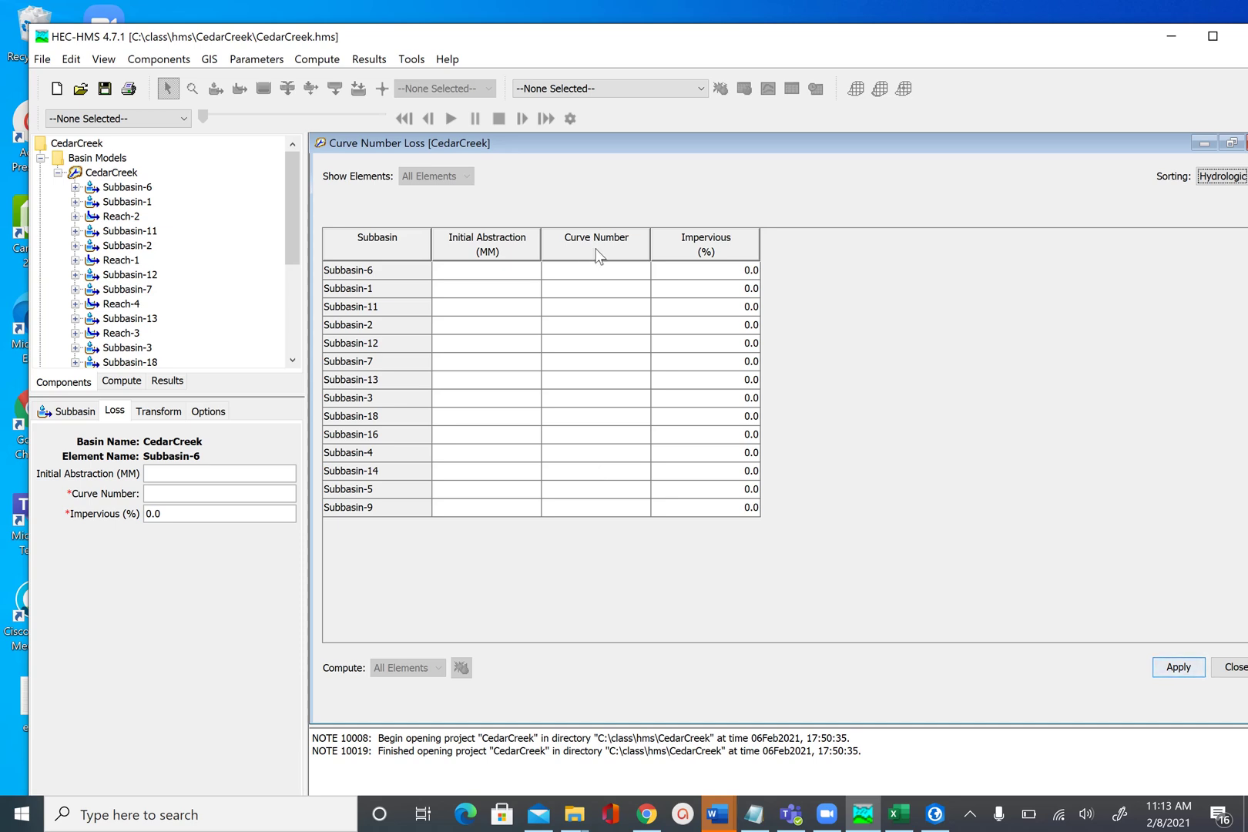
pyautogui.click(1204, 143)
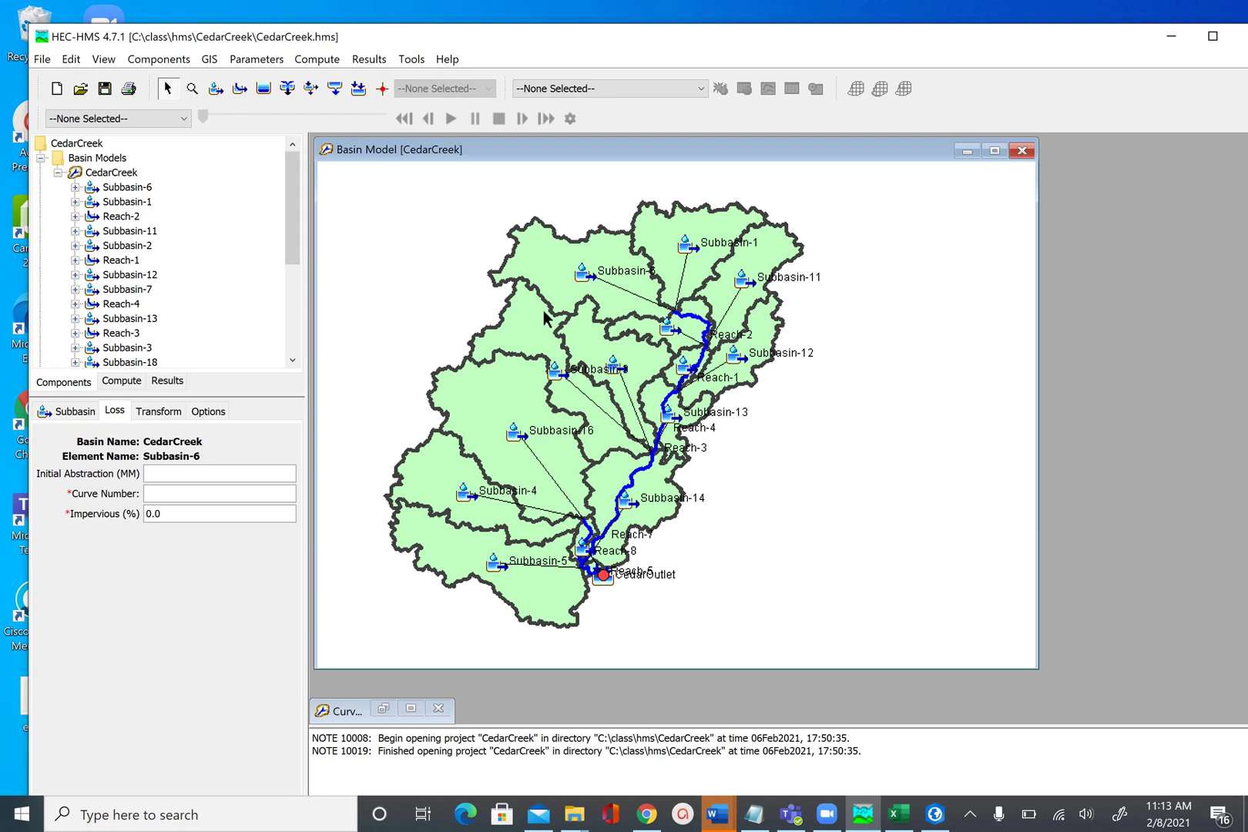
# Start exporting georeferenced elements with Subbasins as the element type.
pyautogui.click(211, 59)
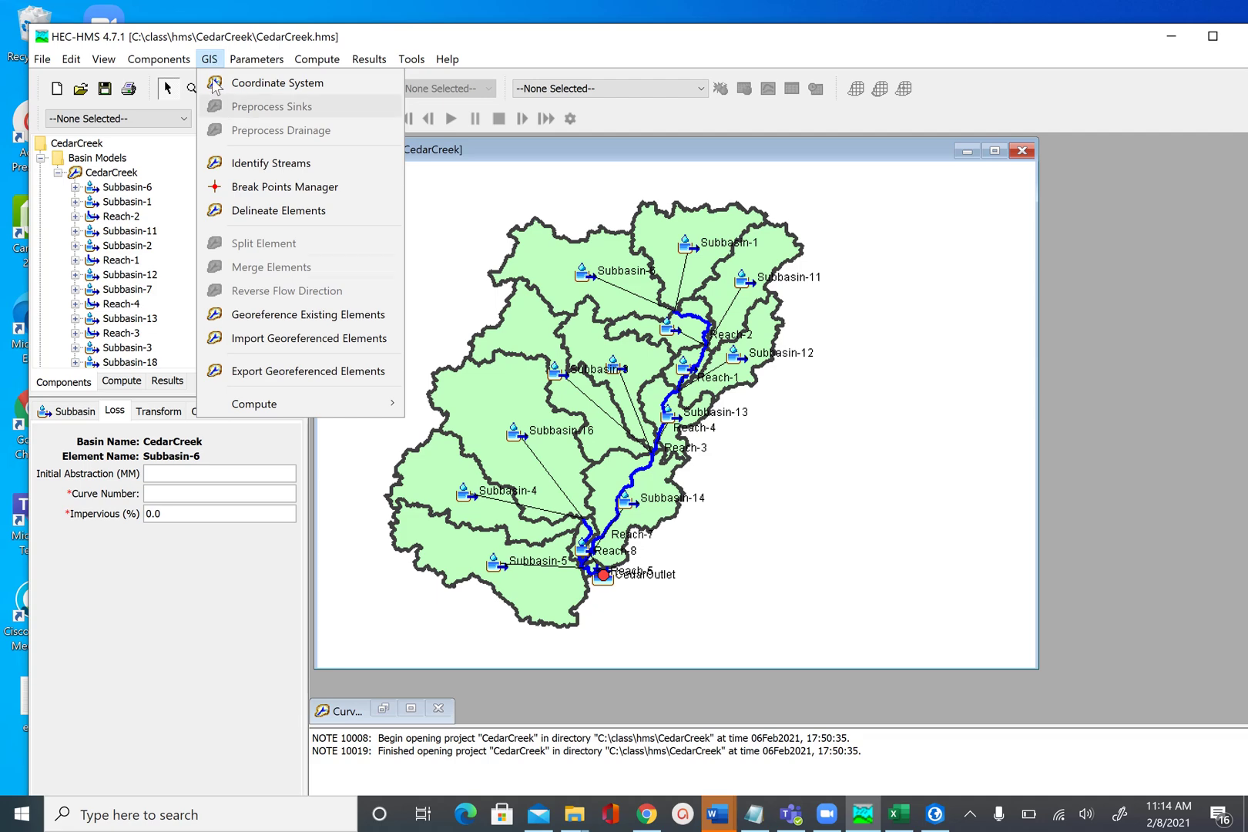
pyautogui.click(298, 372)
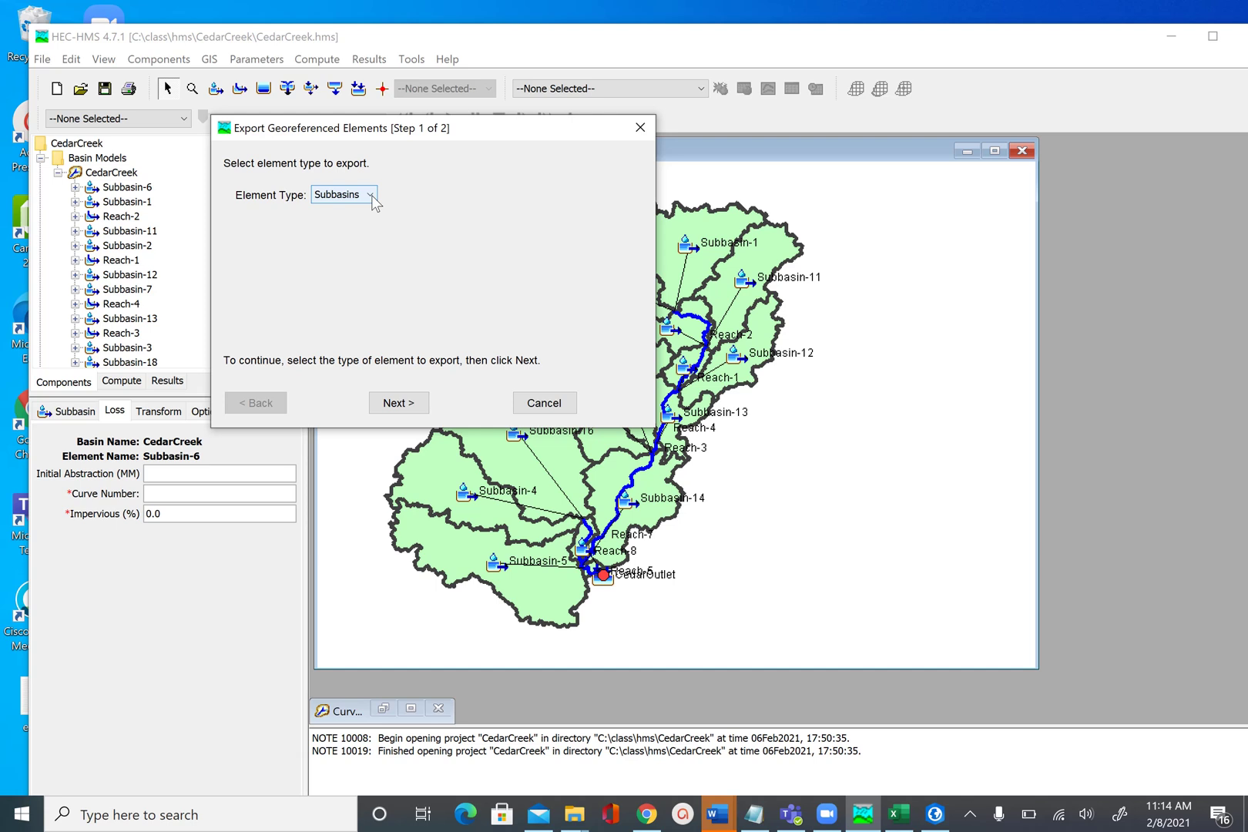
pyautogui.click(398, 404)
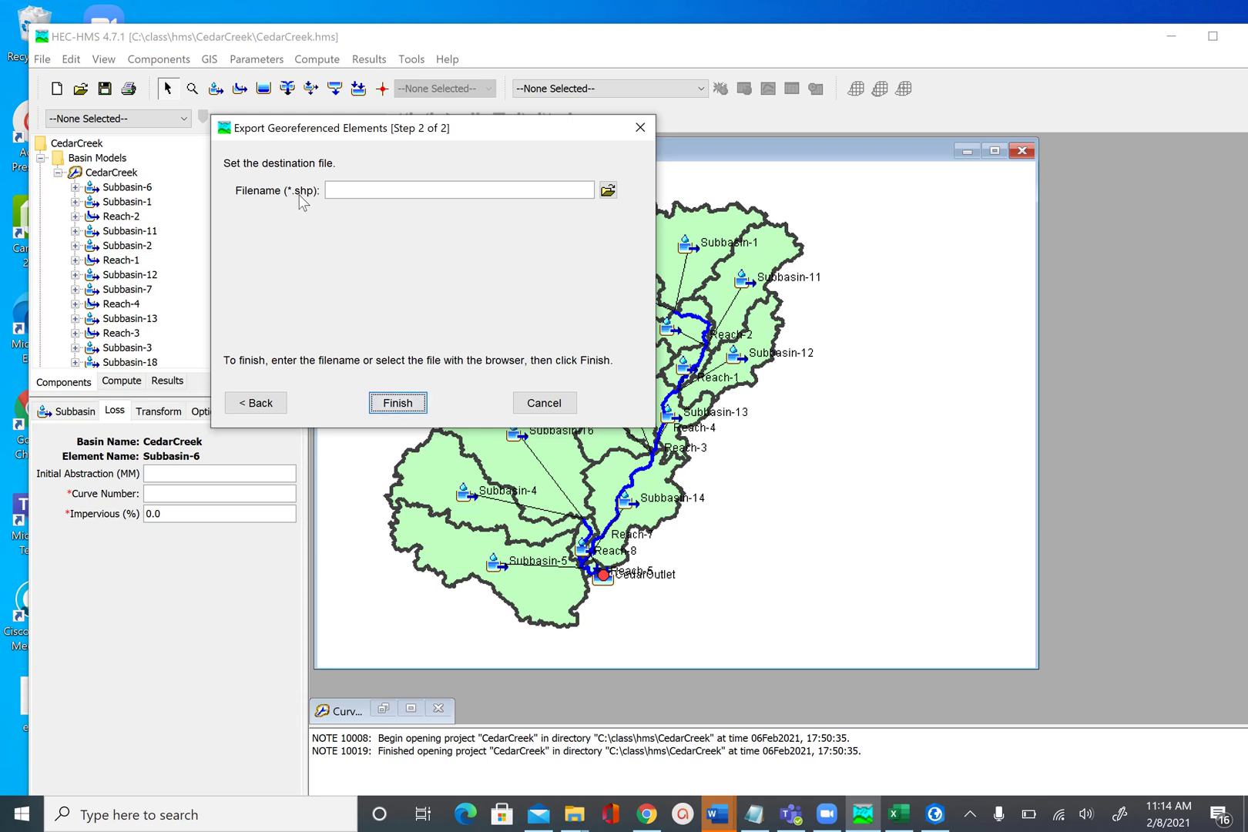
# Set the export destination to C:\class\hms\subbasins.shp and complete the subbasin export.
pyautogui.click(606, 190)
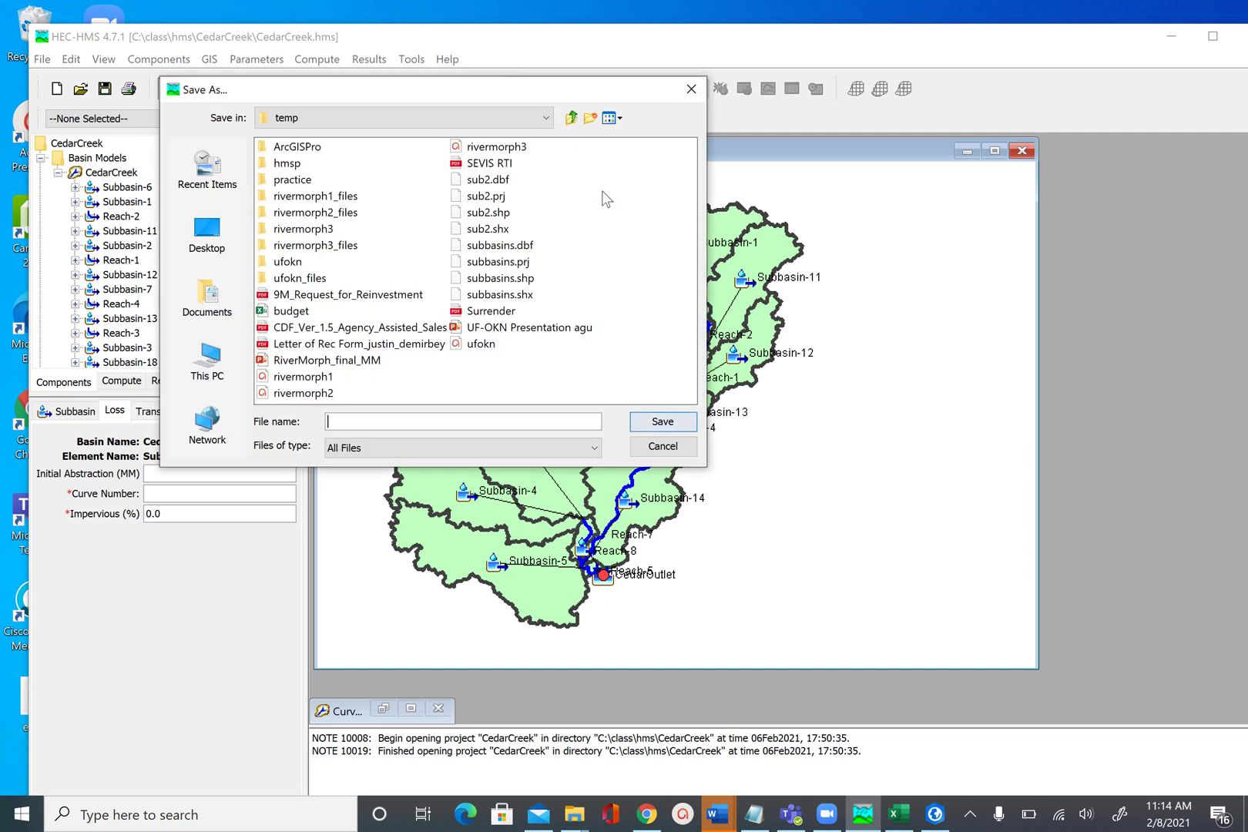
pyautogui.click(210, 376)
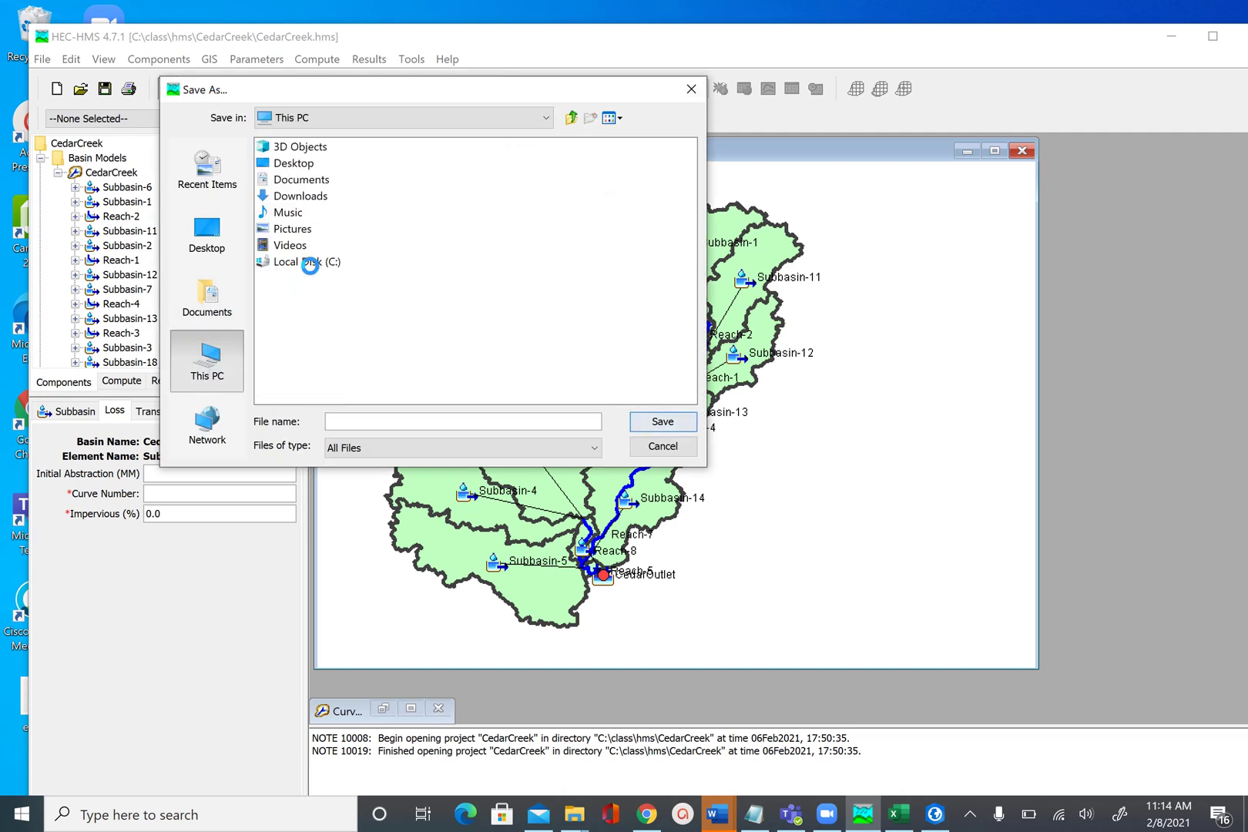
pyautogui.click(311, 263)
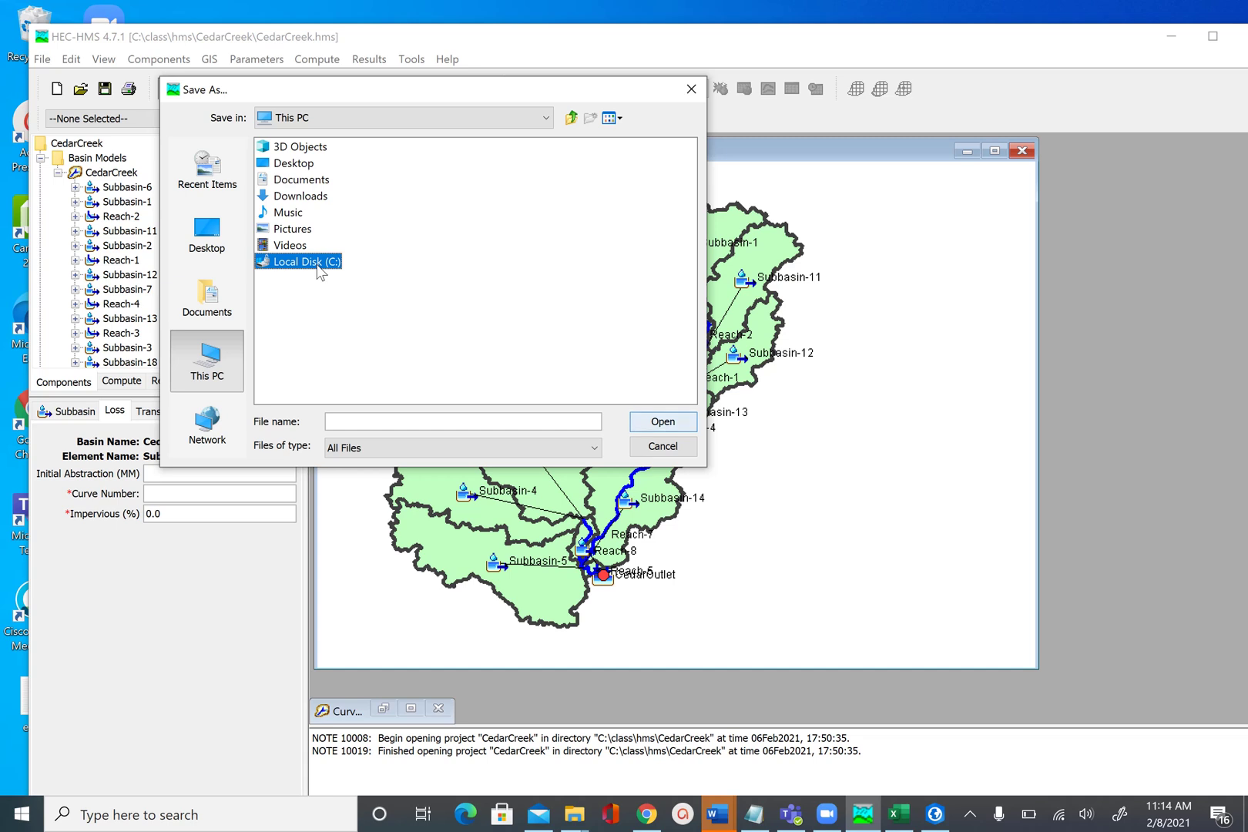
pyautogui.doubleClick(317, 264)
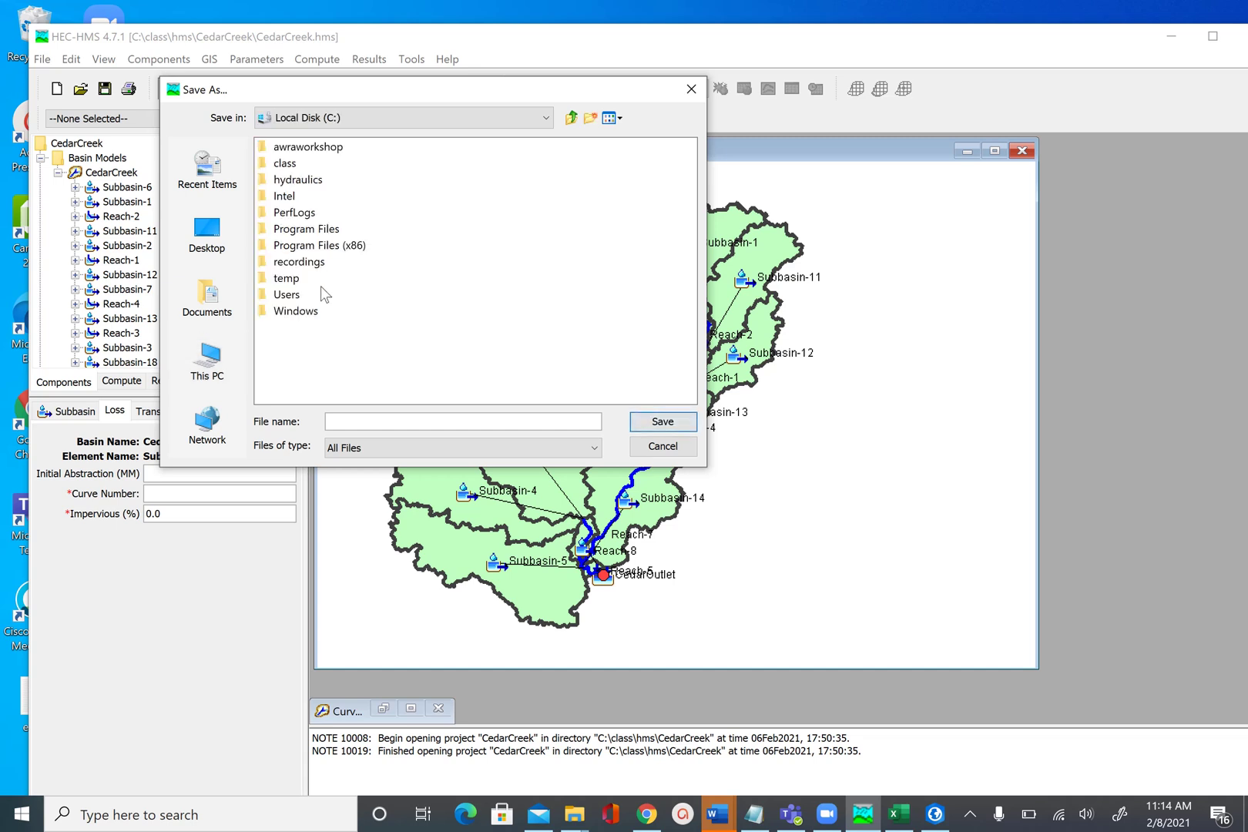
pyautogui.doubleClick(291, 165)
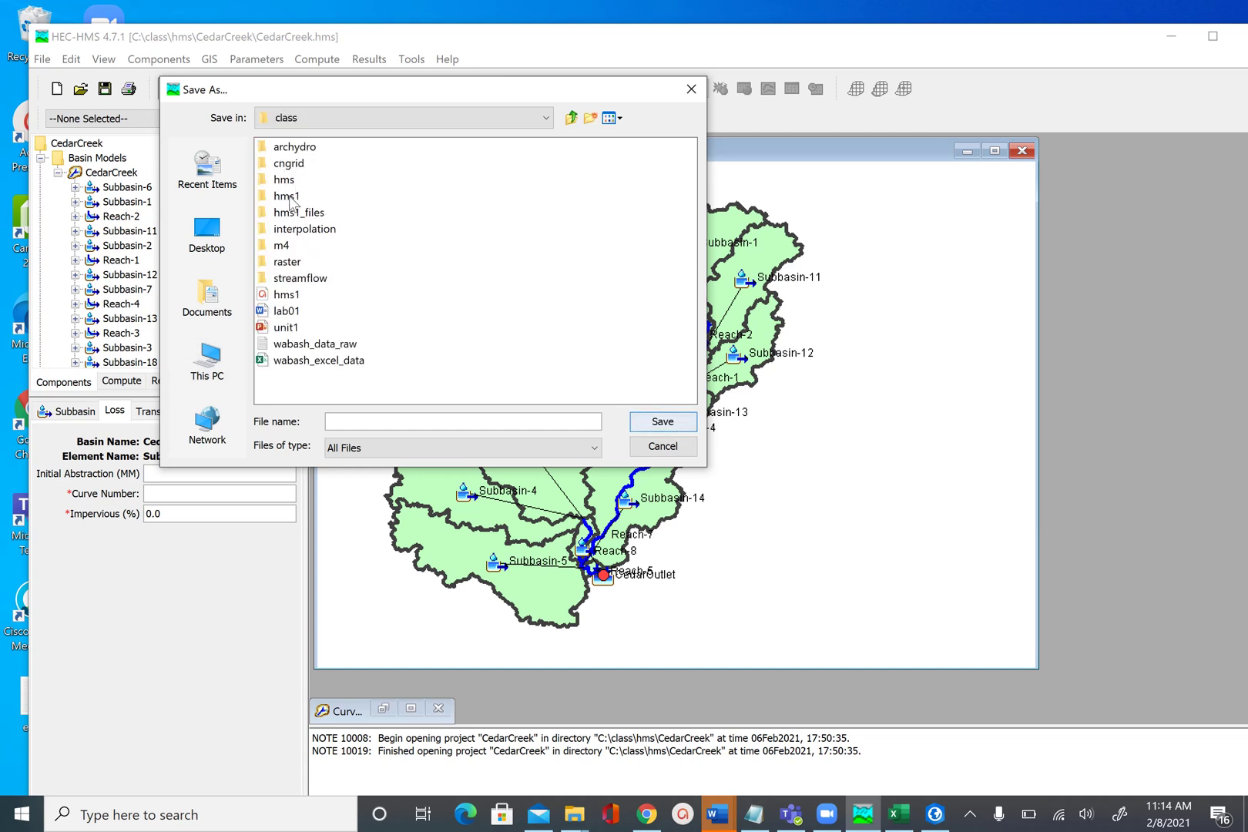
pyautogui.doubleClick(284, 179)
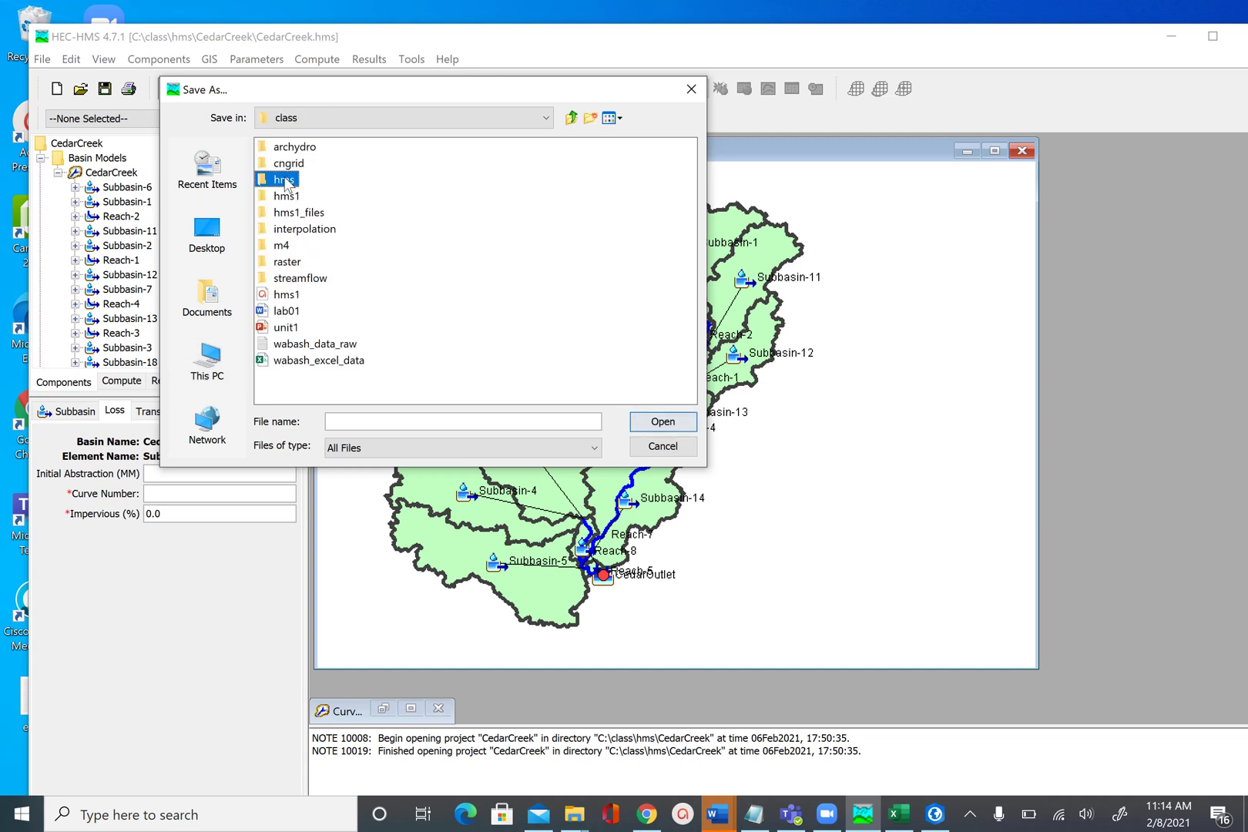
pyautogui.click(374, 422)
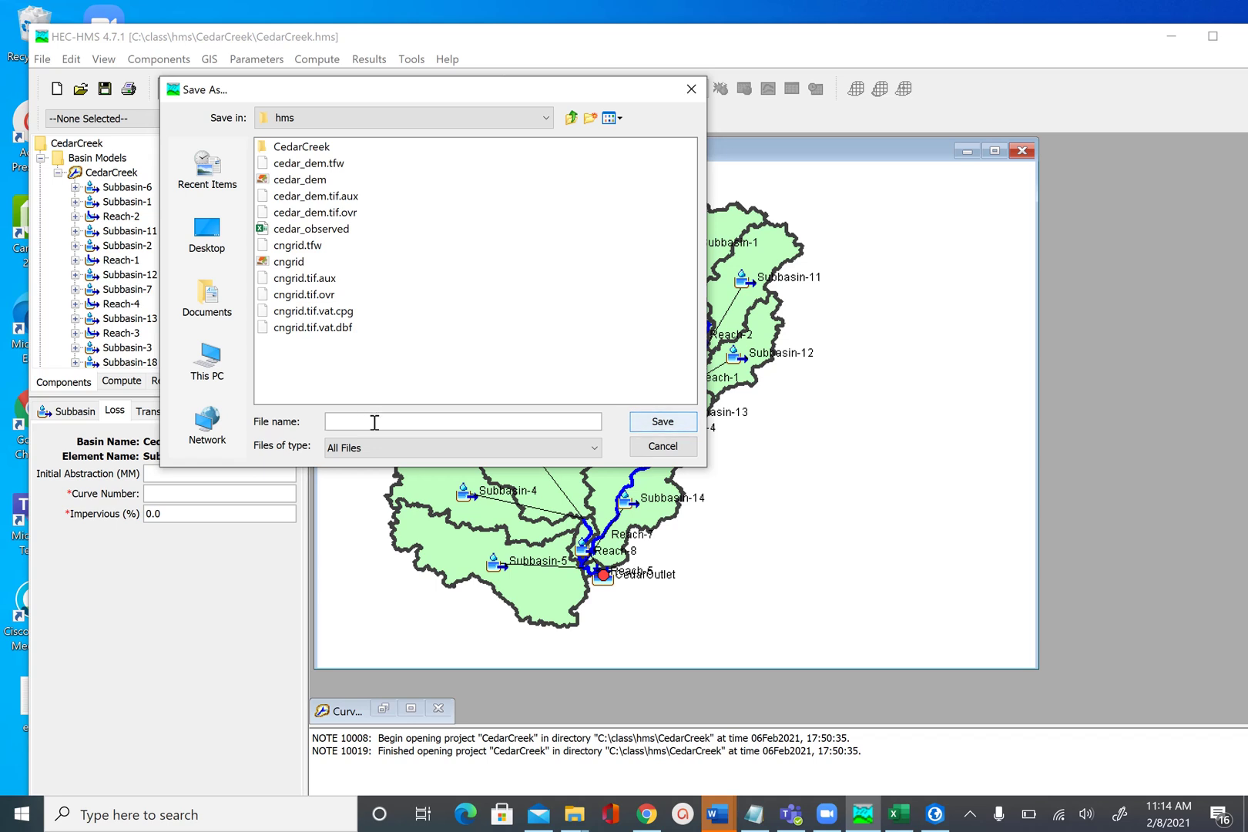
pyautogui.write('subbasins.shp')
pyautogui.click(661, 421)
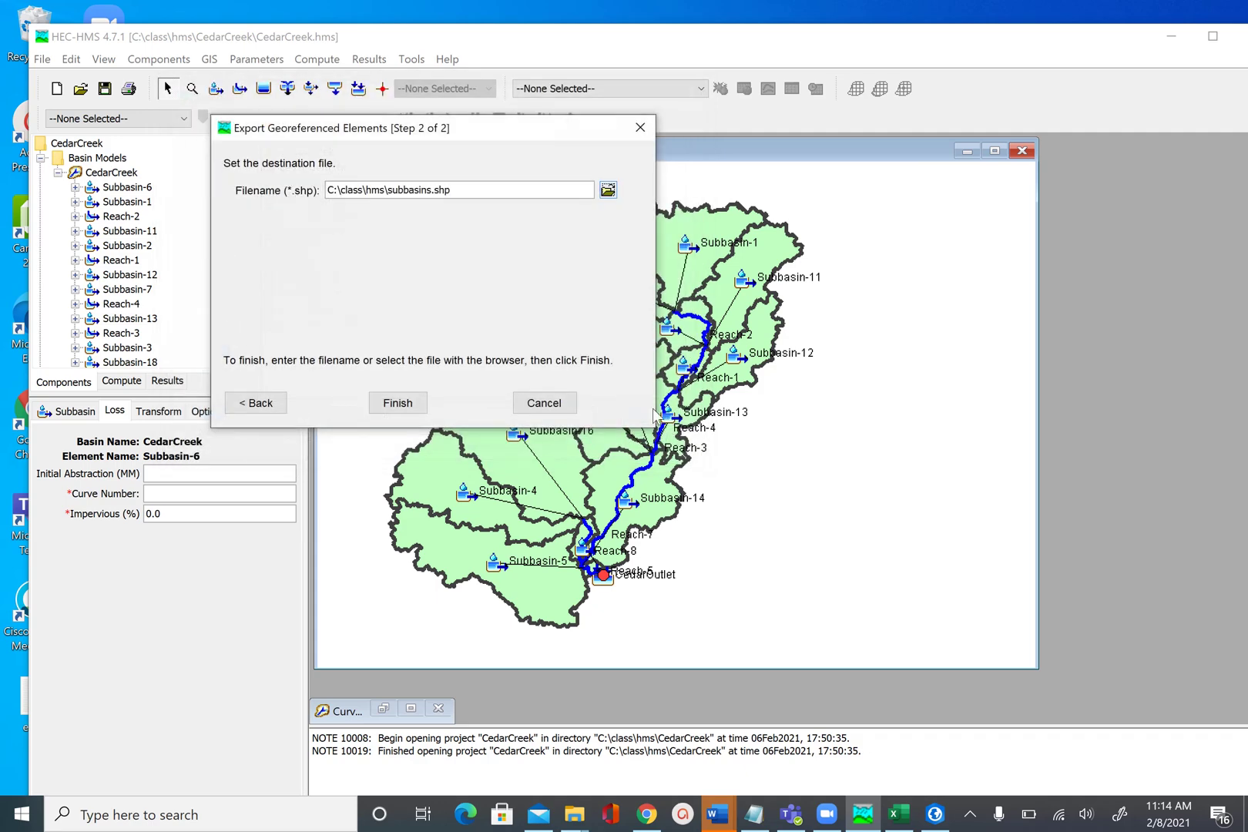
pyautogui.click(398, 403)
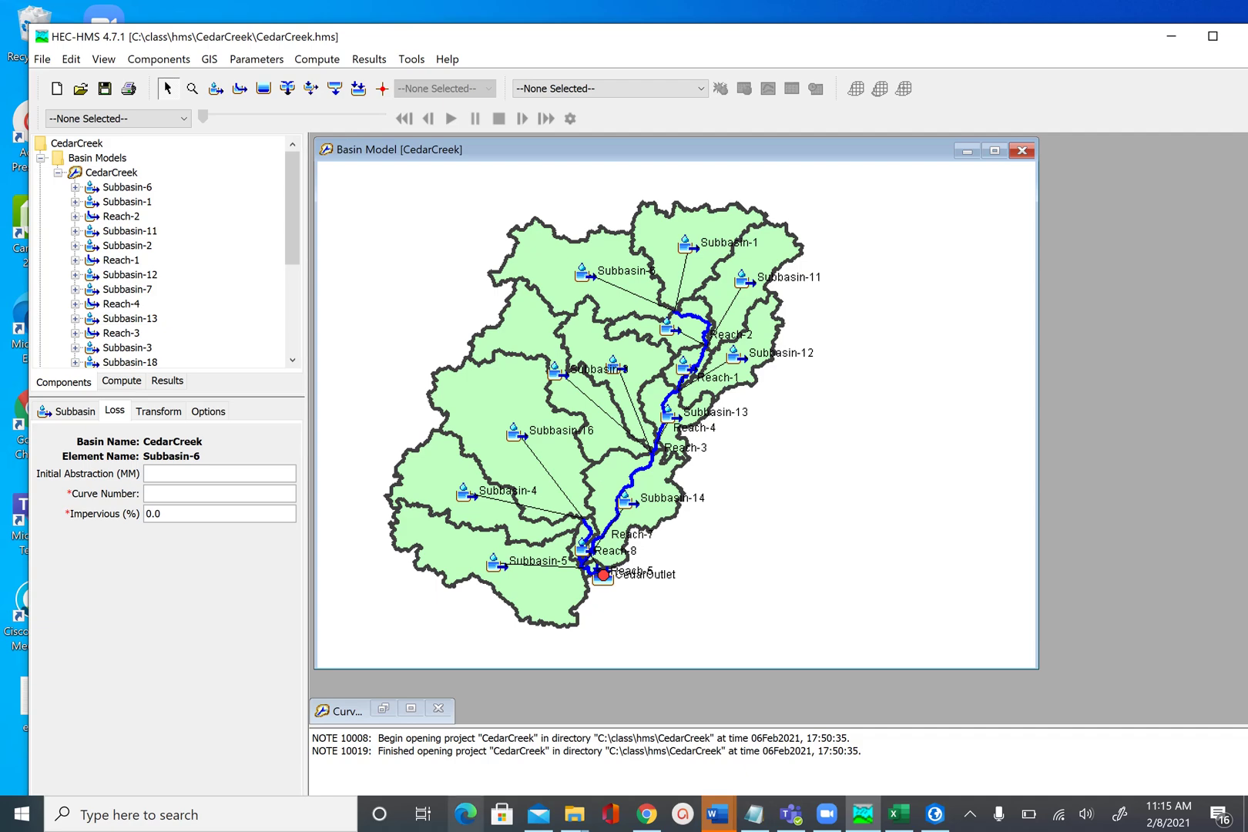
# Switch to ArcGIS Pro and create a map project named hms_cn in C:\class\hms without a new project folder.
pyautogui.click(300, 816)
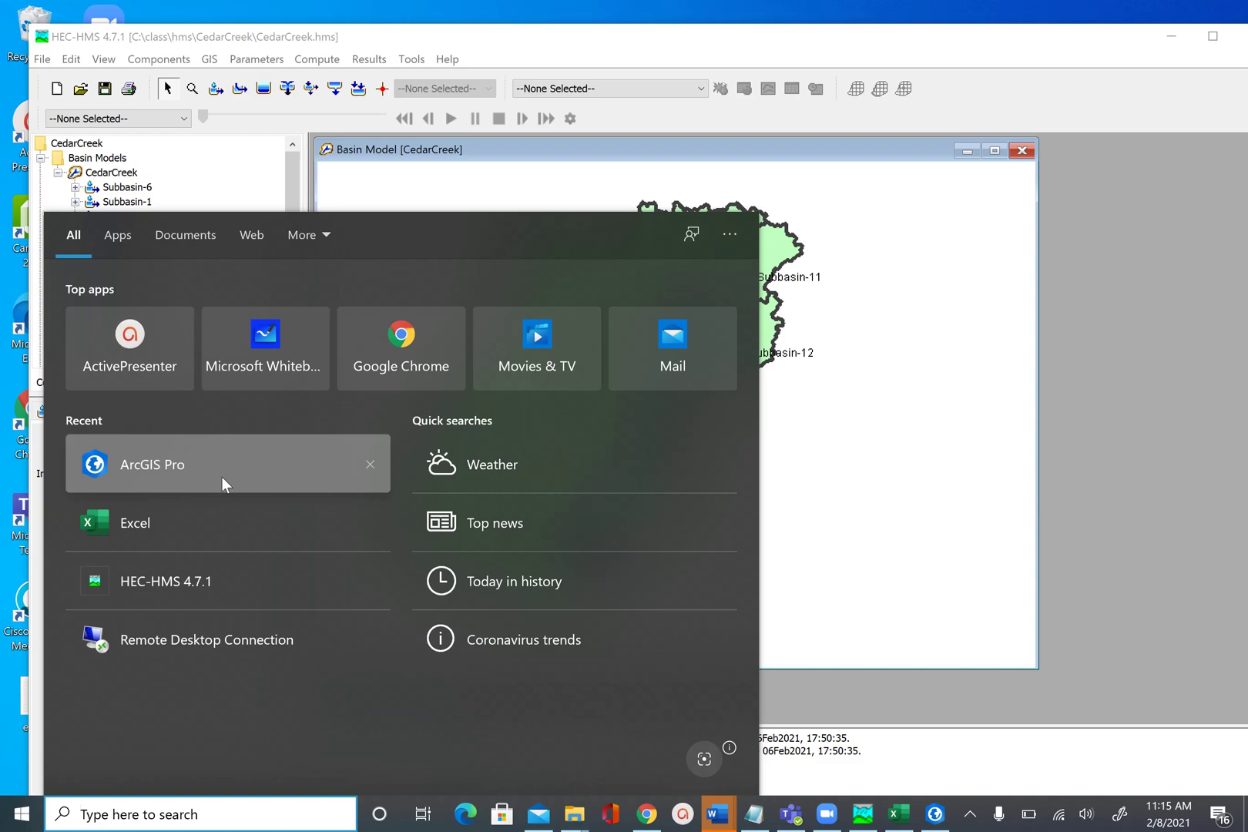
pyautogui.click(928, 818)
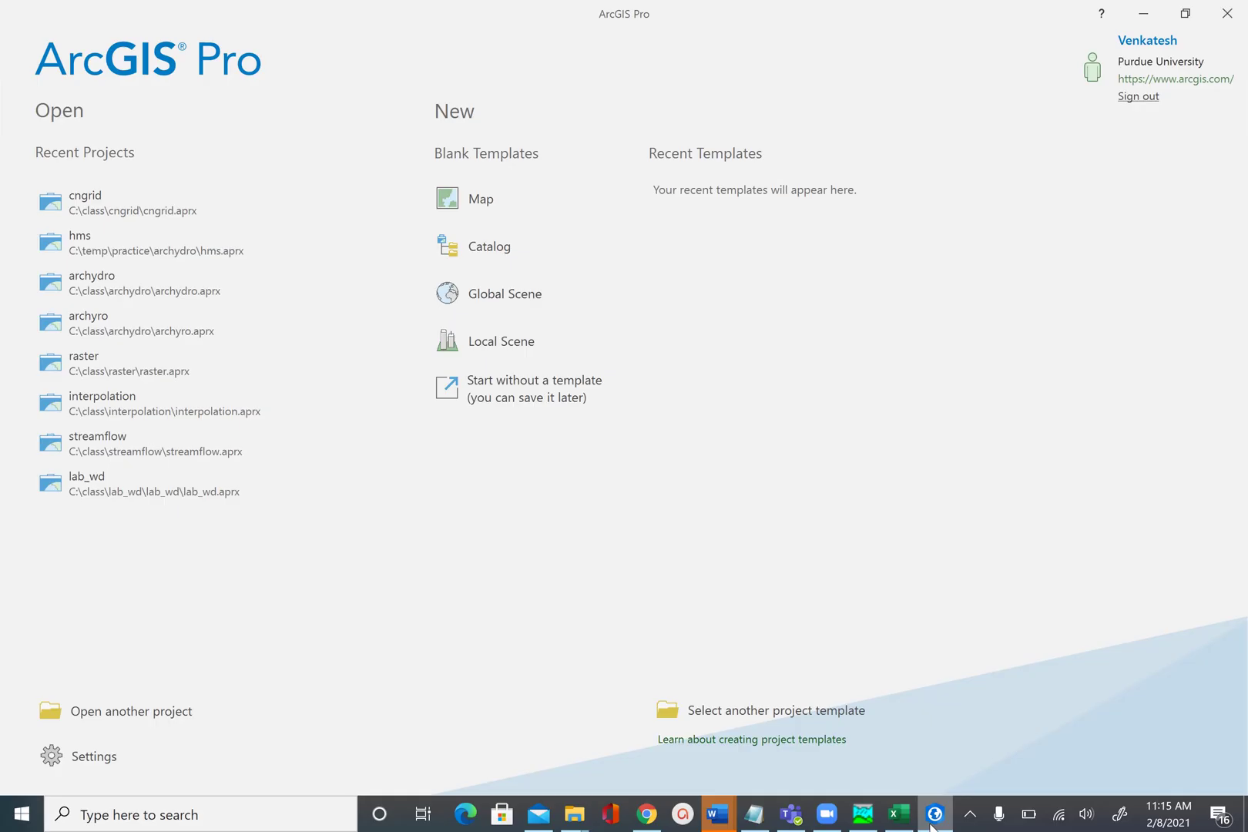
pyautogui.click(459, 202)
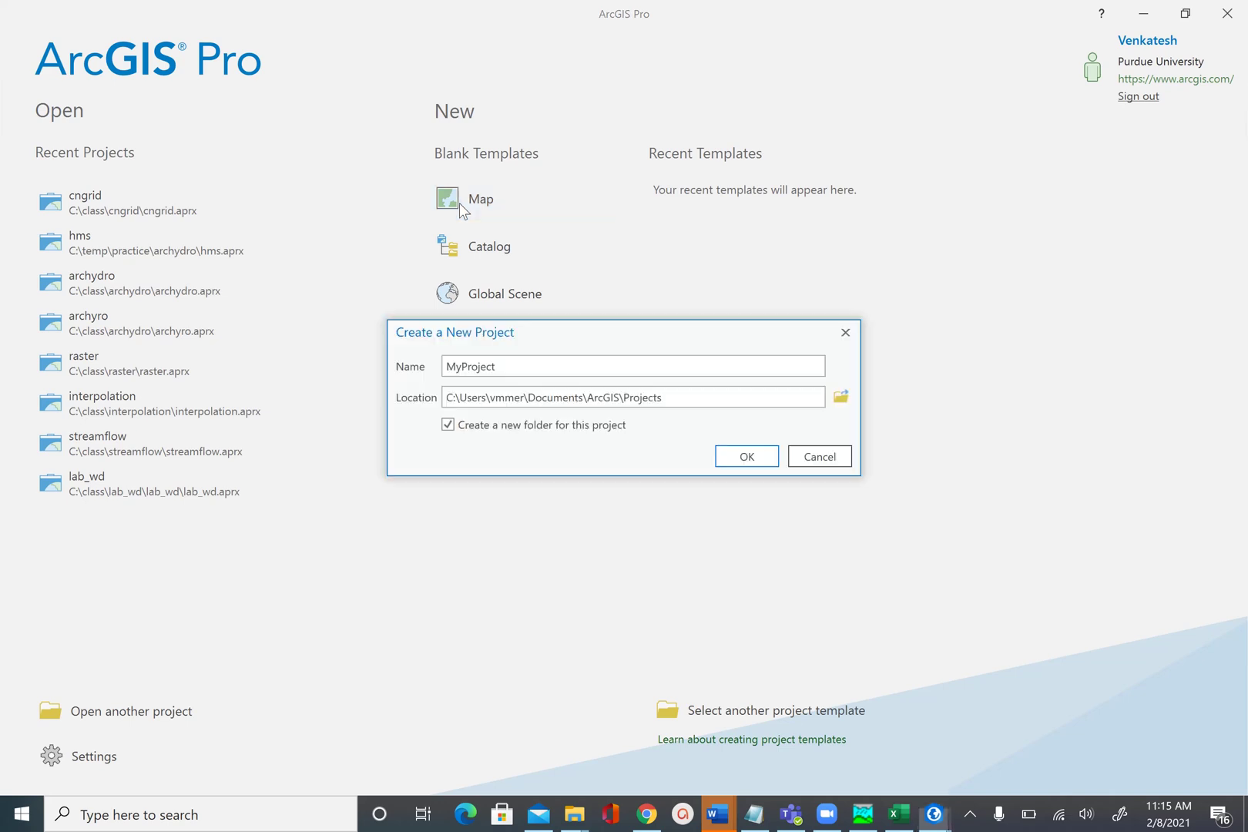
pyautogui.click(841, 397)
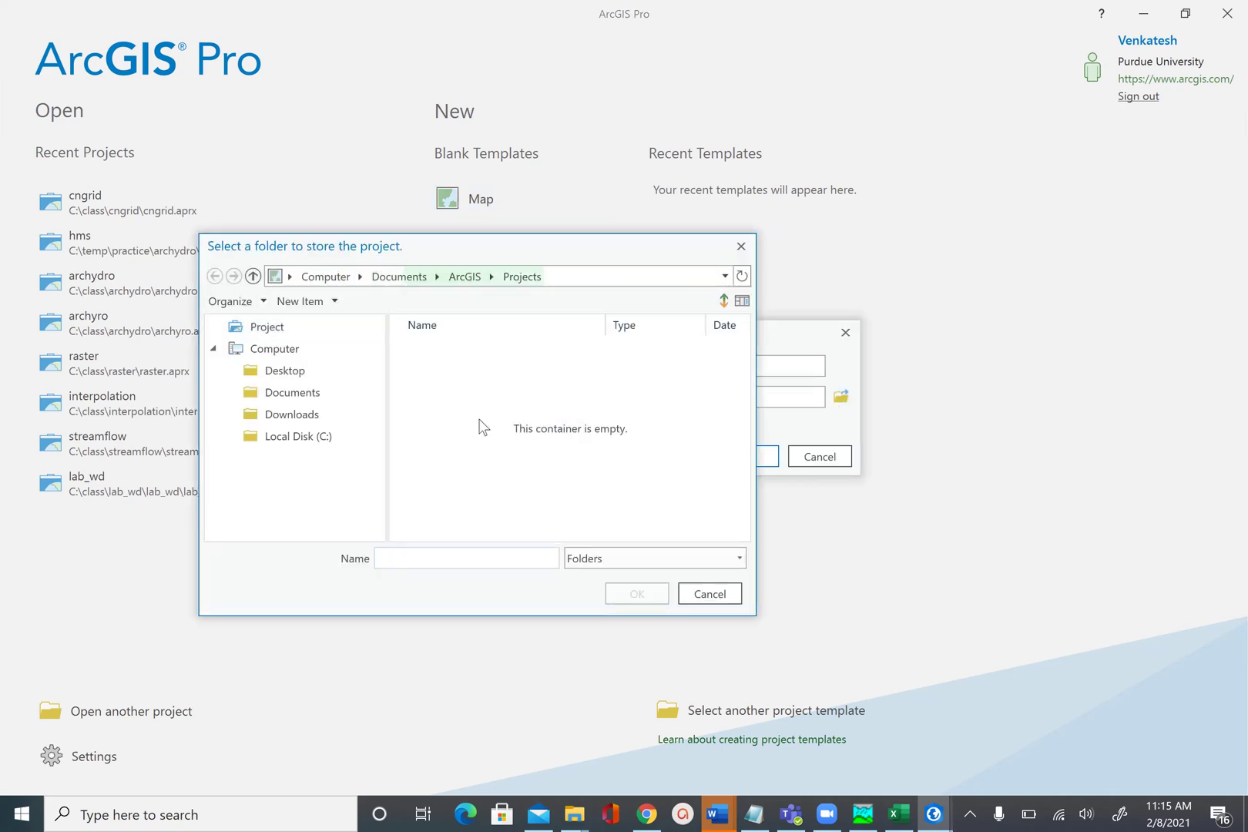
pyautogui.click(334, 450)
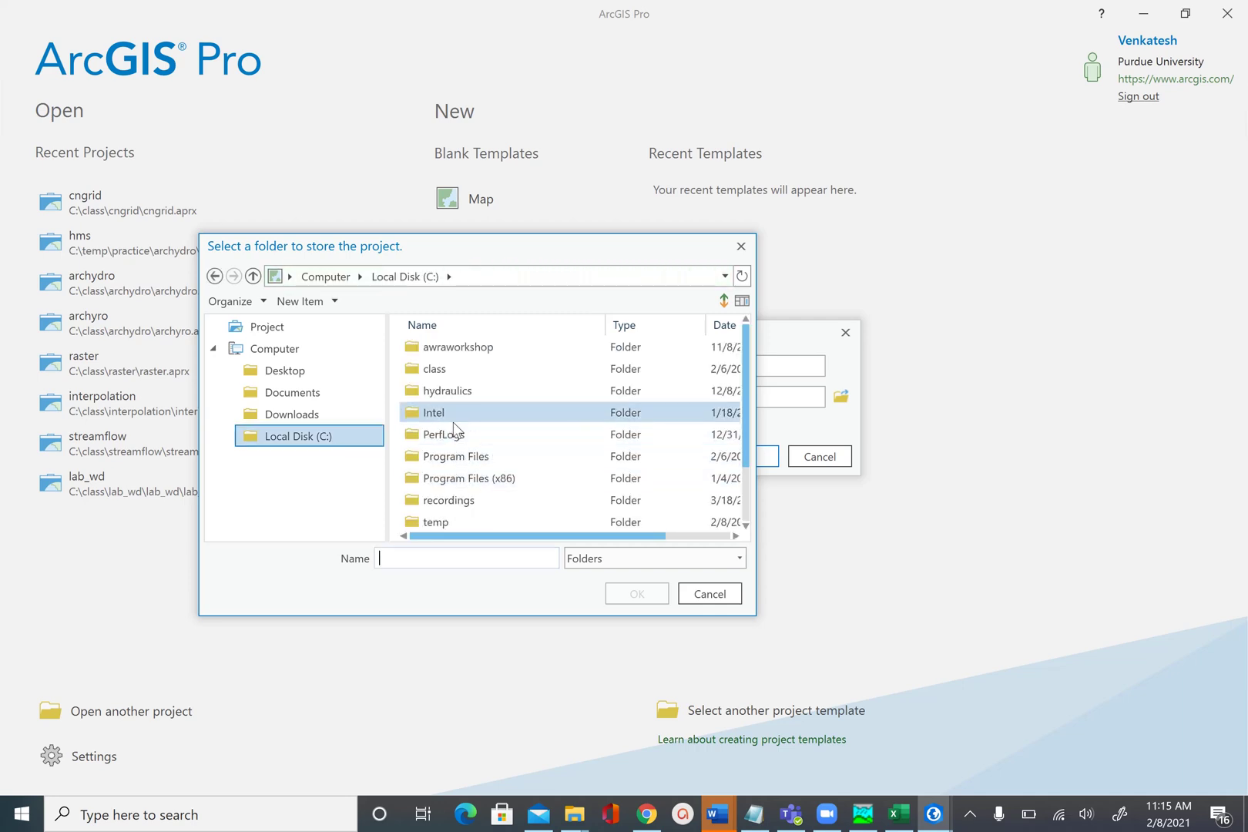
pyautogui.doubleClick(443, 374)
pyautogui.click(443, 371)
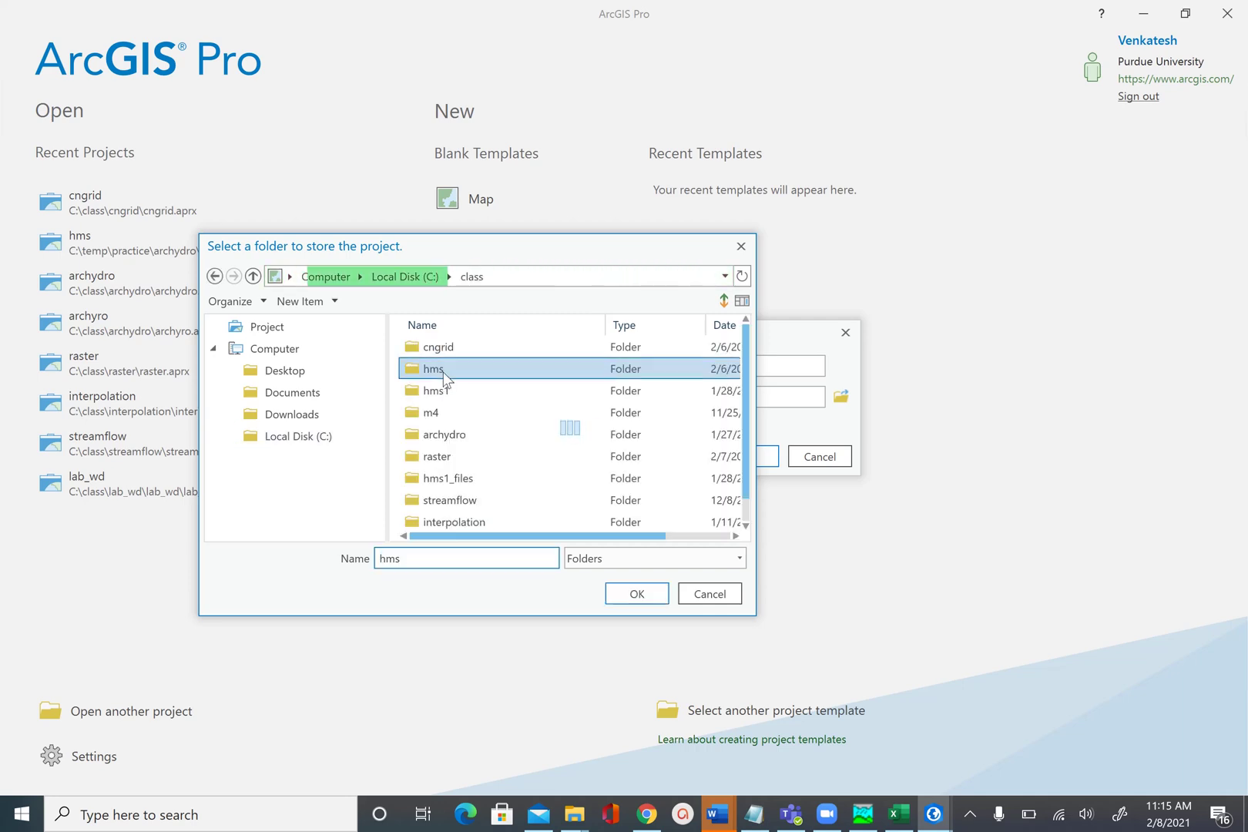
pyautogui.click(636, 594)
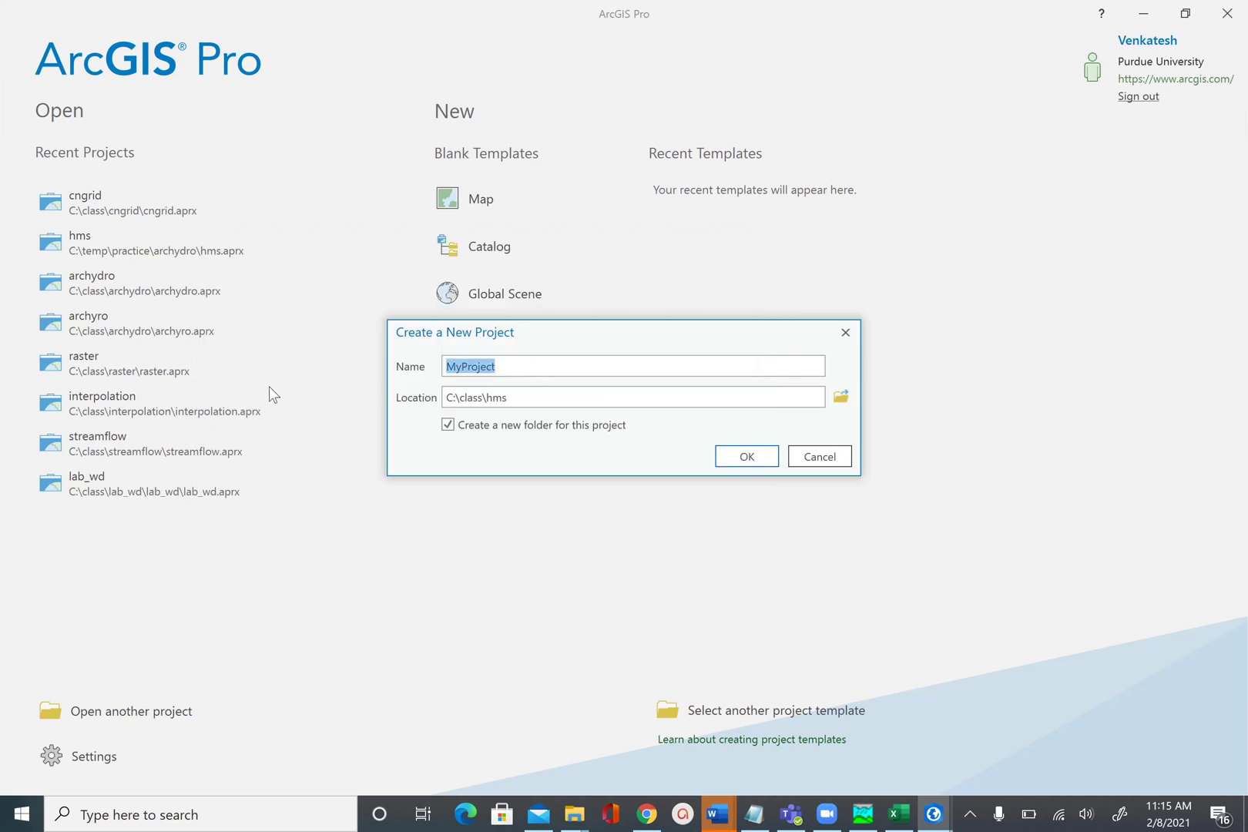
pyautogui.write('hms_cn')
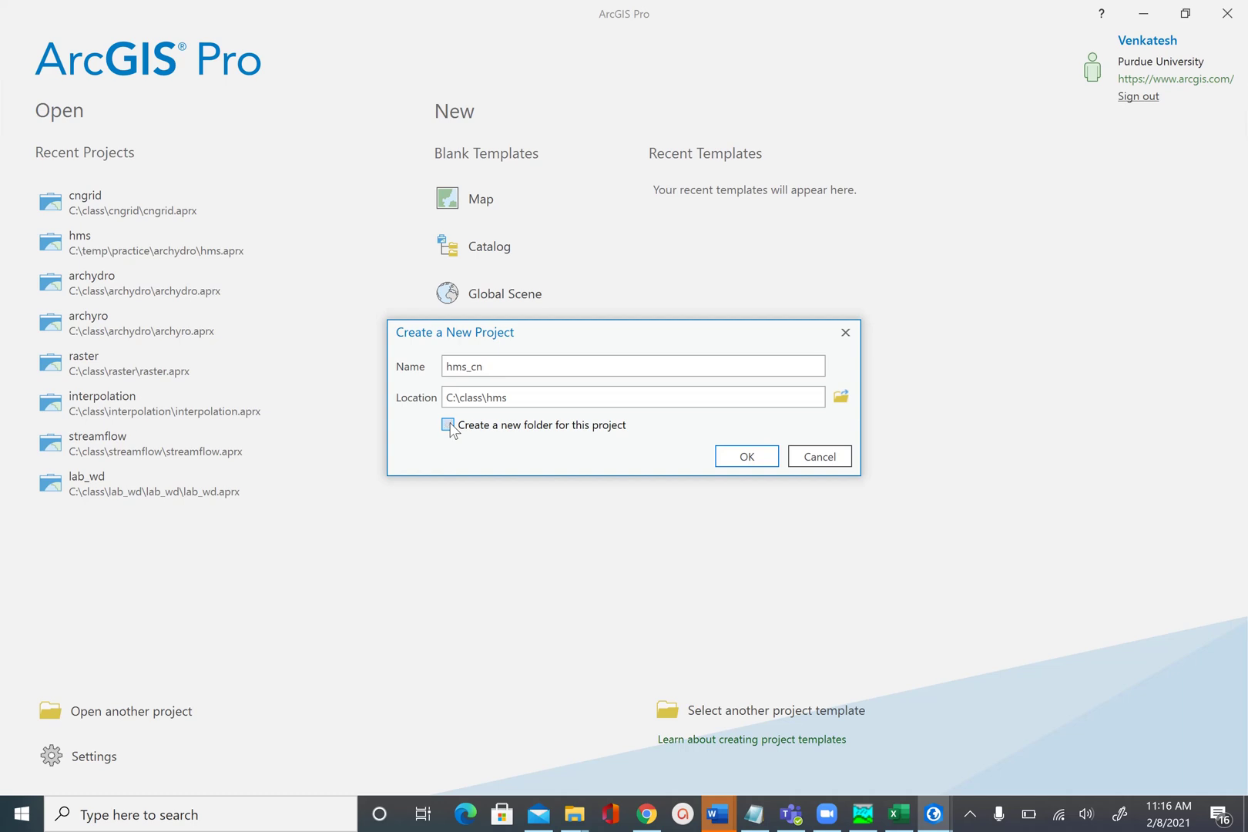
pyautogui.click(754, 459)
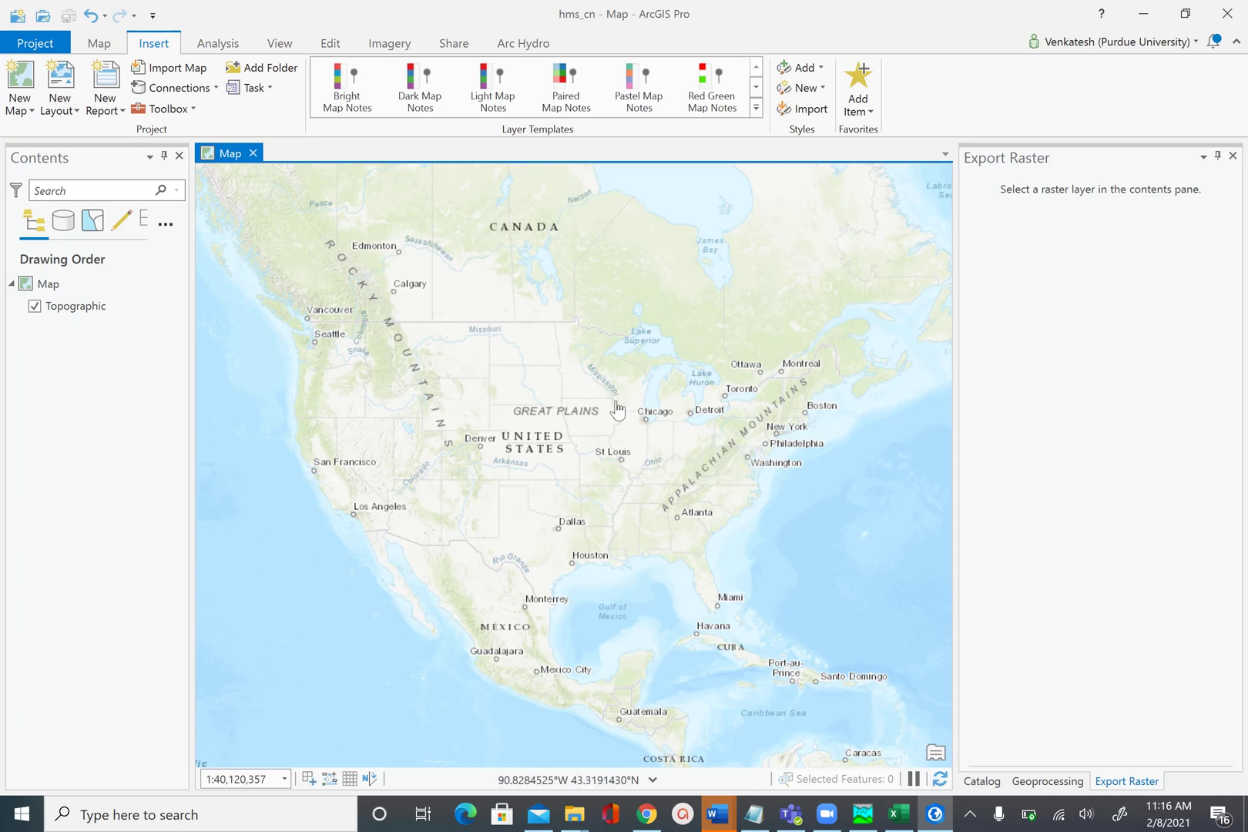
# Add subbasins.shp from the hms folder to the map and symbolize it with an unfilled black outline.
pyautogui.click(100, 48)
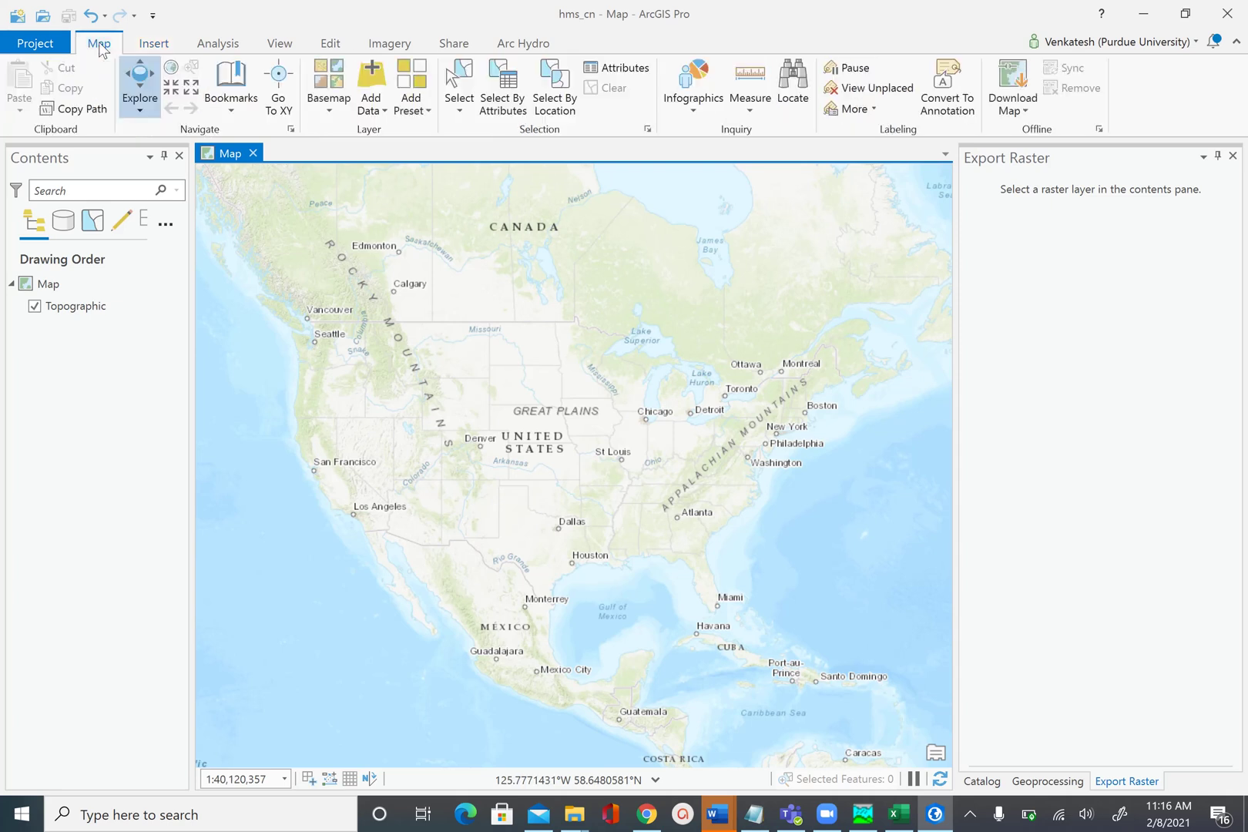
pyautogui.click(372, 81)
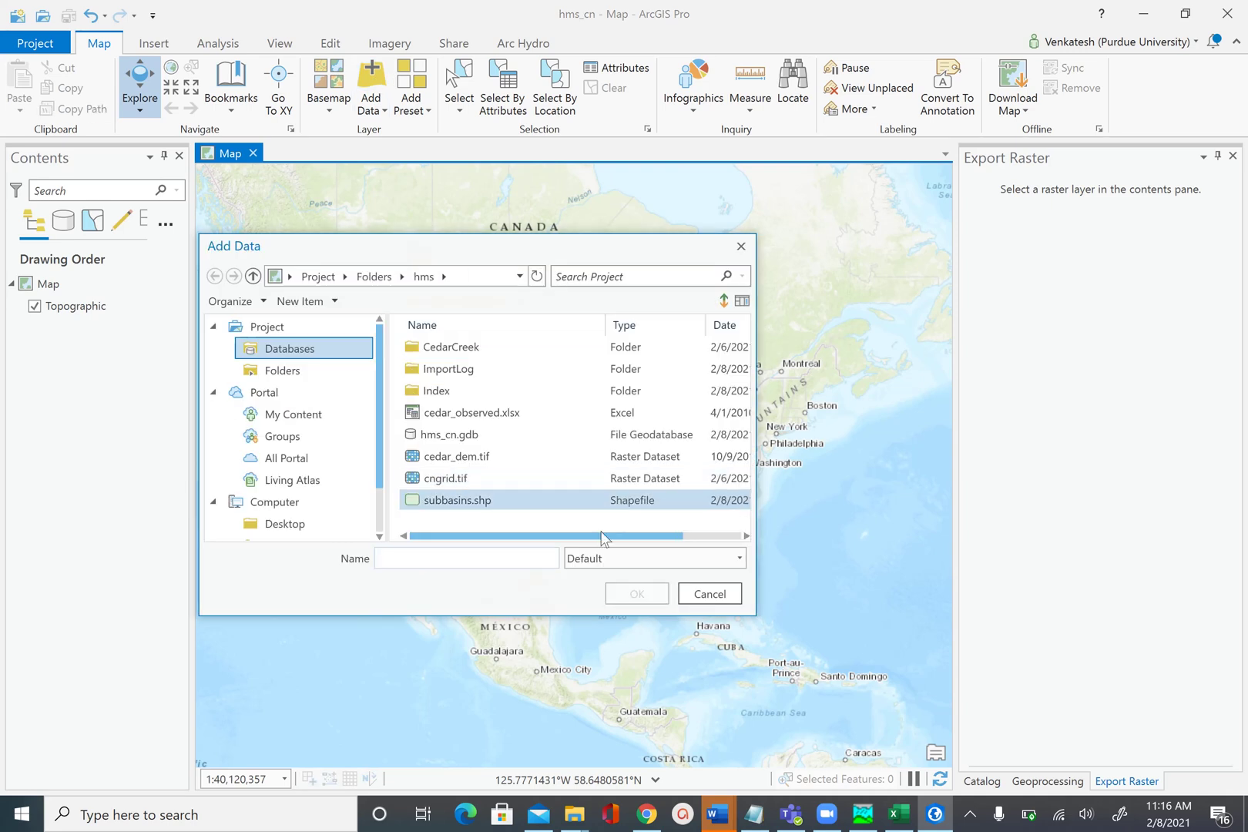
pyautogui.click(462, 504)
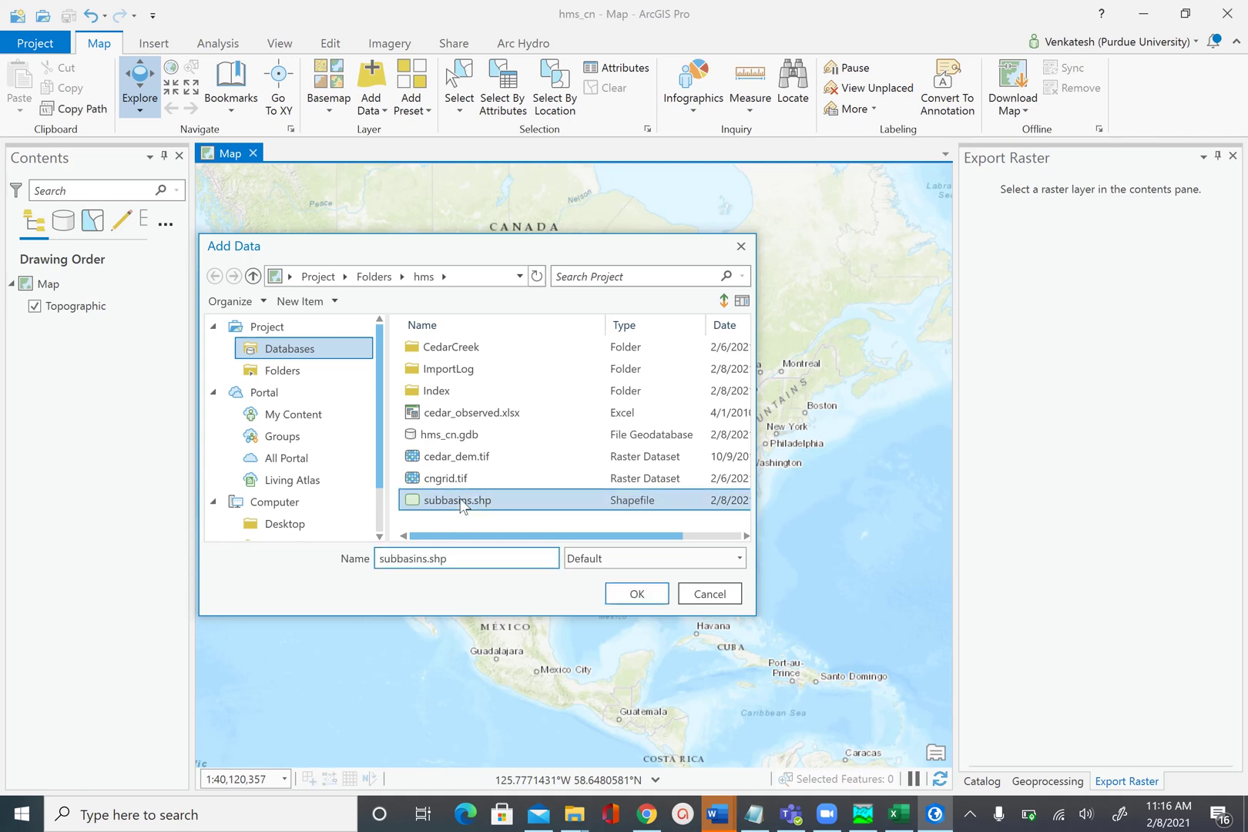
pyautogui.click(638, 596)
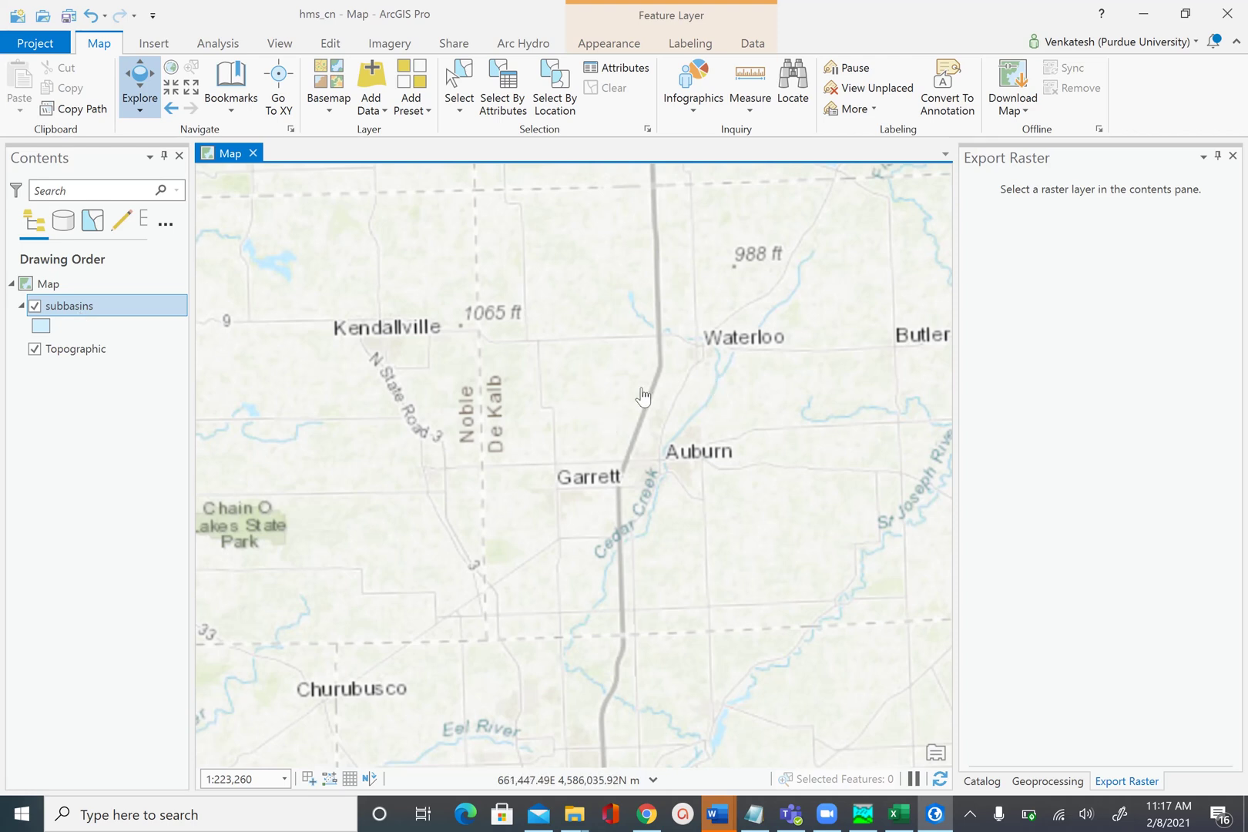
pyautogui.click(42, 328)
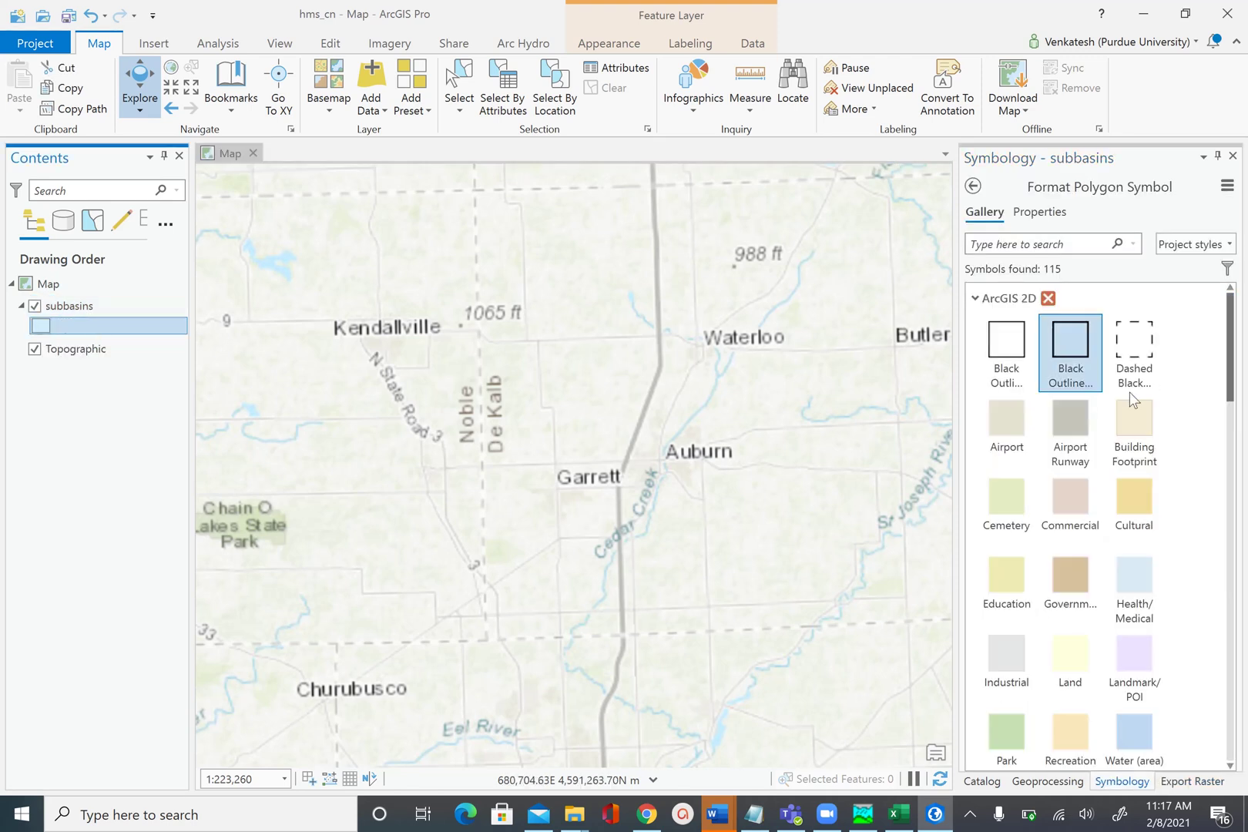
pyautogui.click(1080, 347)
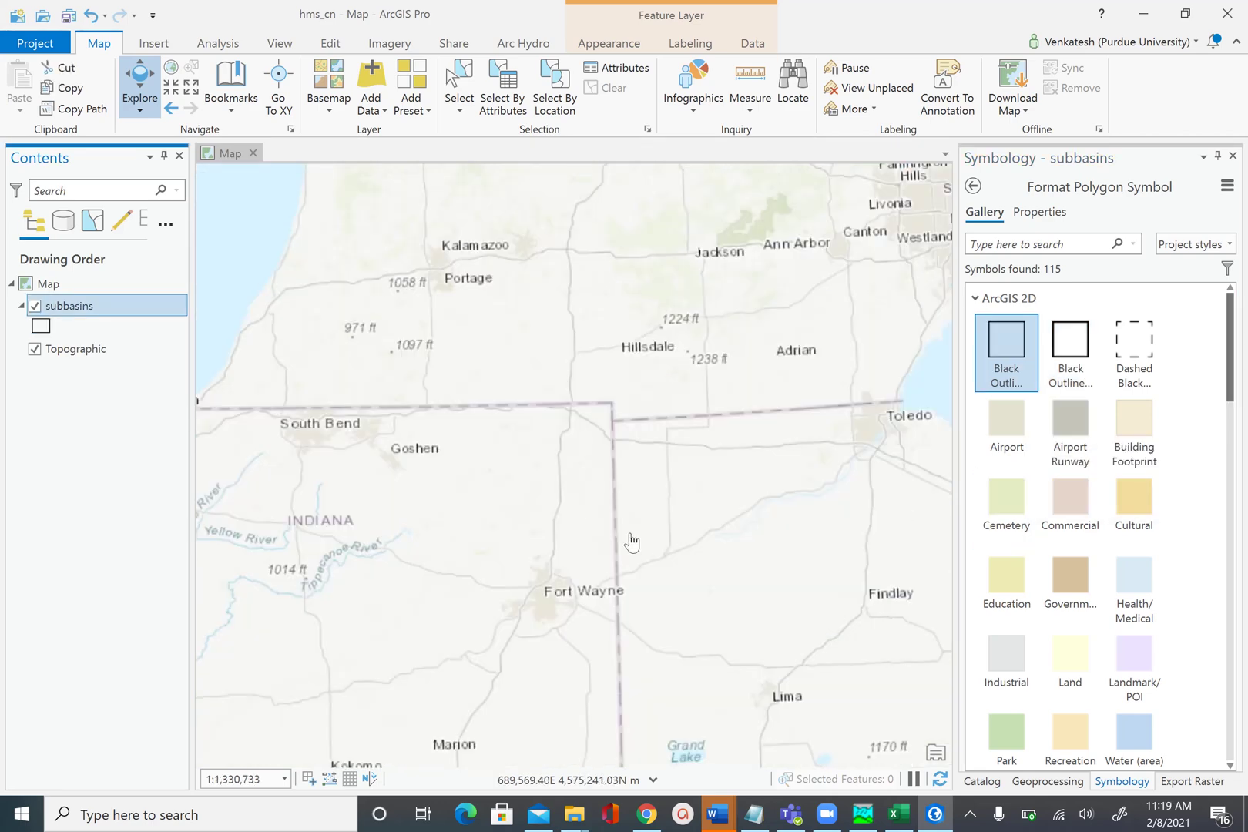
# Open the subbasins attribute table and select all its records to highlight the subbasins on the map.
pyautogui.rightClick(97, 308)
pyautogui.click(184, 290)
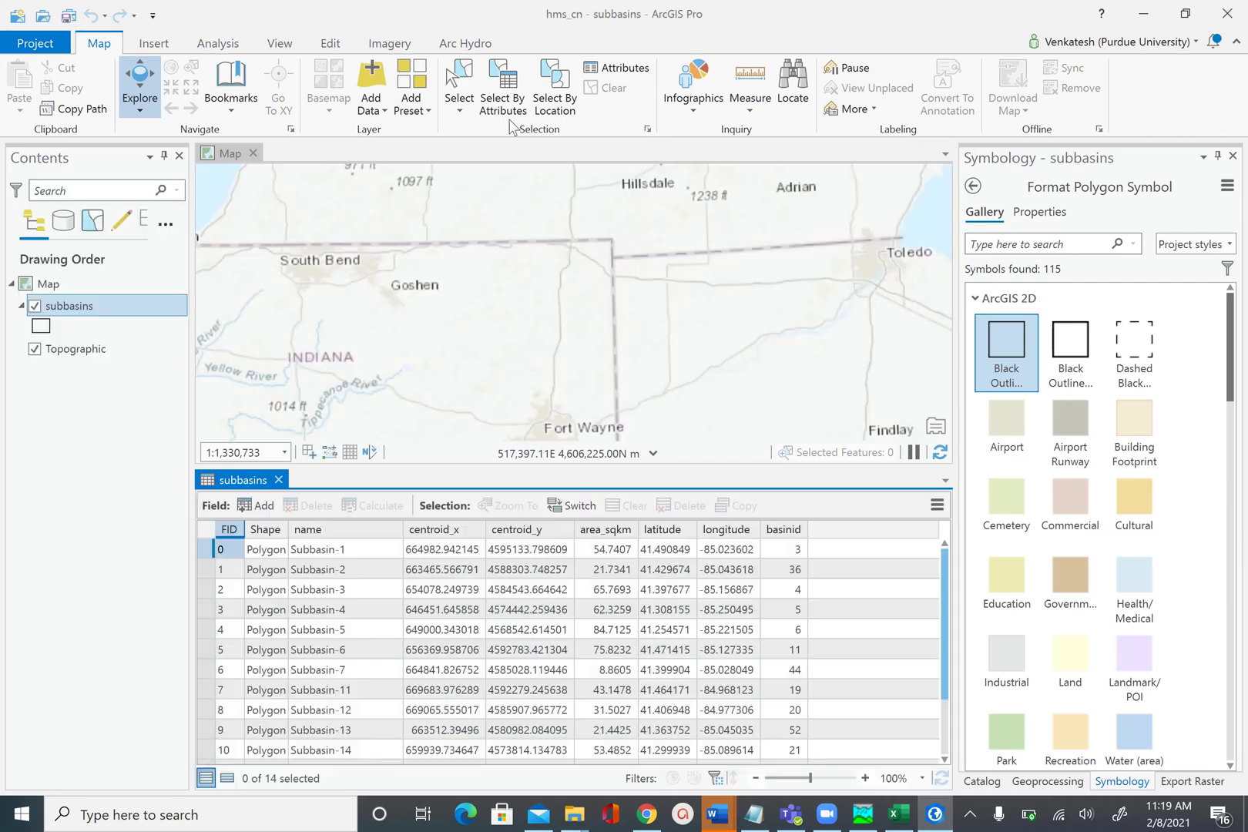
pyautogui.click(460, 114)
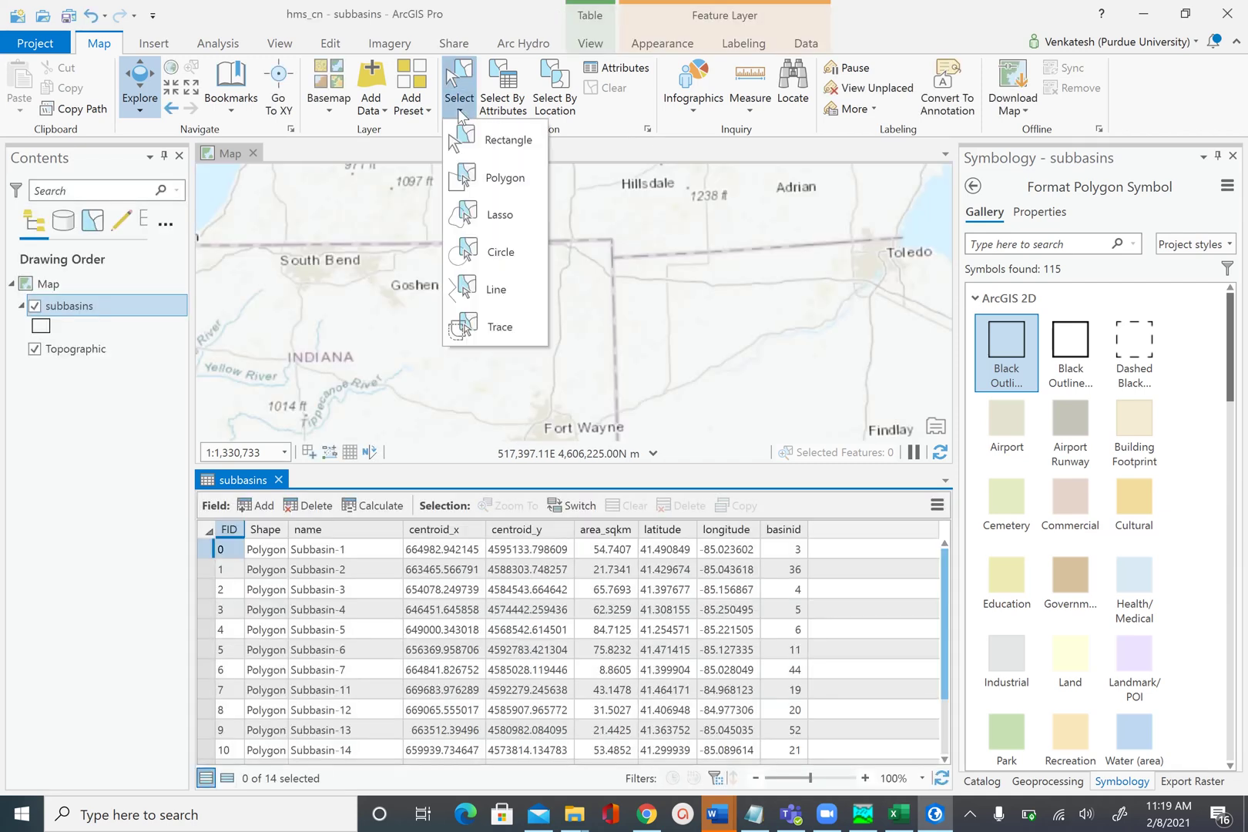
pyautogui.click(564, 127)
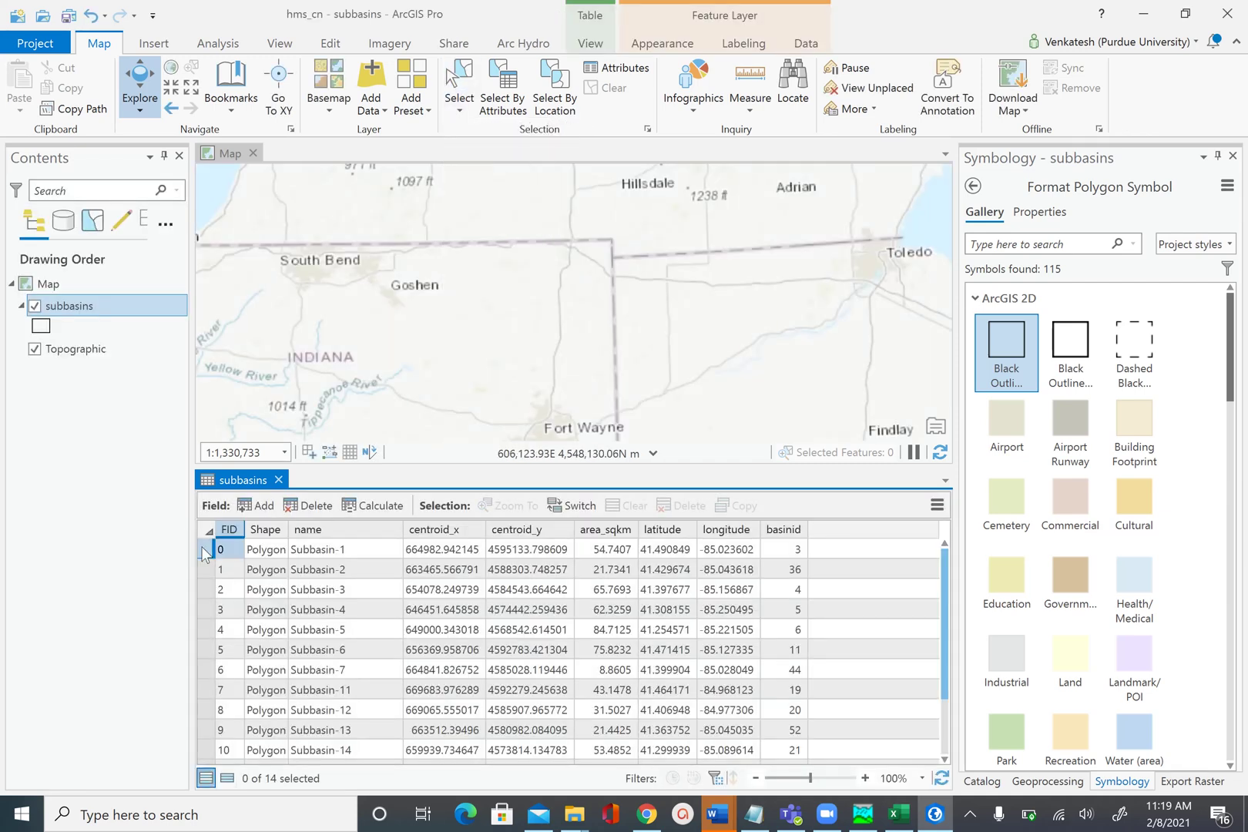
pyautogui.moveTo(205, 549); pyautogui.dragTo(248, 749)
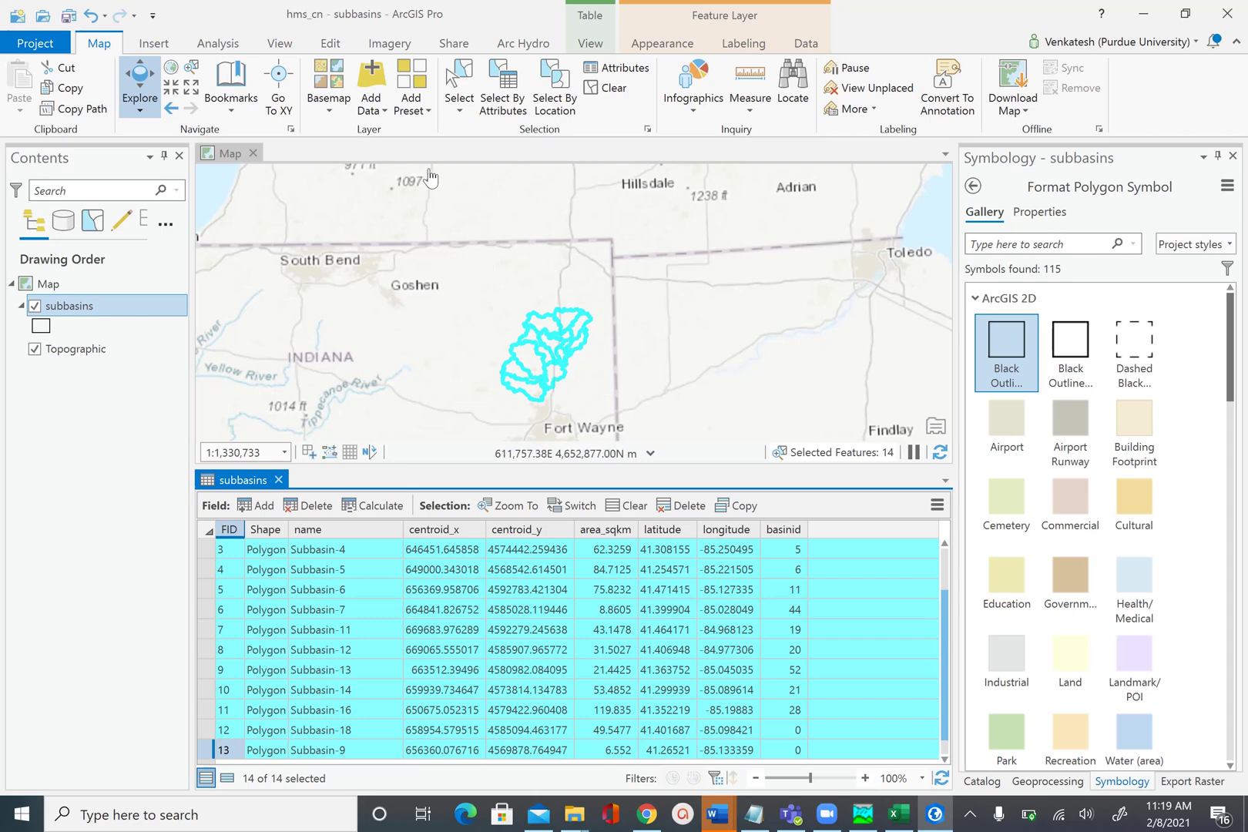
# Add the curve number raster cngrid.tif to the map and close the subbasins attribute table.
pyautogui.click(374, 83)
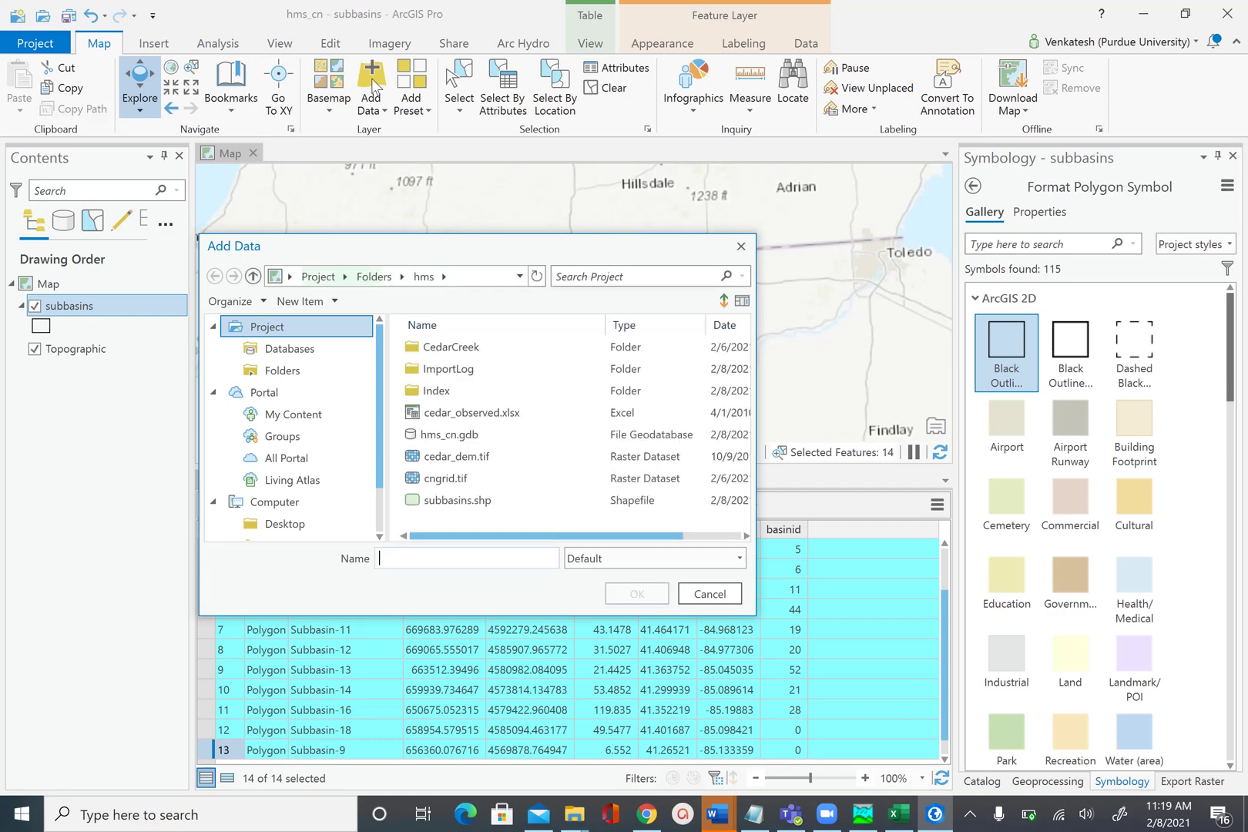
pyautogui.click(446, 479)
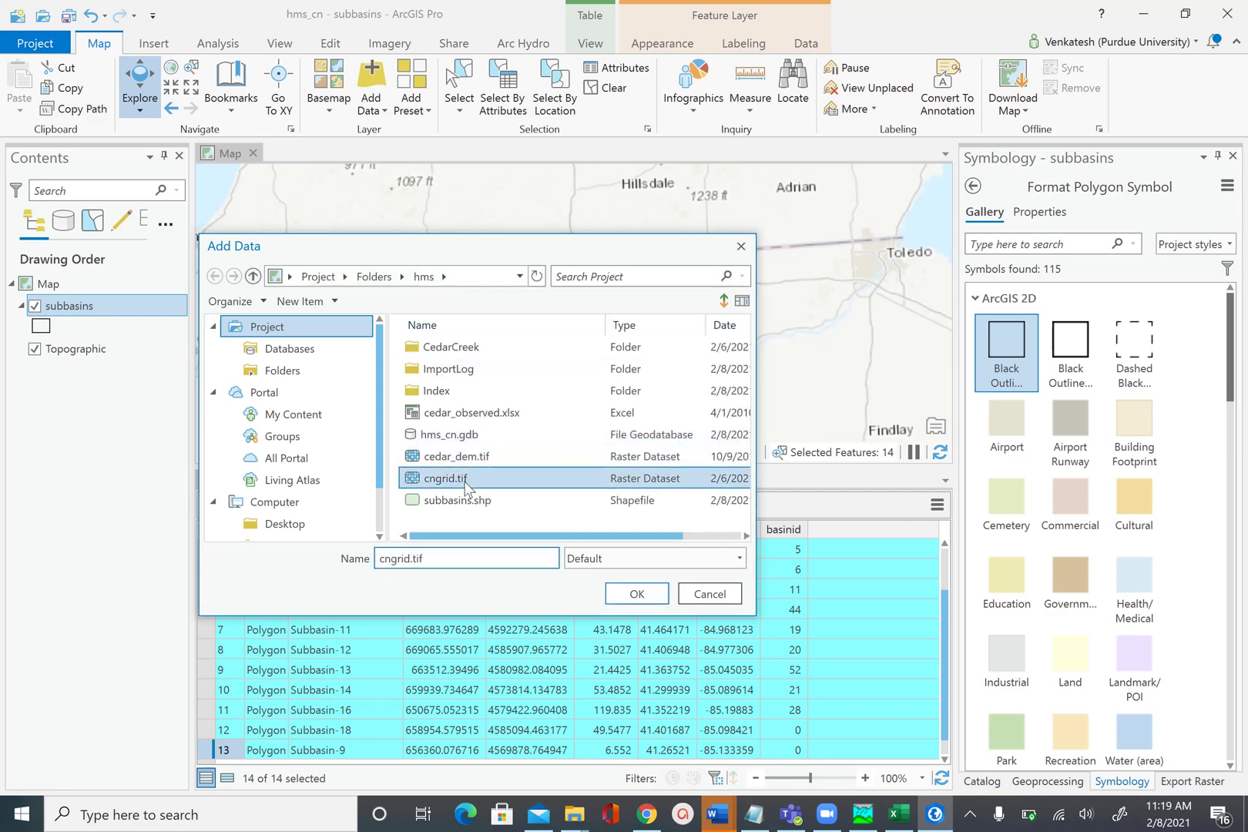
pyautogui.click(643, 595)
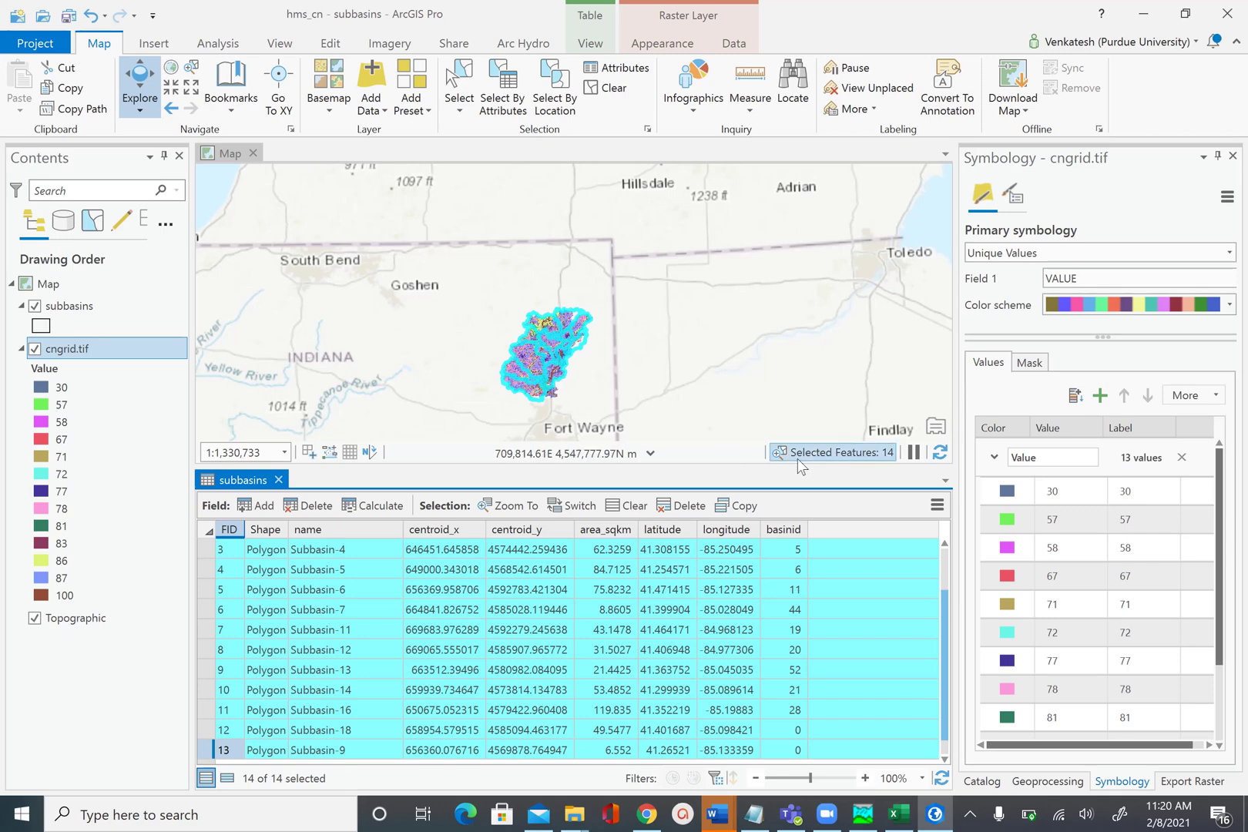
pyautogui.click(278, 480)
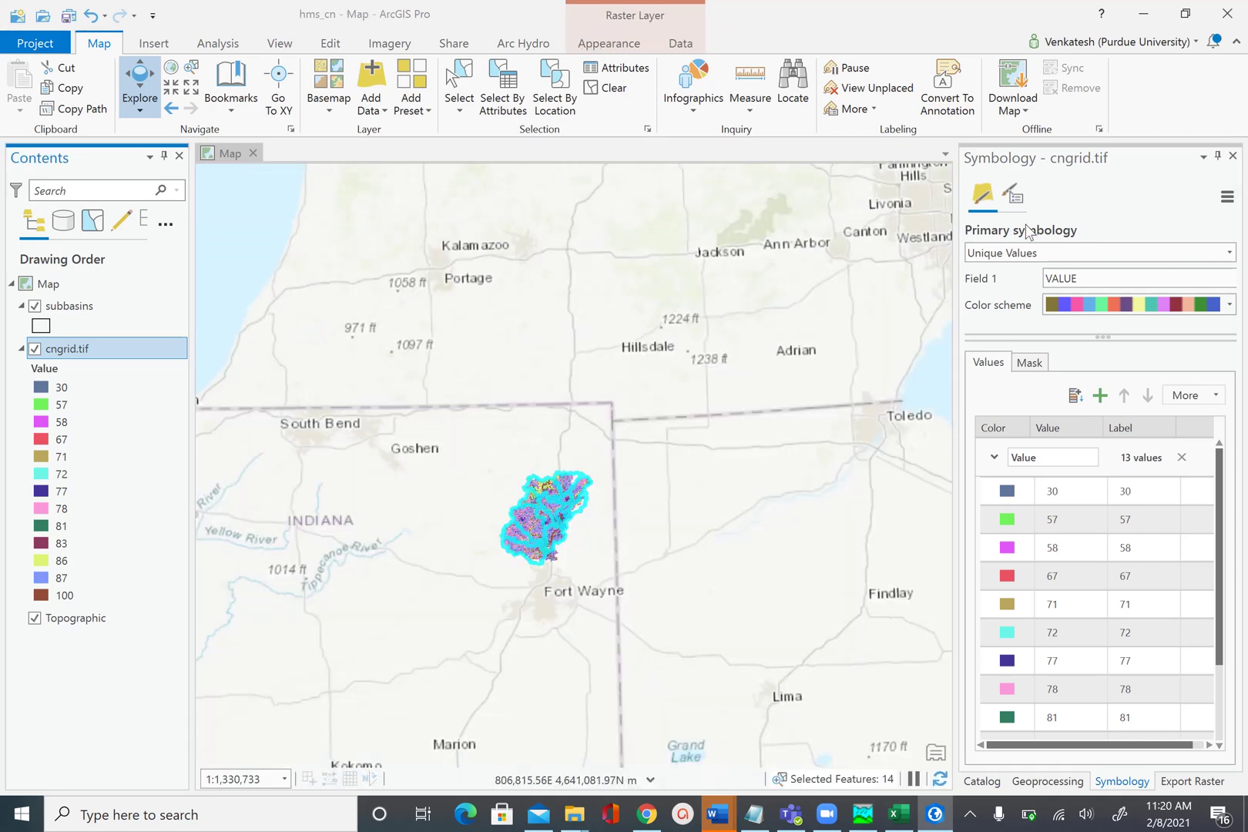
# Open the Spatial Analyst tool Zonal Statistics as Table and set subbasins as the input zone data.
pyautogui.click(1049, 781)
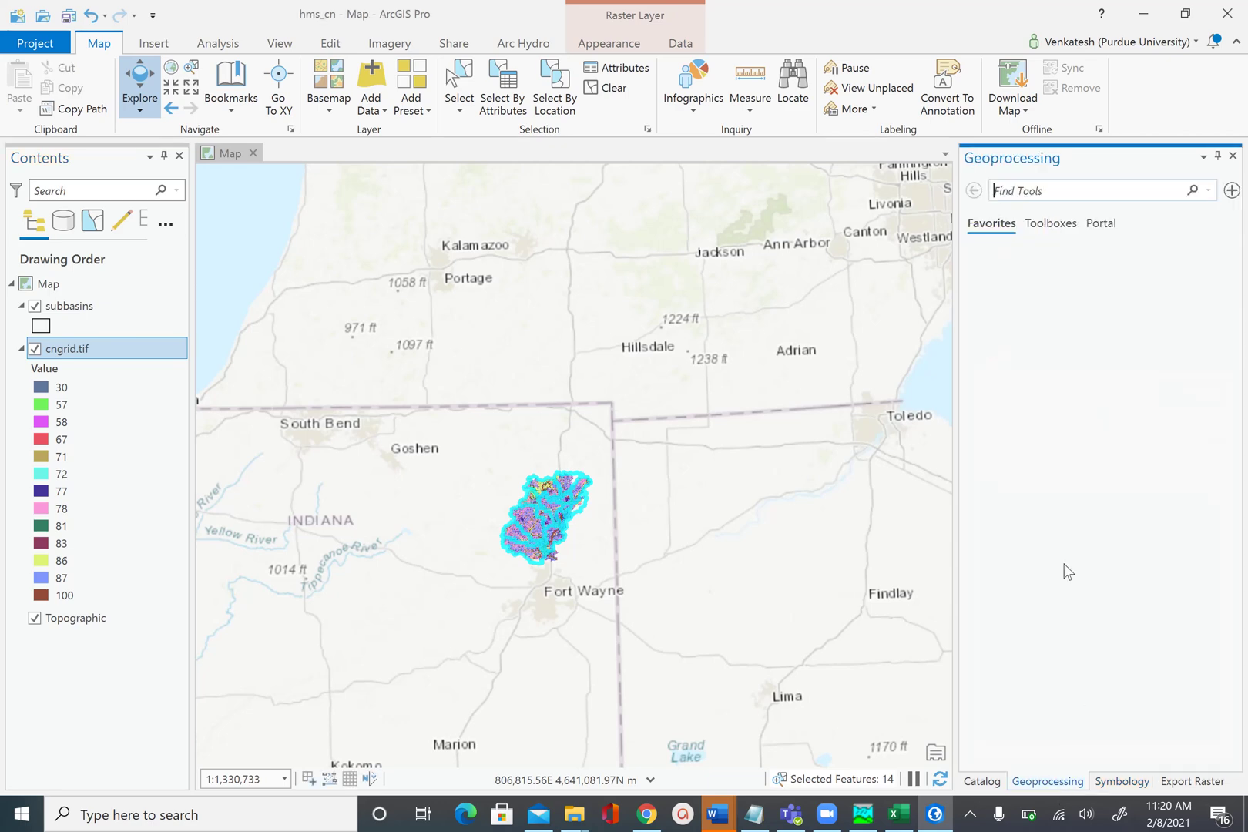
pyautogui.click(1049, 224)
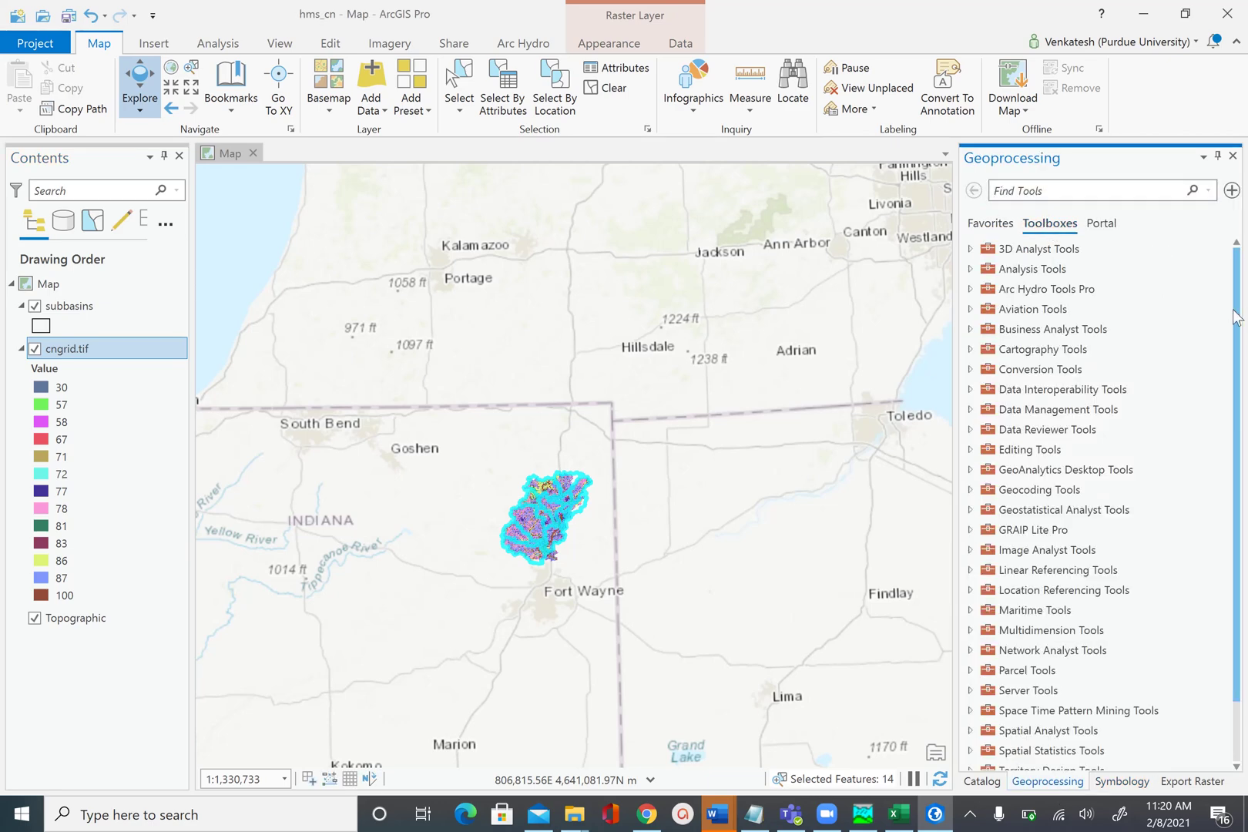
pyautogui.scroll(-2, 1235, 316)
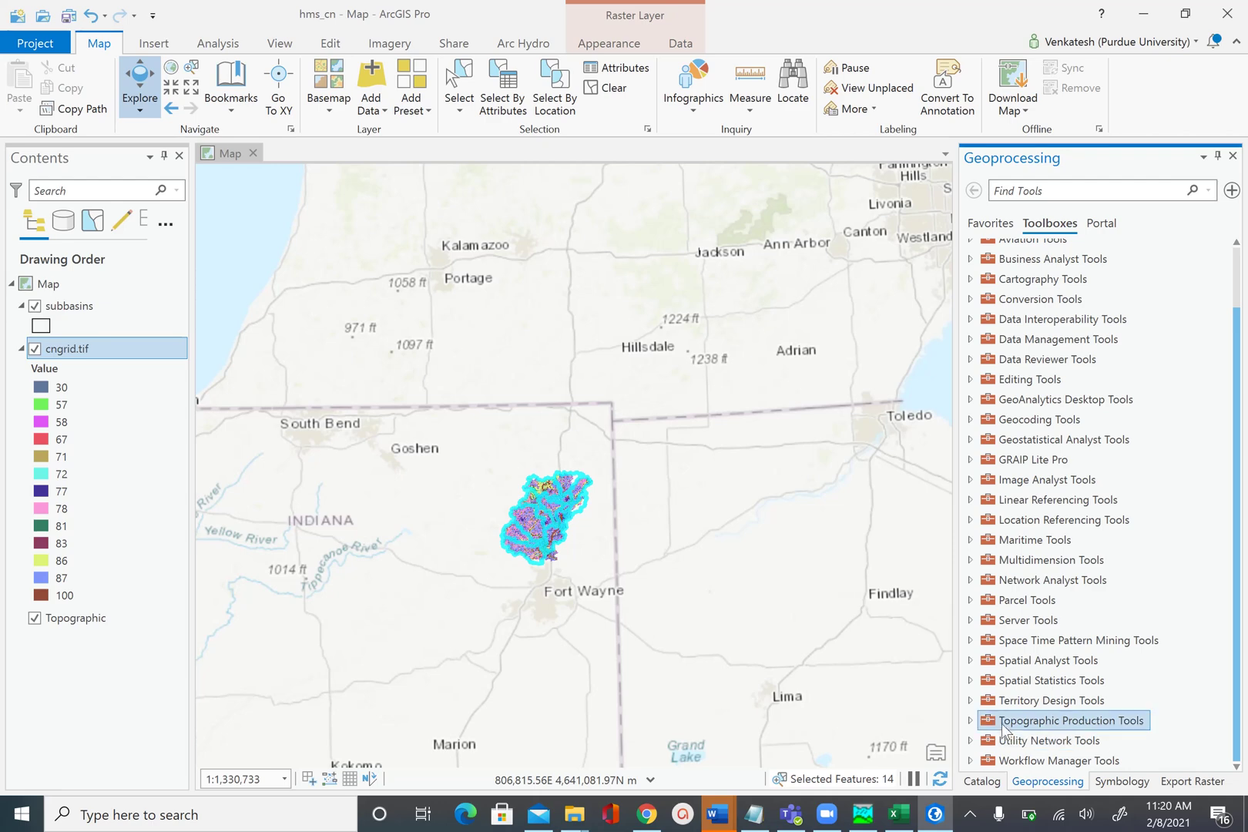
pyautogui.click(970, 660)
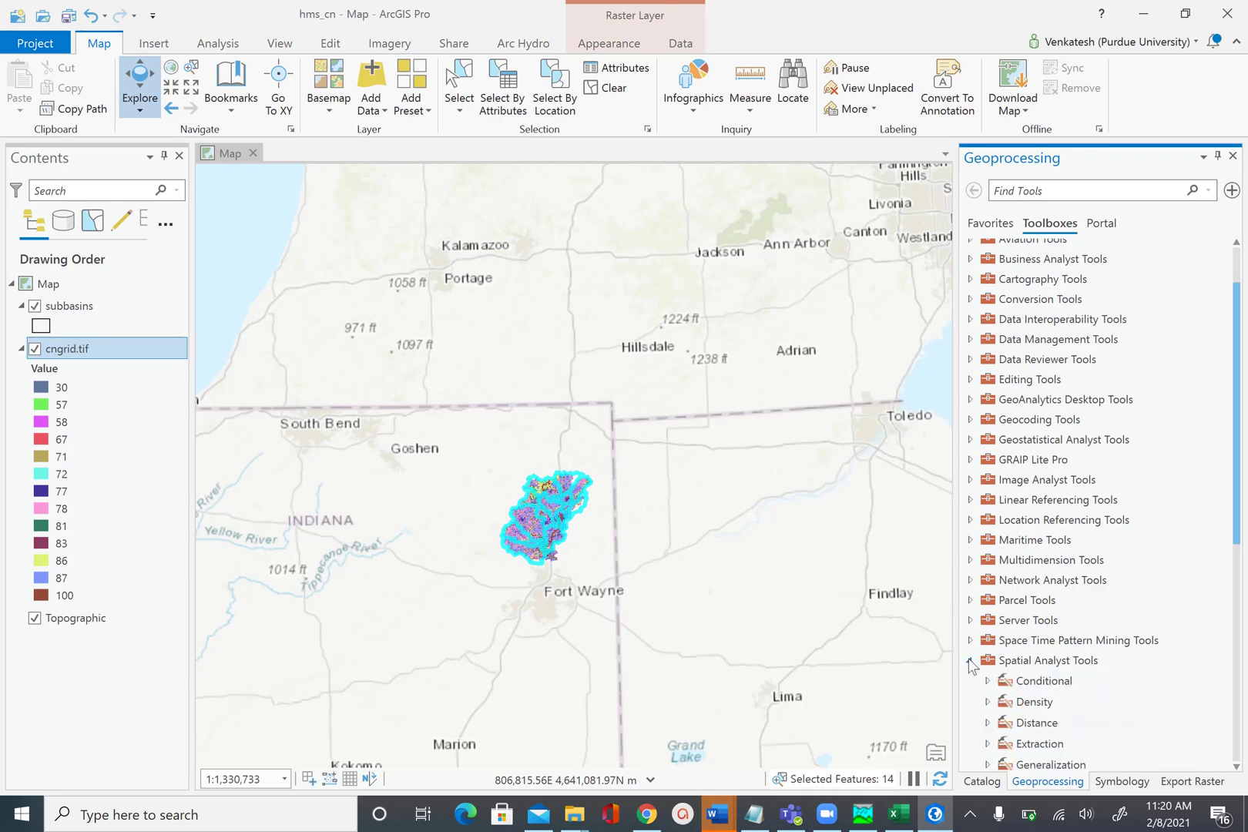
pyautogui.scroll(-6, 1096, 541)
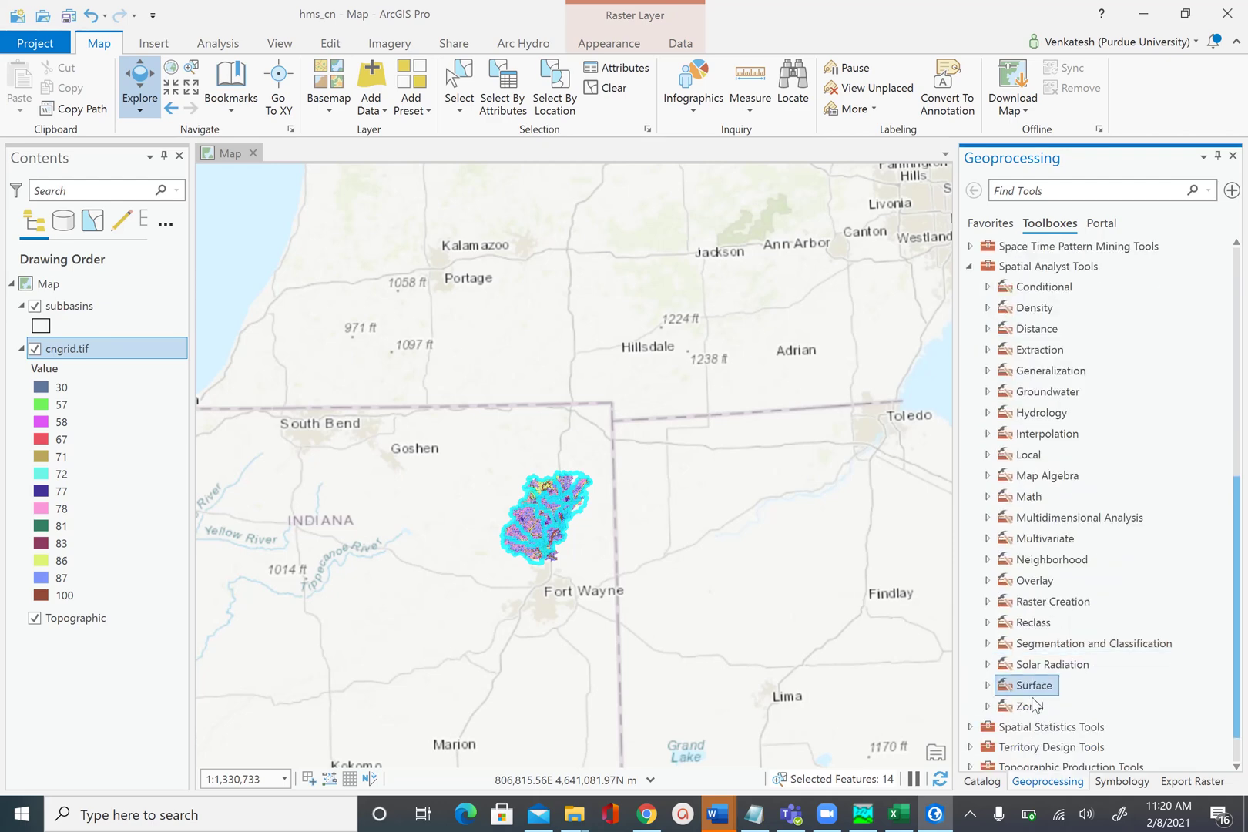
pyautogui.doubleClick(1032, 708)
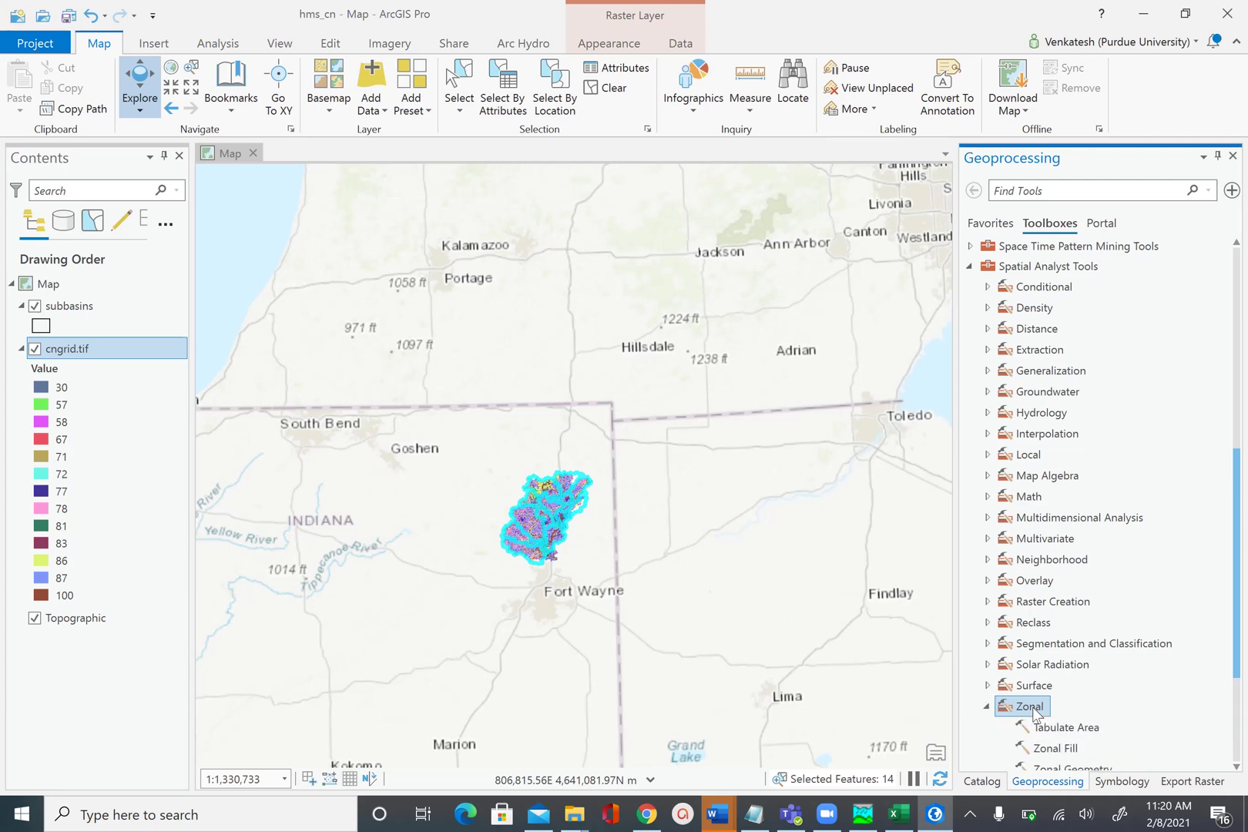
pyautogui.scroll(-3, 1034, 714)
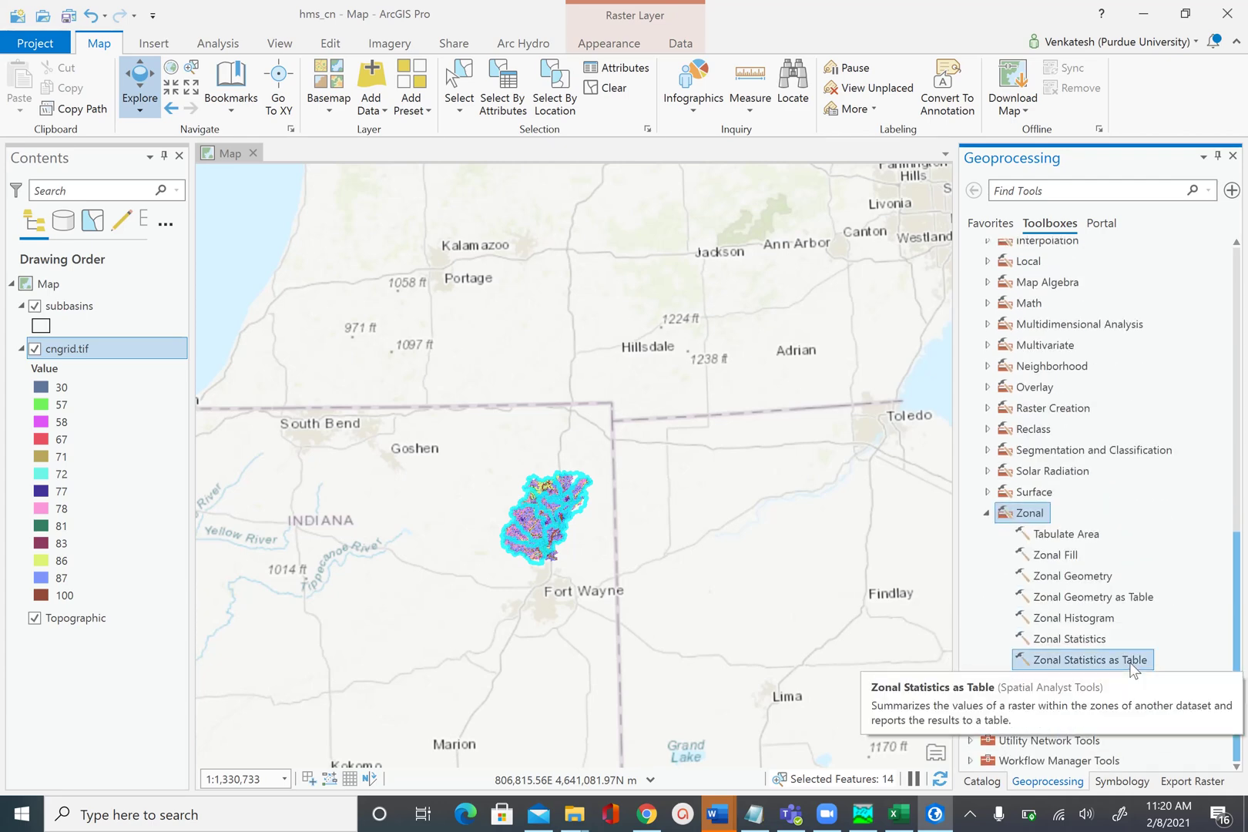
pyautogui.doubleClick(1131, 660)
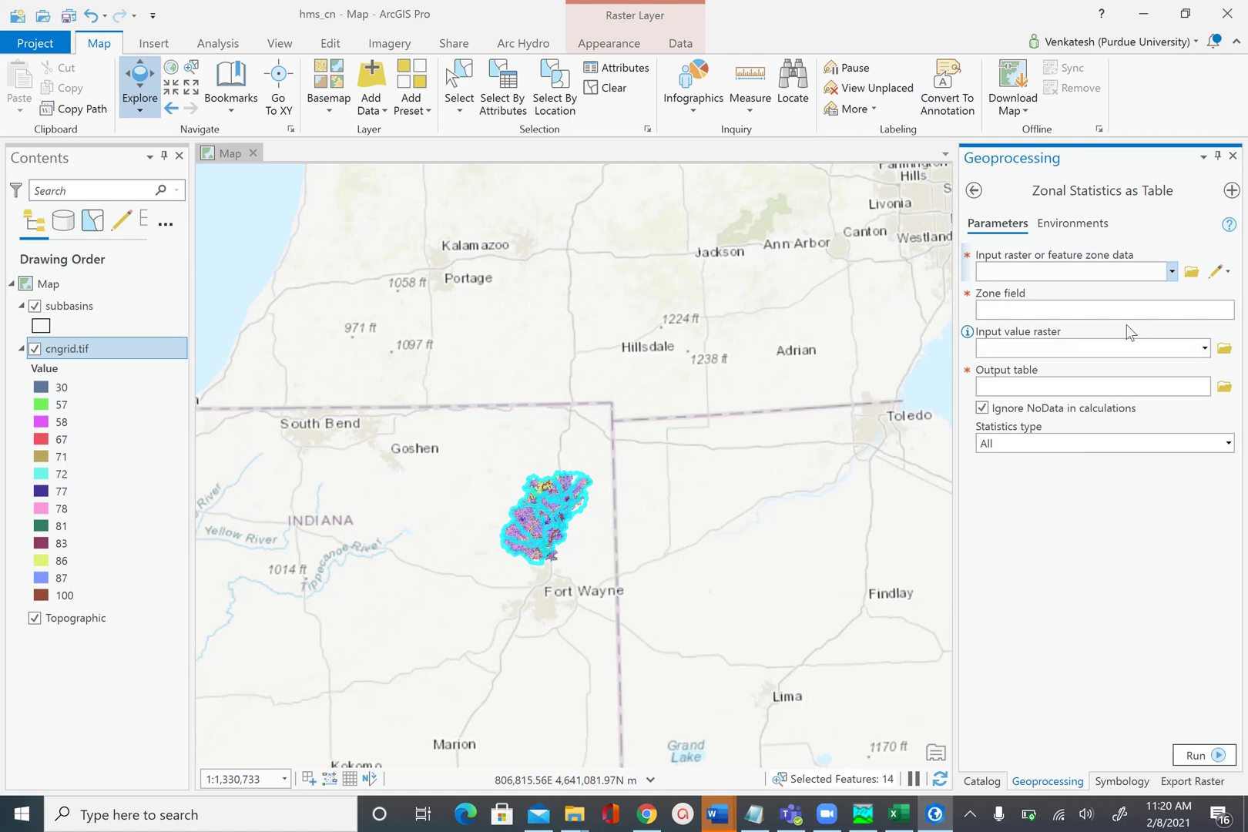
pyautogui.click(1171, 271)
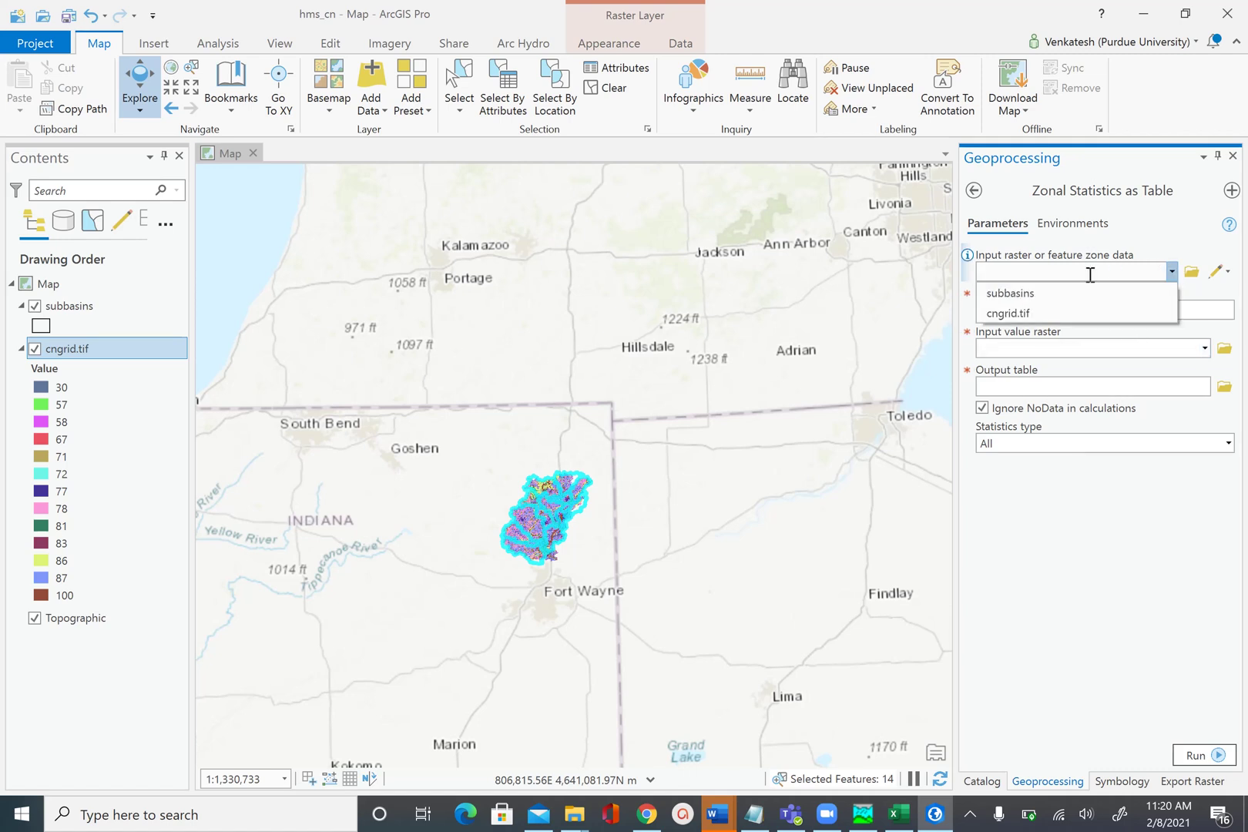
pyautogui.click(1011, 293)
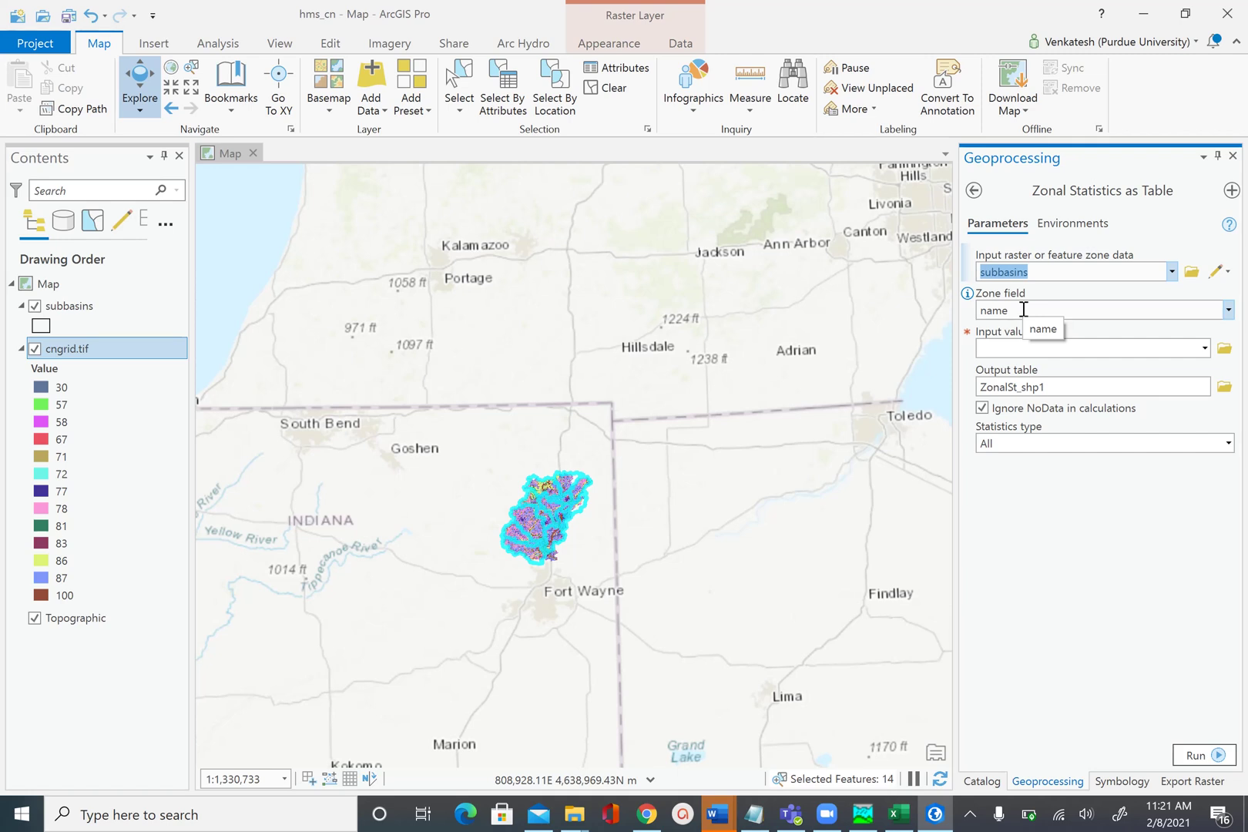
# Reopen the subbasins attribute table to examine the name field used as the zone field.
pyautogui.click(70, 306)
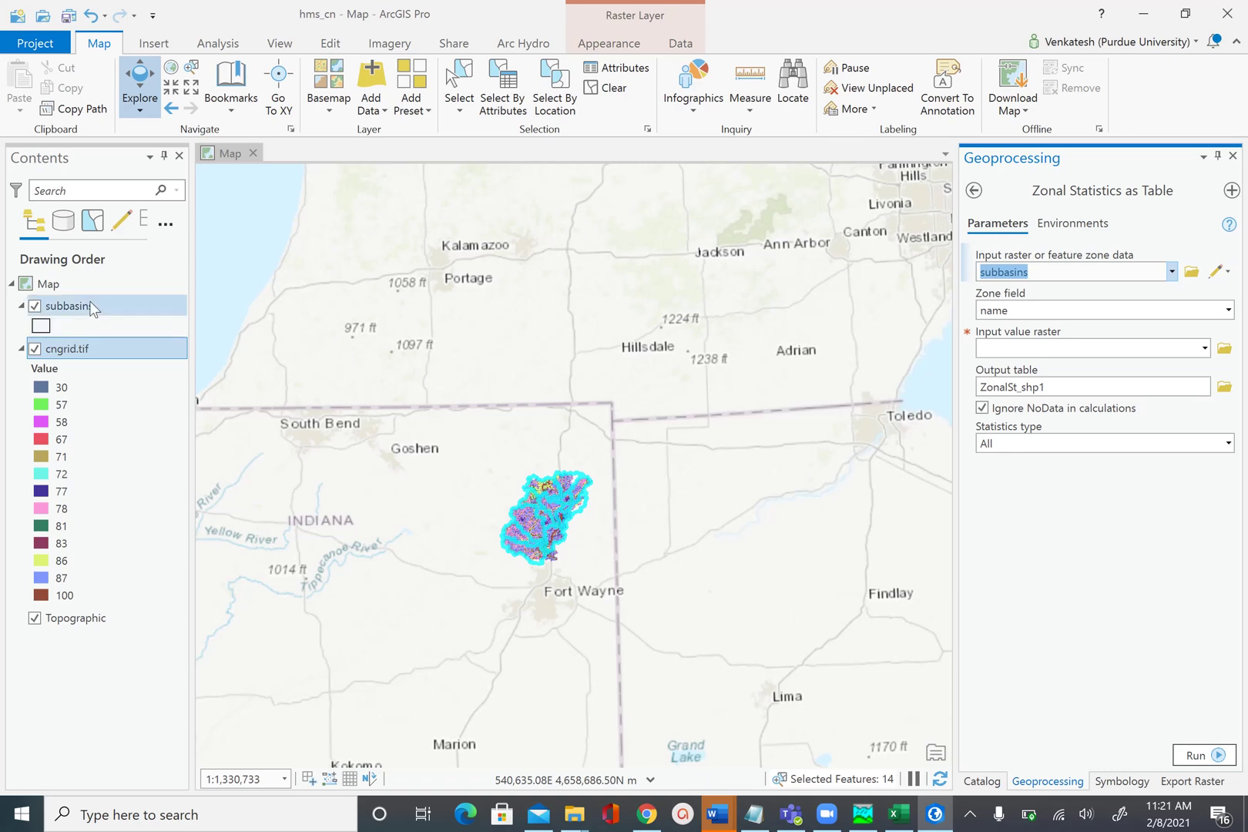
pyautogui.rightClick(89, 306)
pyautogui.click(151, 292)
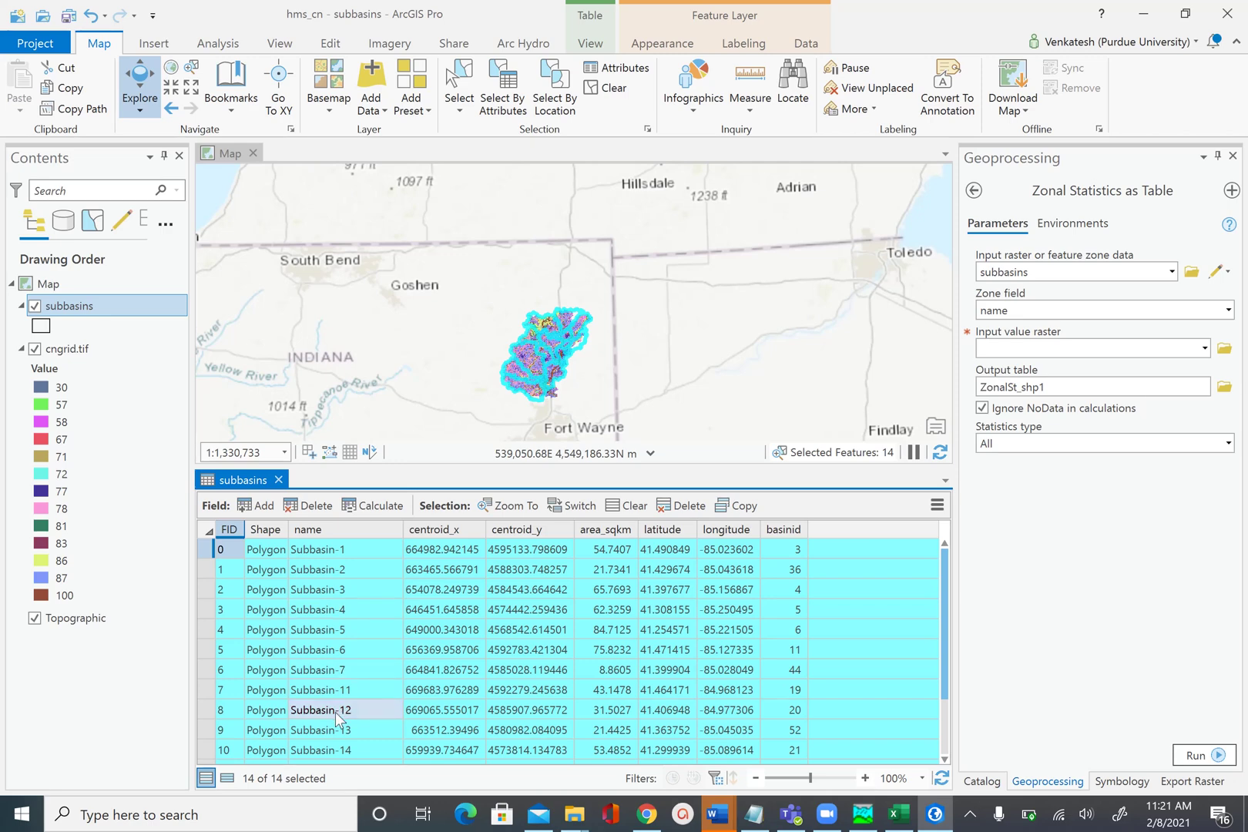
# Set cngrid.tif as the input value raster for Zonal Statistics as Table.
pyautogui.scroll(-2, 335, 712)
pyautogui.scroll(2, 331, 669)
pyautogui.moveTo(329, 524)
pyautogui.click(1203, 348)
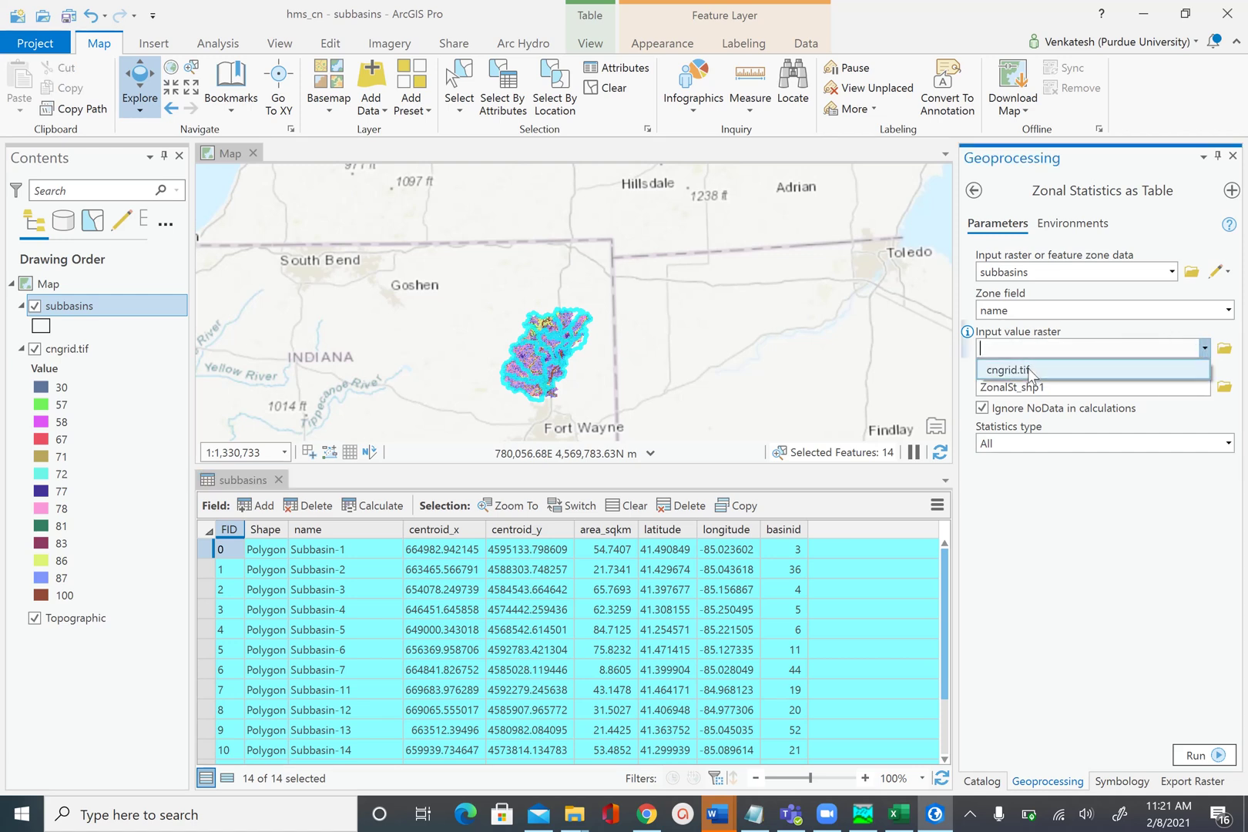
pyautogui.click(1027, 367)
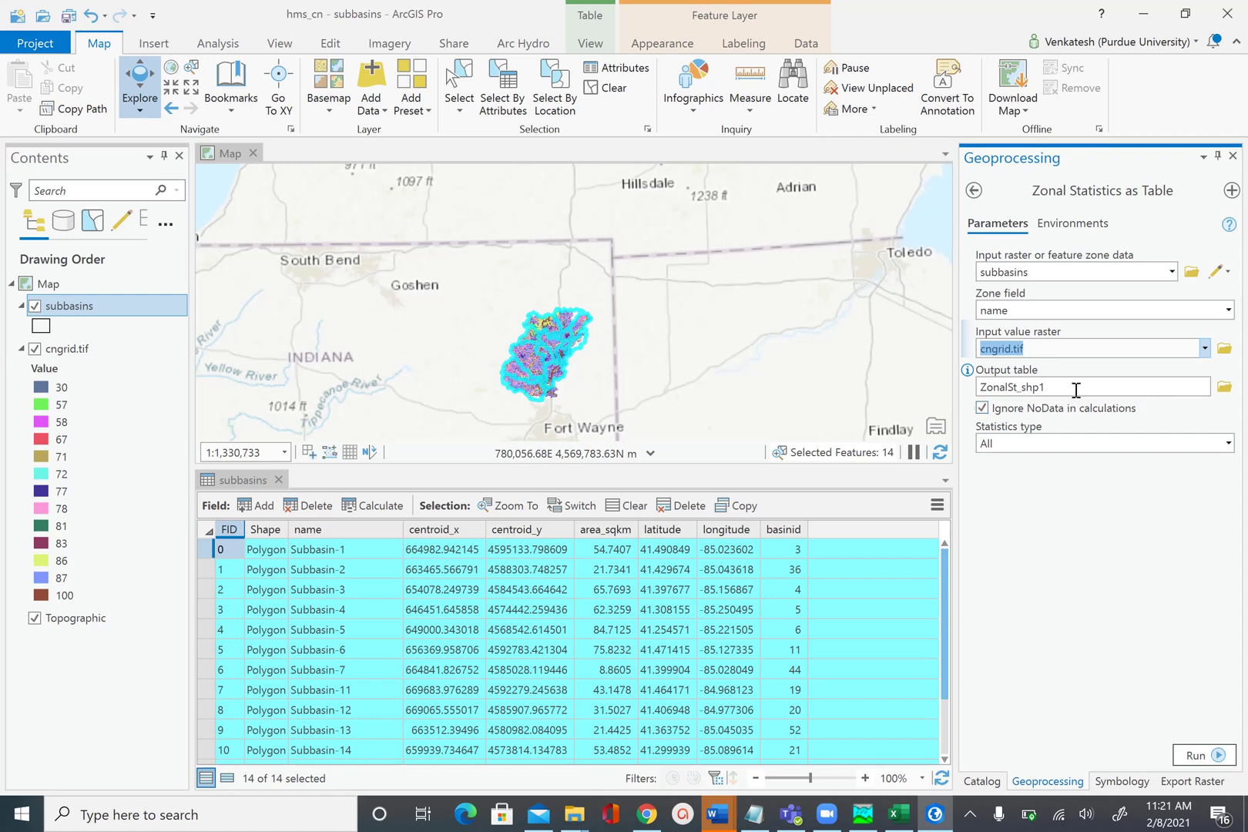
# Set the output table path to C:\class\hms\cnvalue.dbf instead of the default geodatabase location.
pyautogui.click(1076, 387)
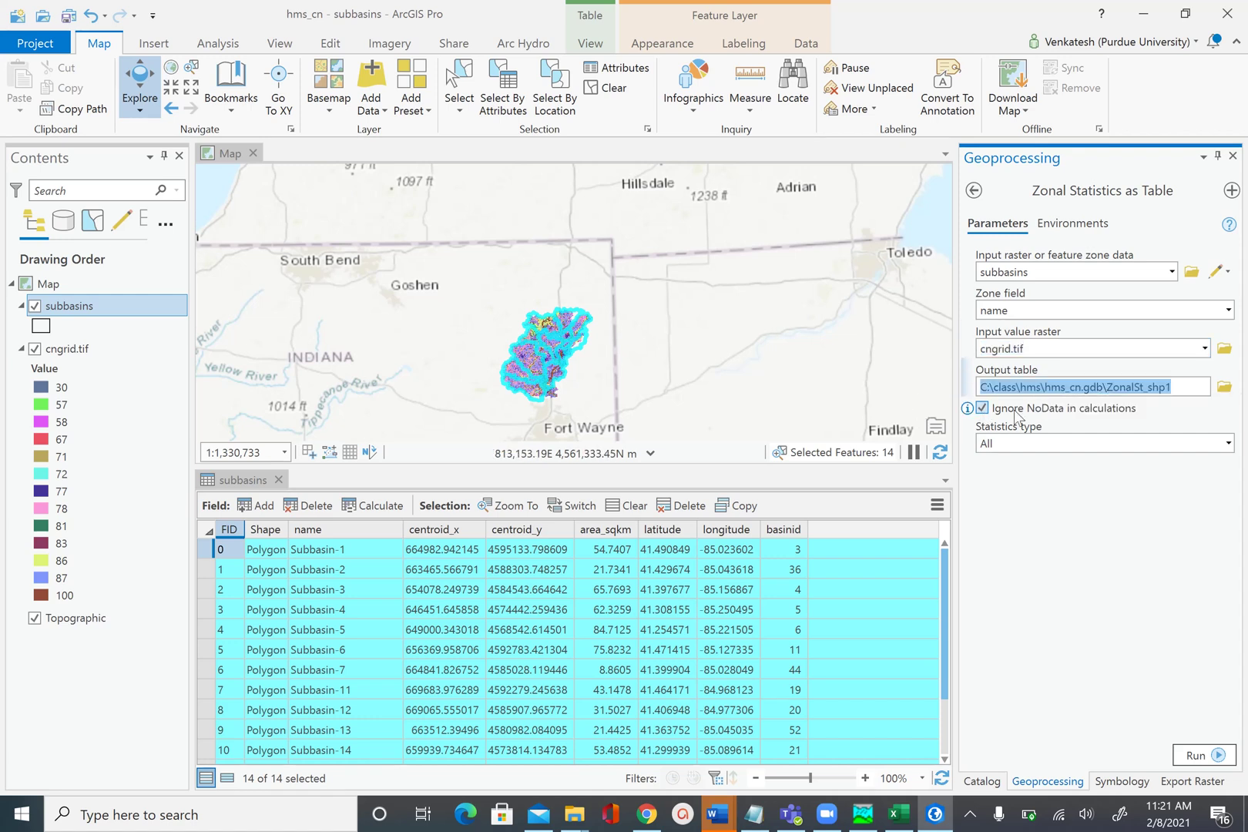
pyautogui.click(1186, 389)
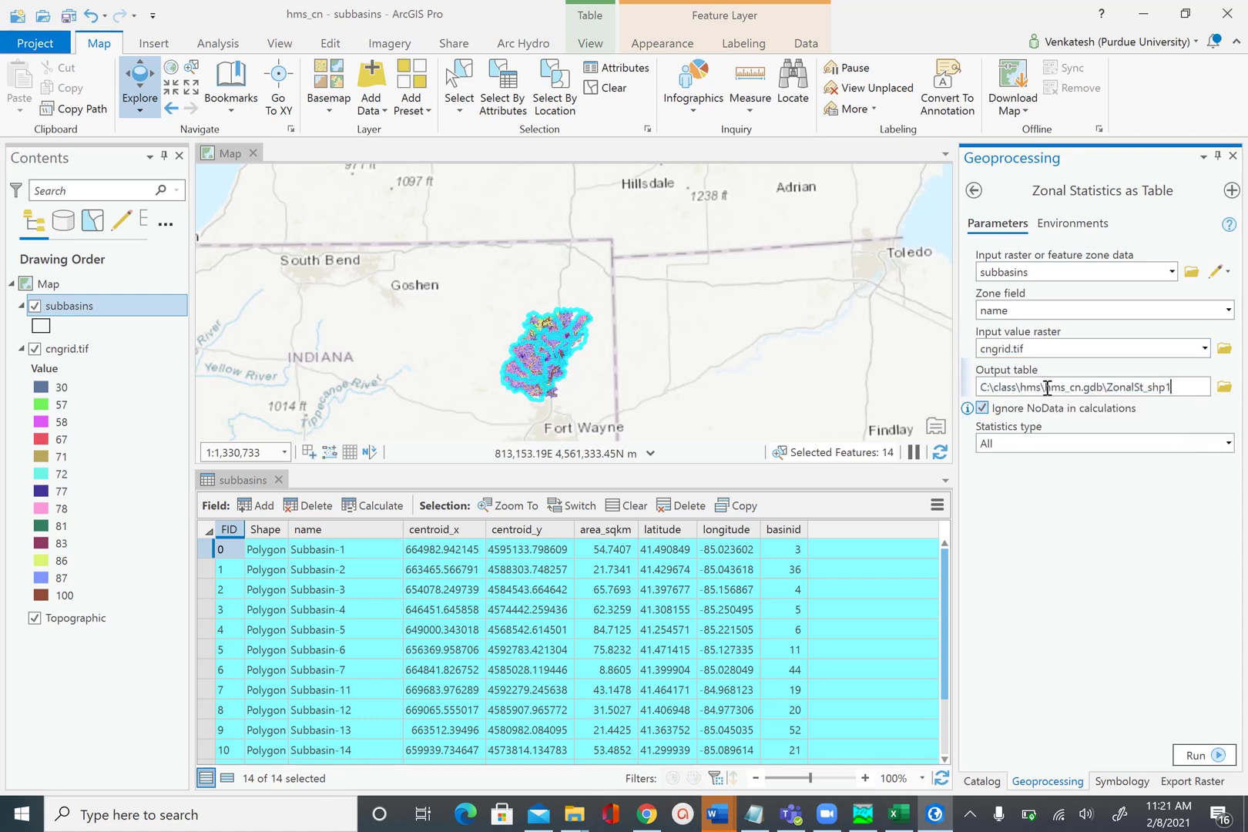
pyautogui.moveTo(1046, 385); pyautogui.dragTo(1192, 400)
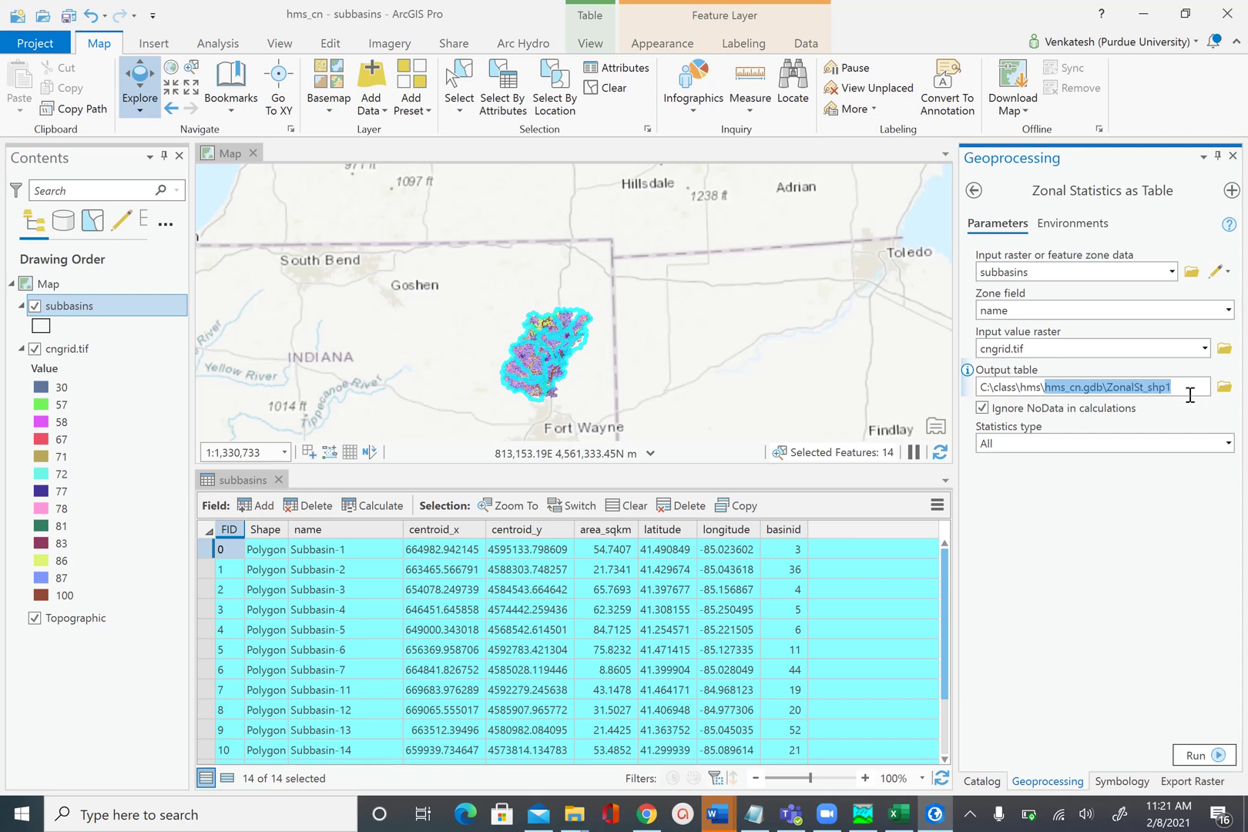
pyautogui.write('class\\hms\\c')
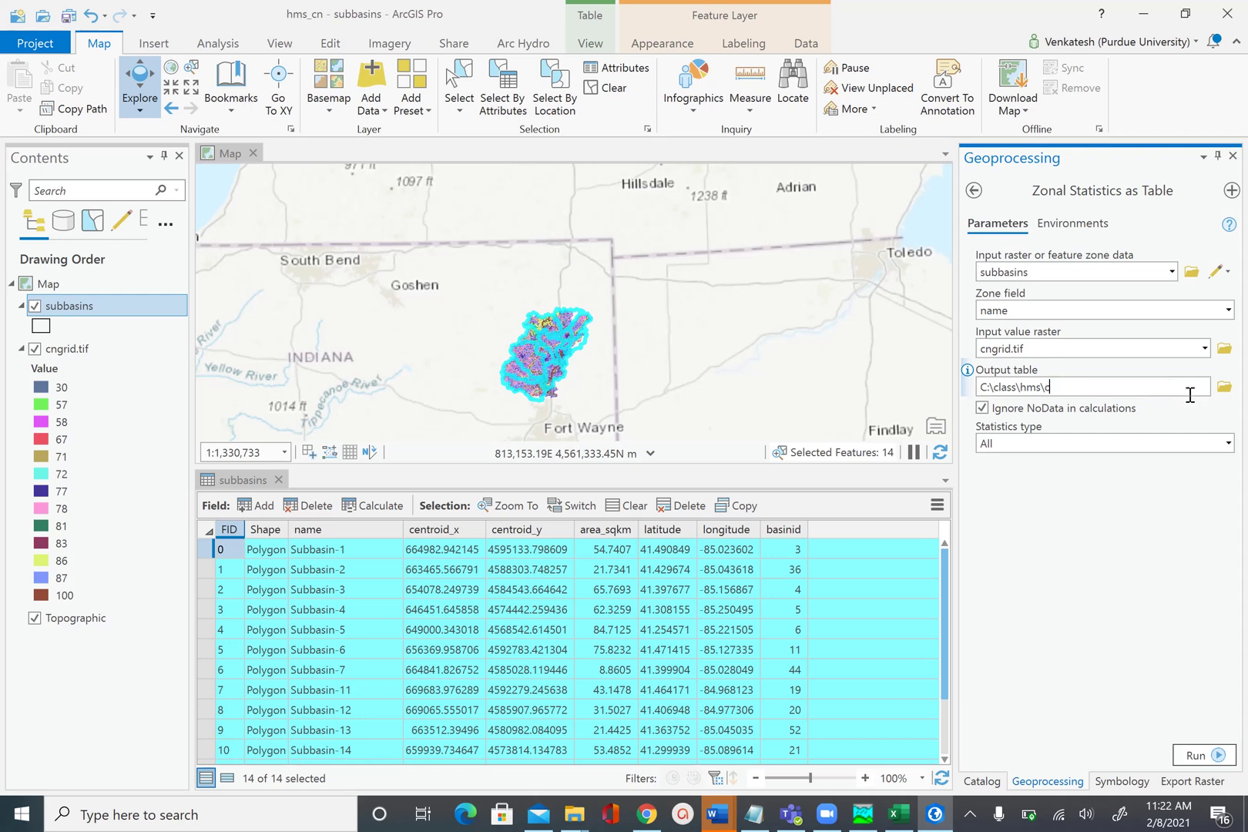
pyautogui.write('nvalue.dbf')
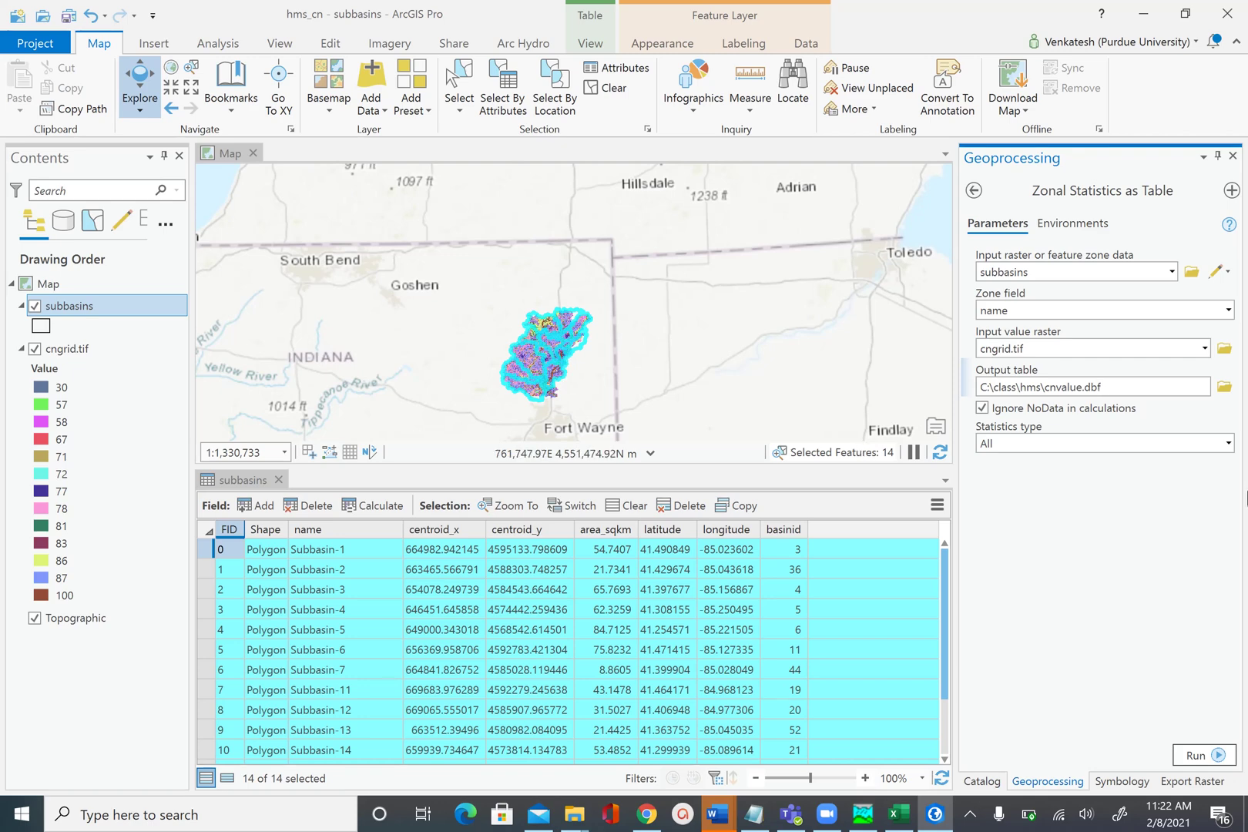
# Set the statistics type to Mean, run Zonal Statistics as Table and dismiss the run details.
pyautogui.click(1228, 444)
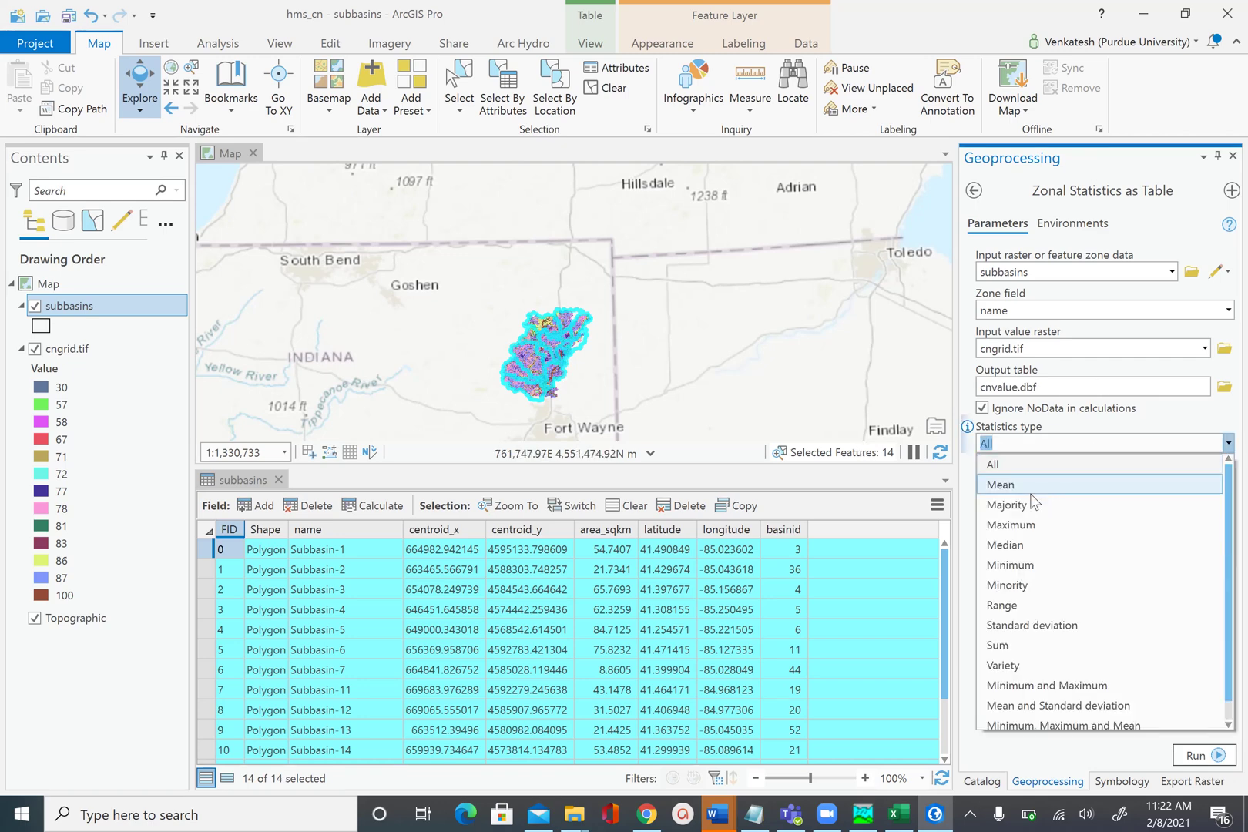
pyautogui.click(1032, 493)
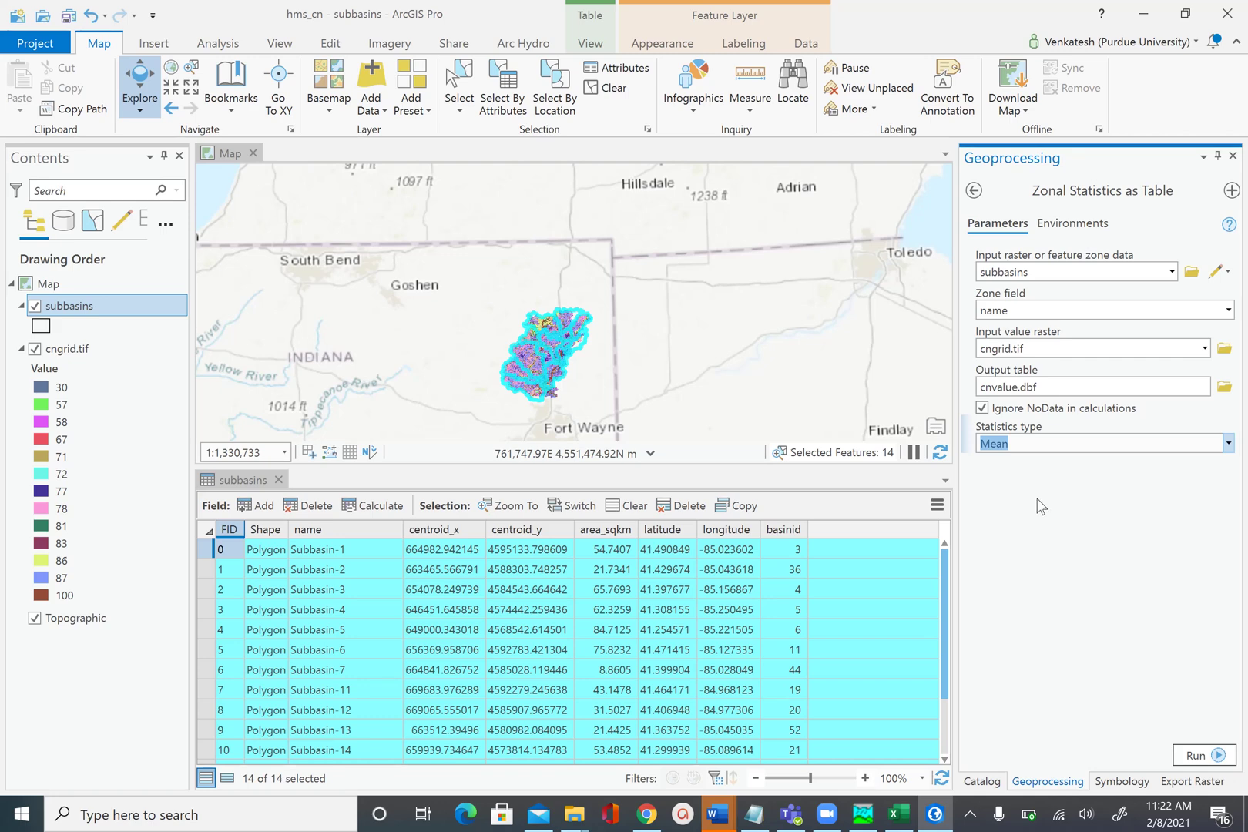
pyautogui.click(1196, 757)
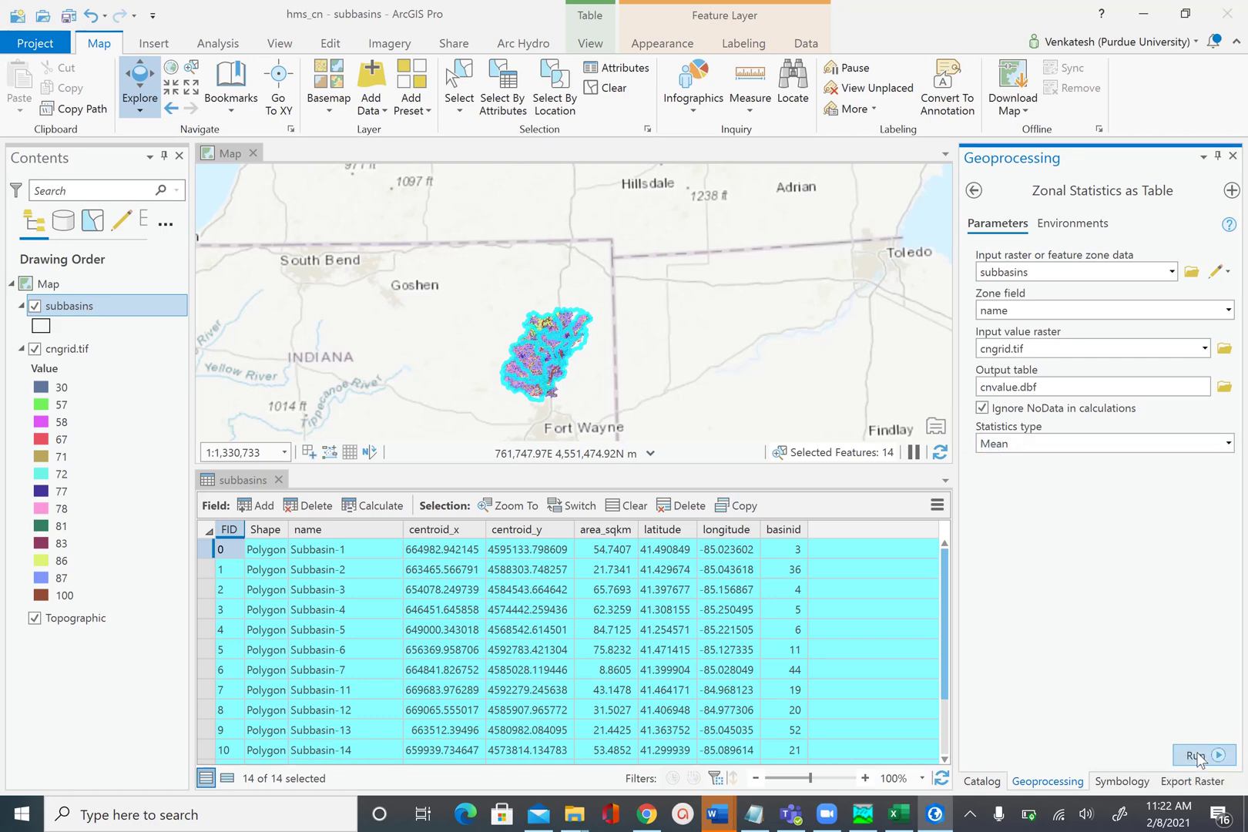
pyautogui.moveTo(1200, 759)
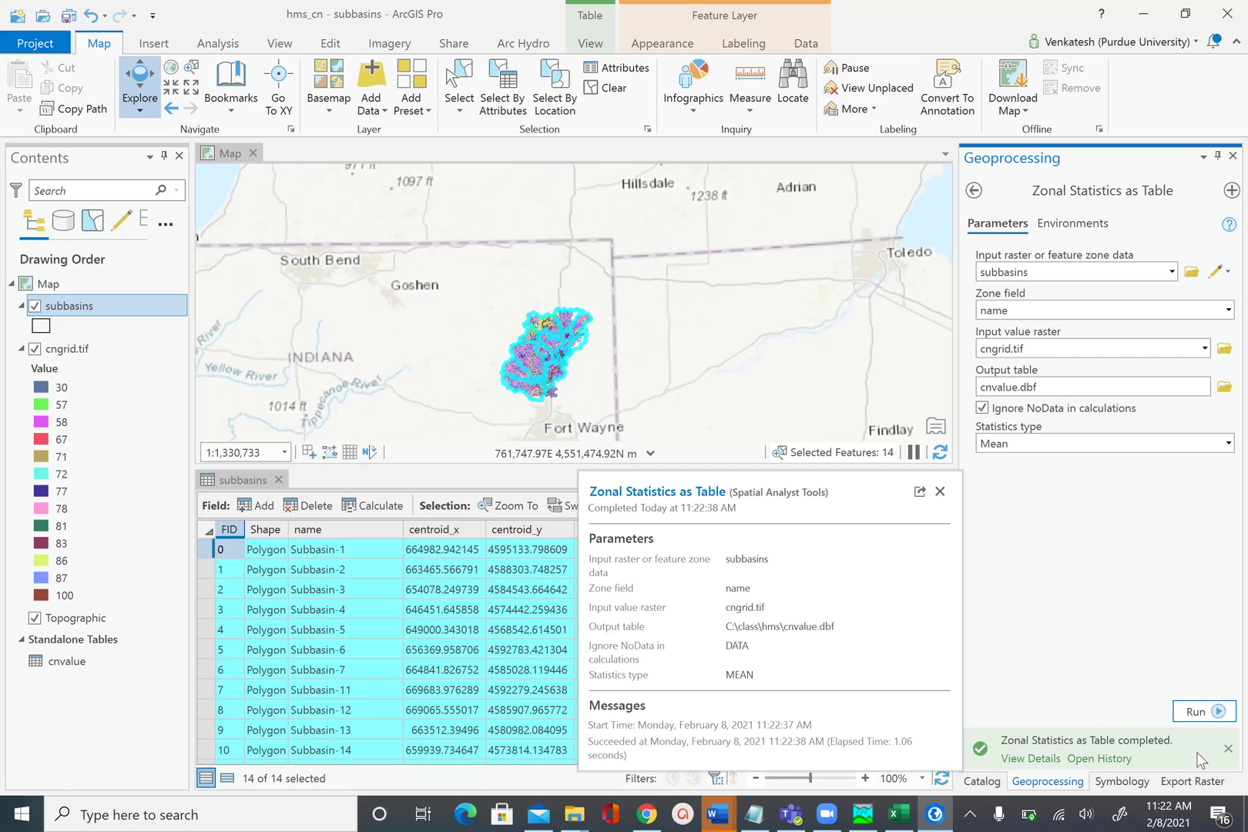
pyautogui.click(940, 491)
# Open the cnvalue standalone table and examine the subbasin names and their MEAN curve number values.
pyautogui.click(65, 663)
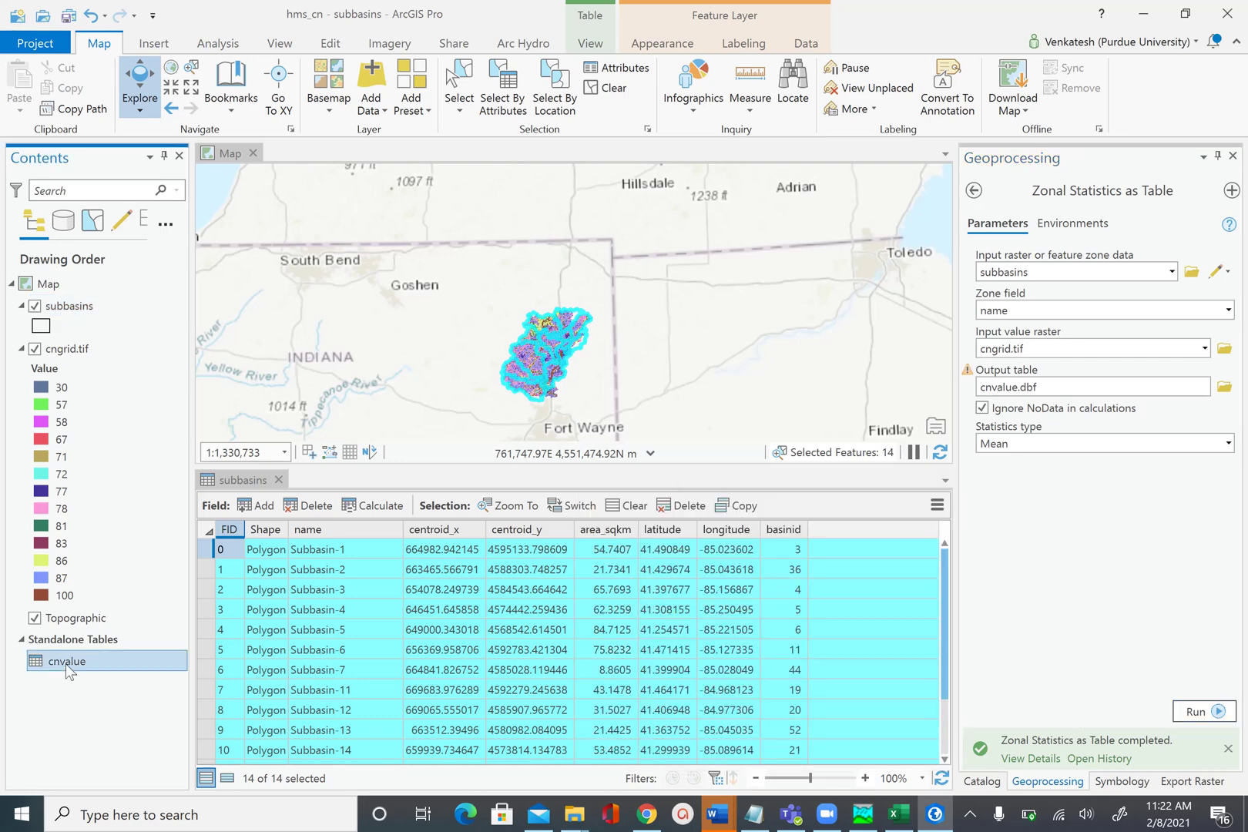
pyautogui.rightClick(66, 664)
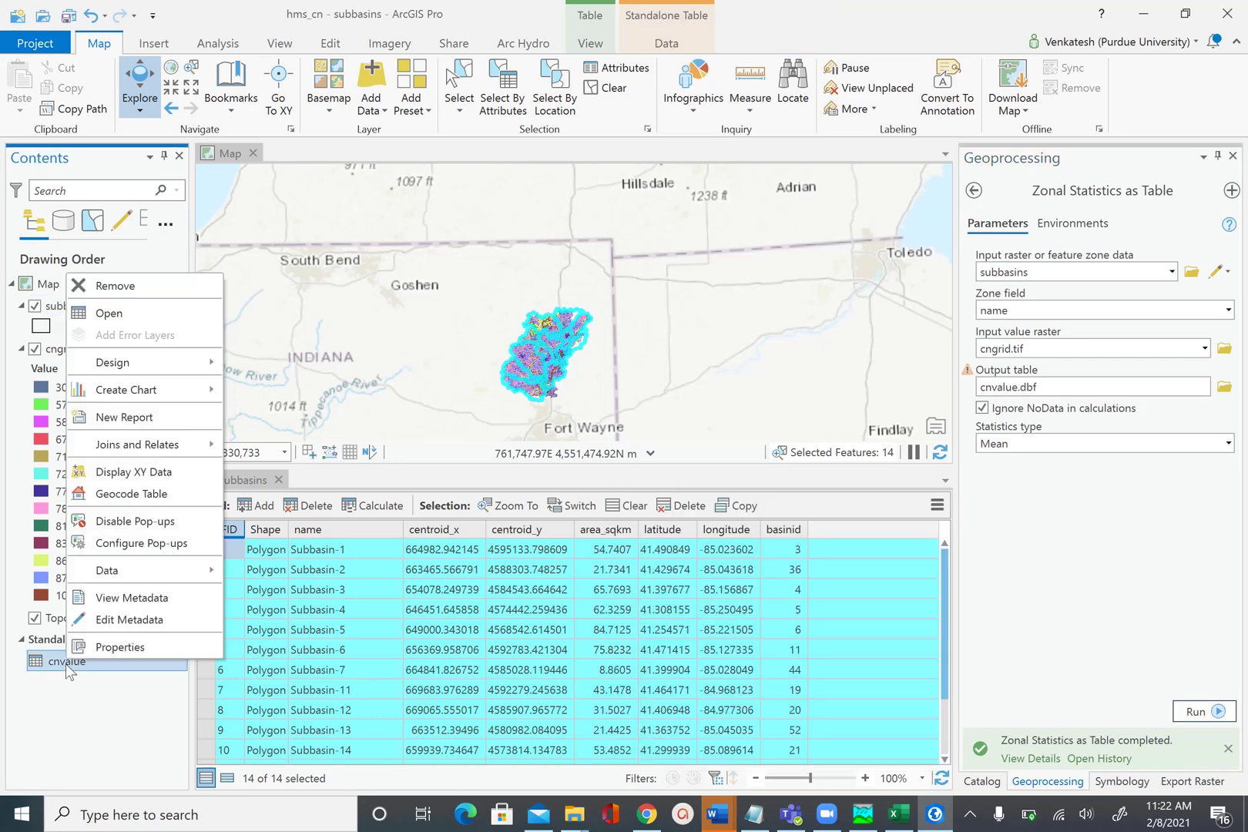
pyautogui.click(109, 313)
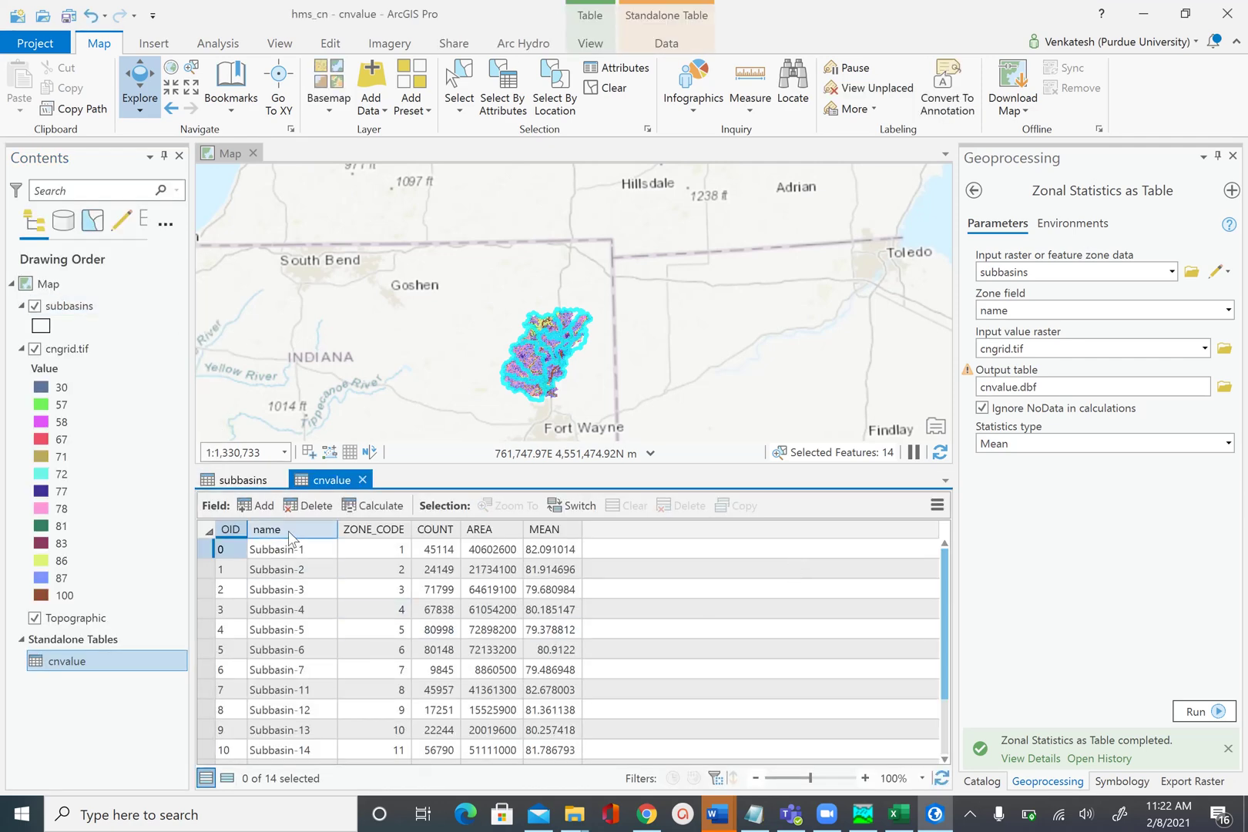
pyautogui.click(288, 530)
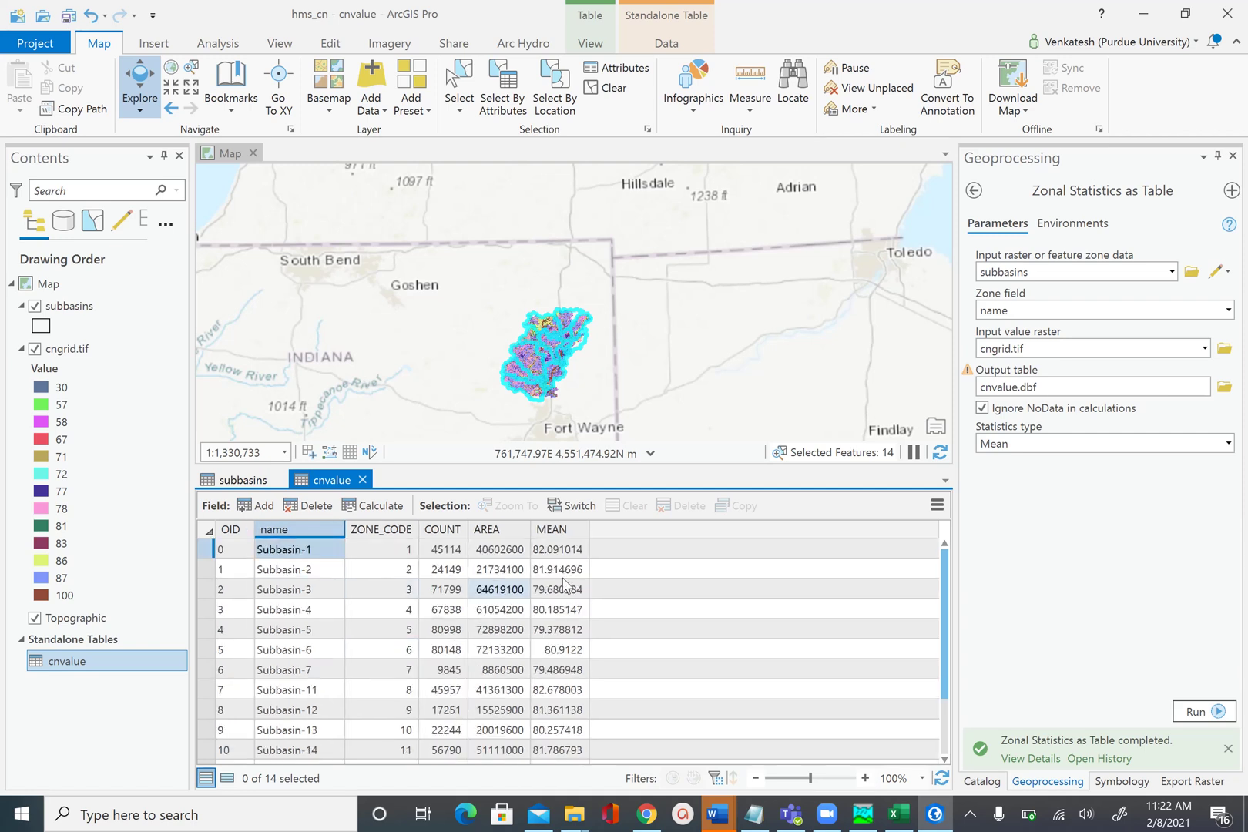
pyautogui.click(570, 548)
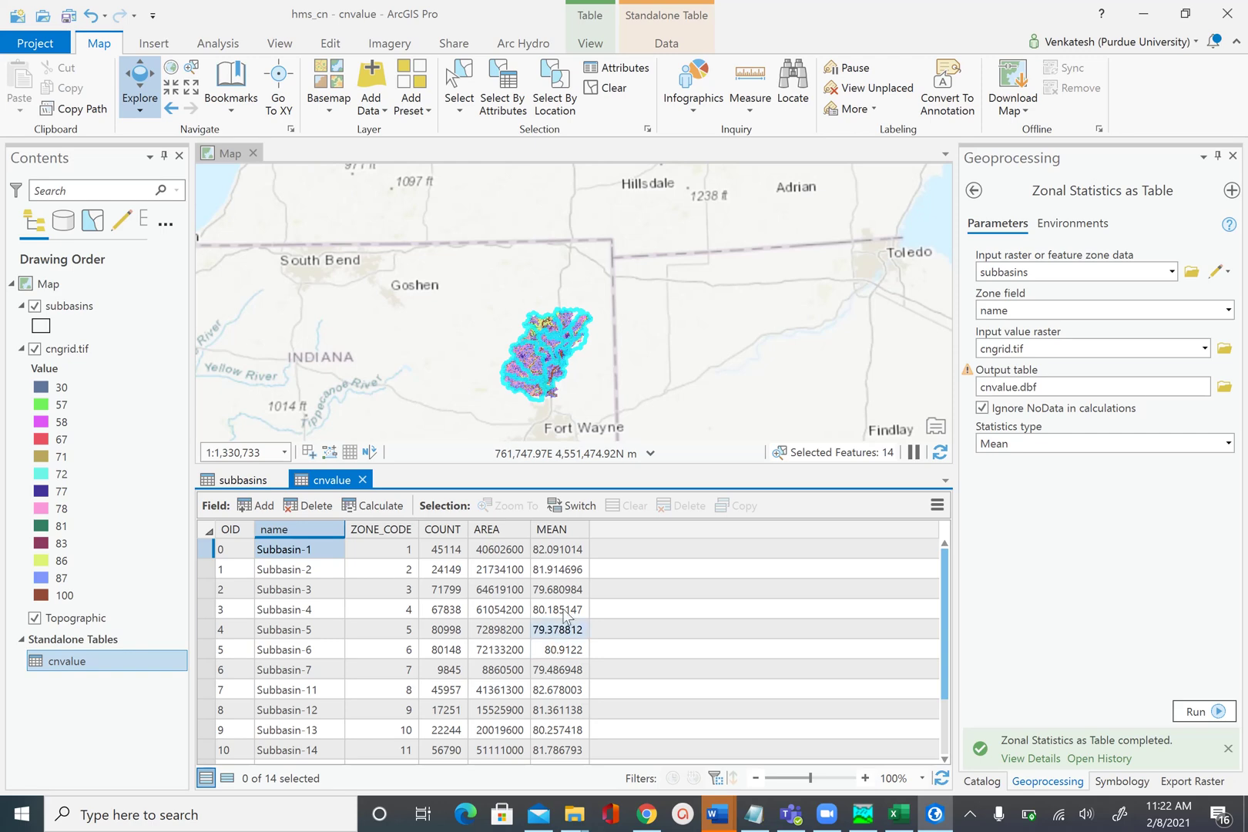
pyautogui.scroll(-4, 563, 614)
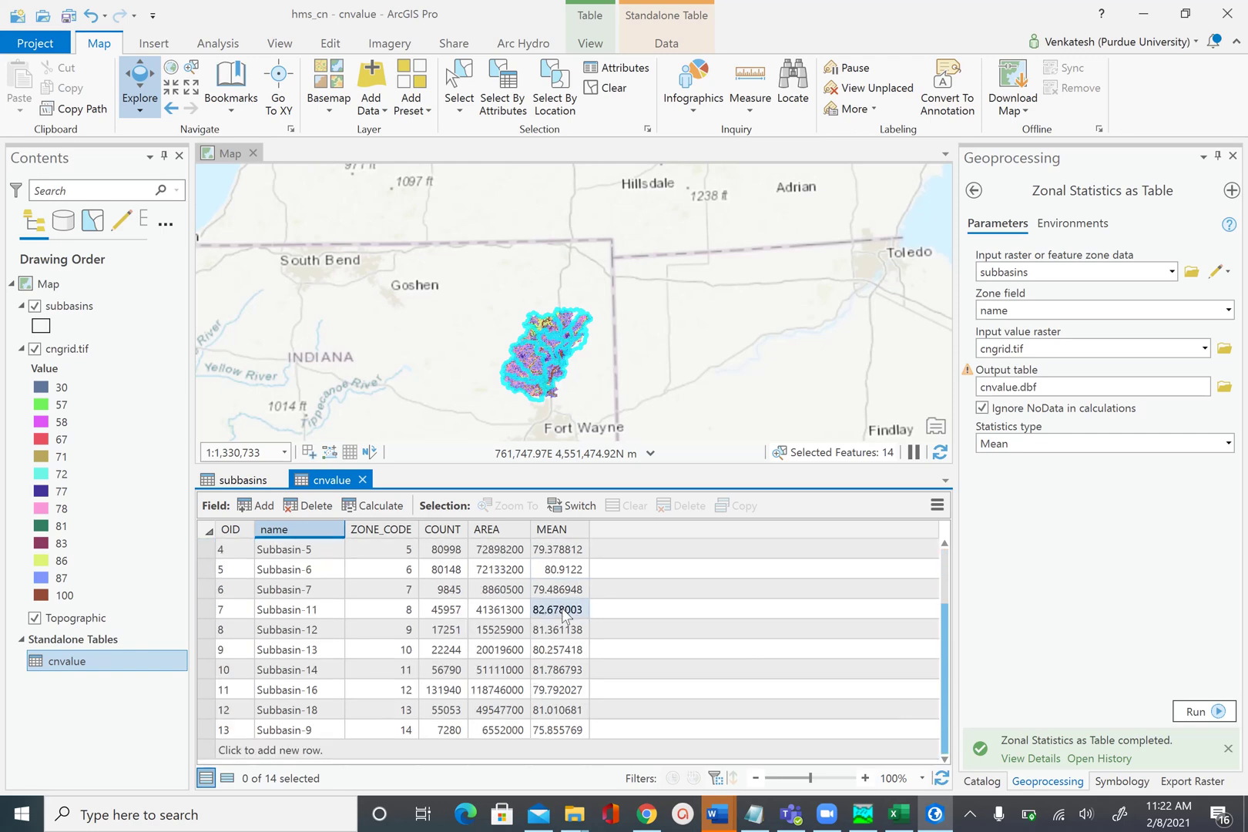
pyautogui.scroll(4, 563, 614)
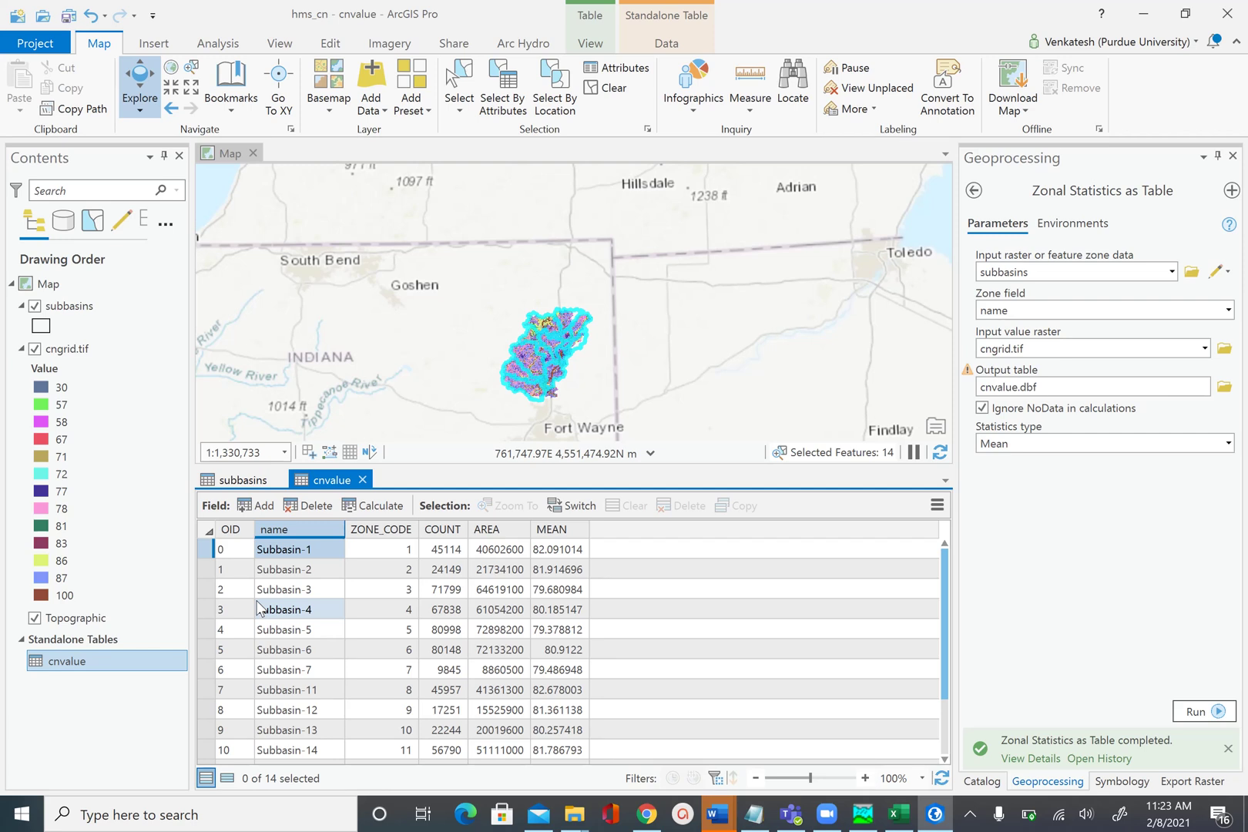
pyautogui.doubleClick(557, 553)
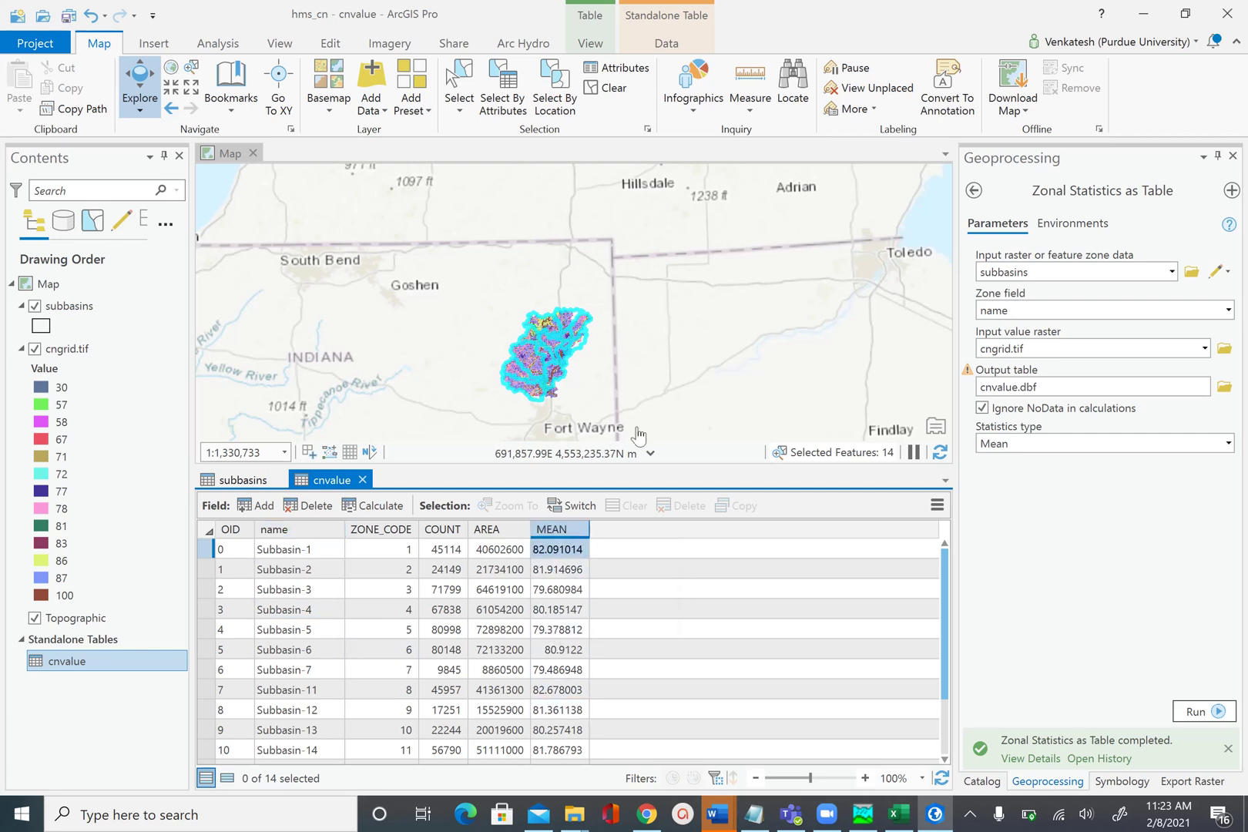
pyautogui.click(562, 556)
pyautogui.click(561, 556)
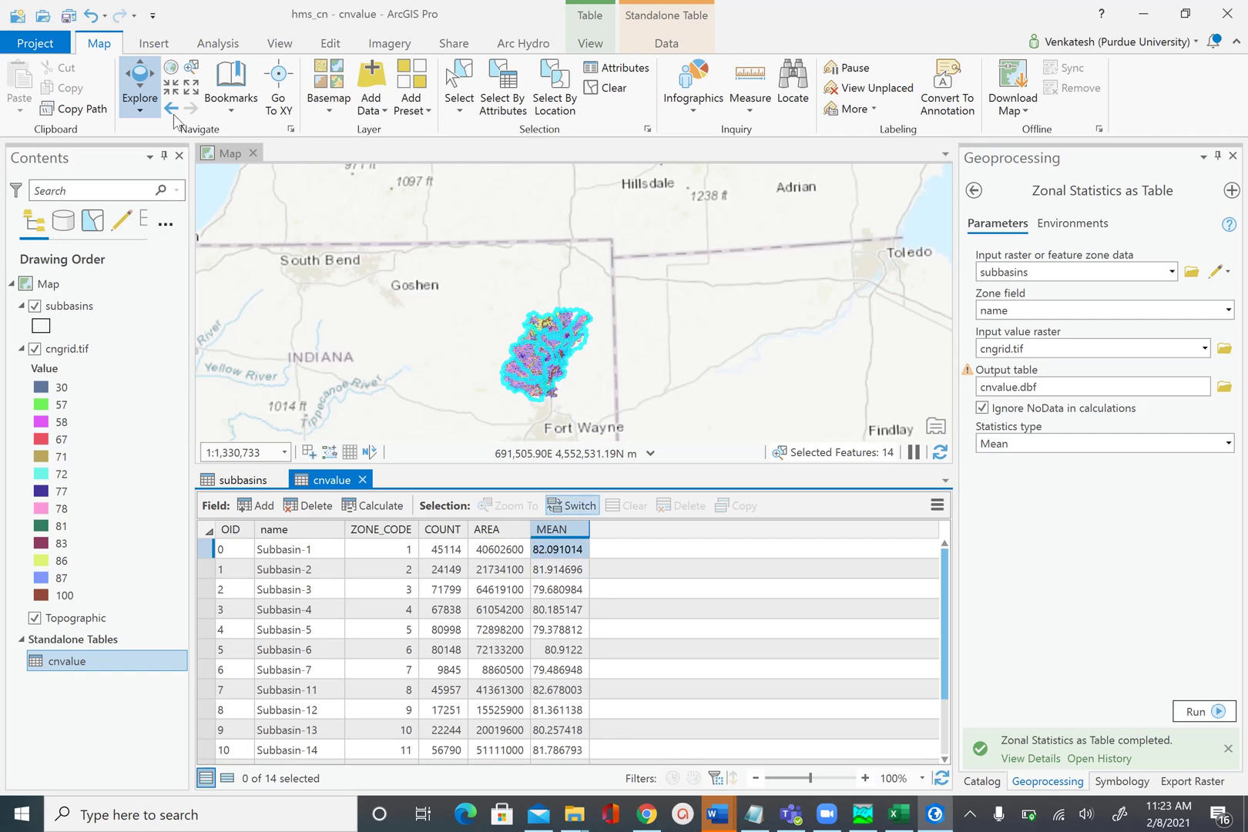
# Save the ArcGIS Pro project and switch to Excel with a blank workbook in a maximized window.
pyautogui.click(68, 16)
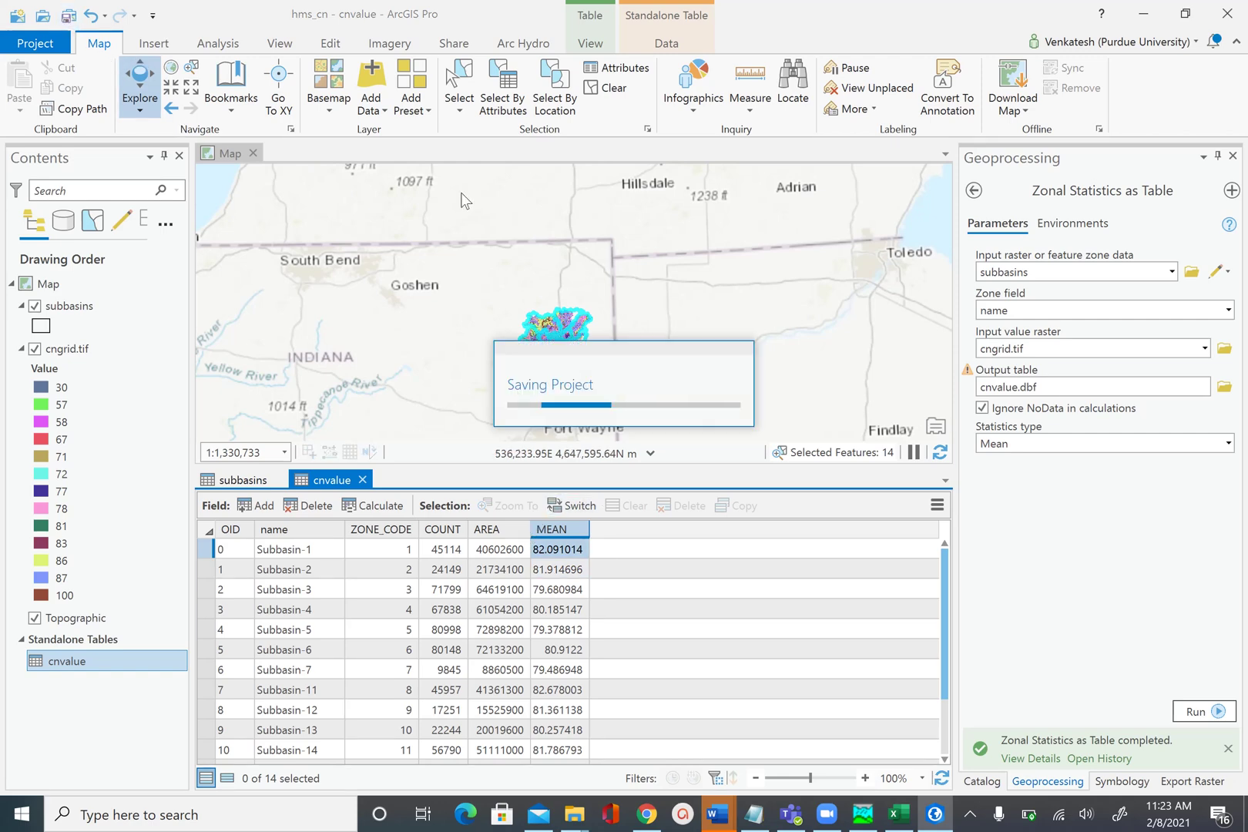
pyautogui.click(1143, 13)
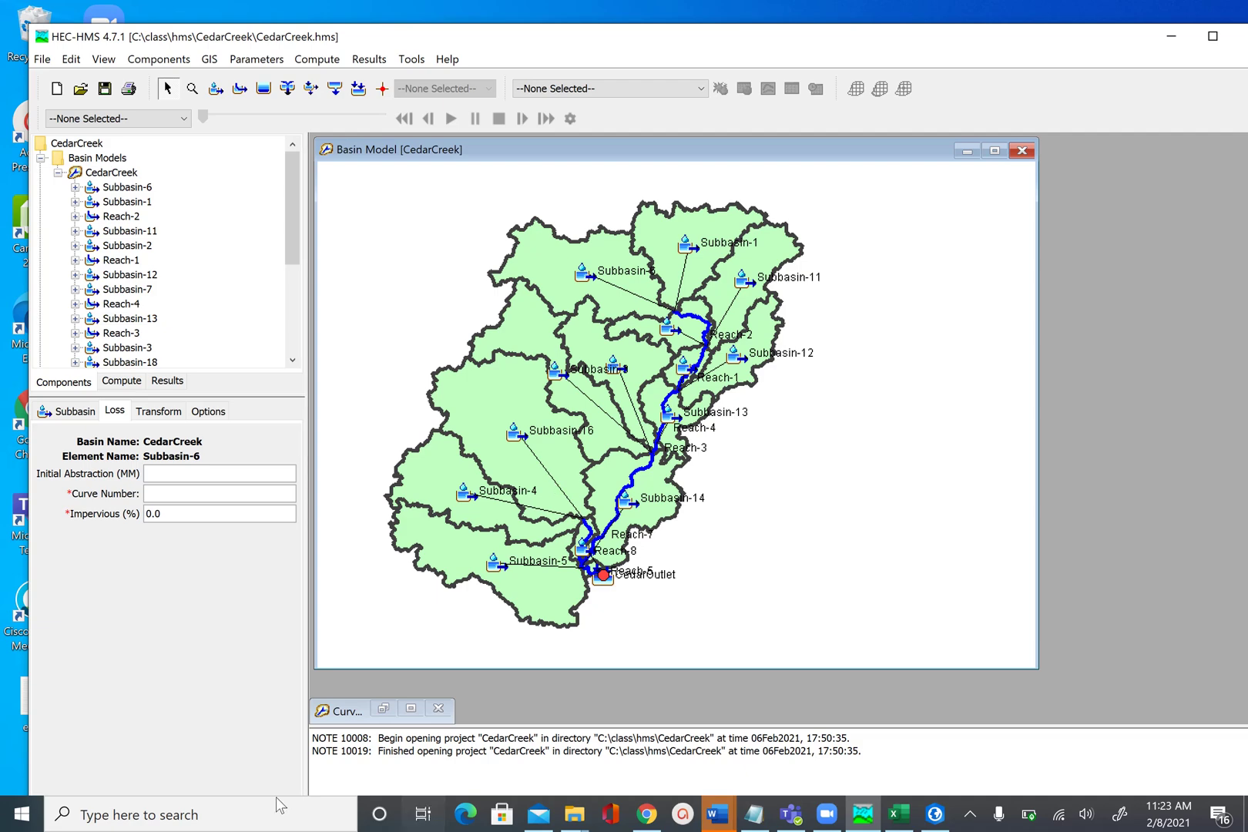
pyautogui.click(215, 816)
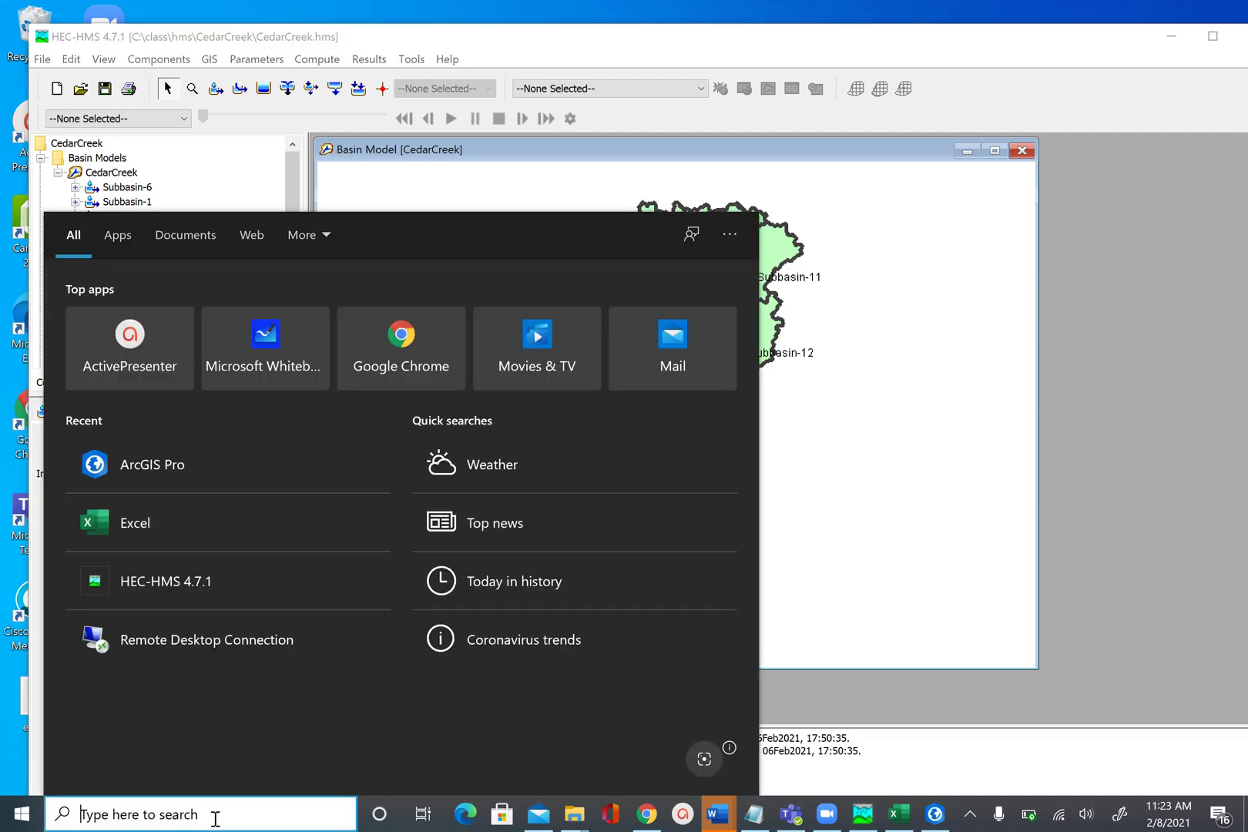
pyautogui.write('excel')
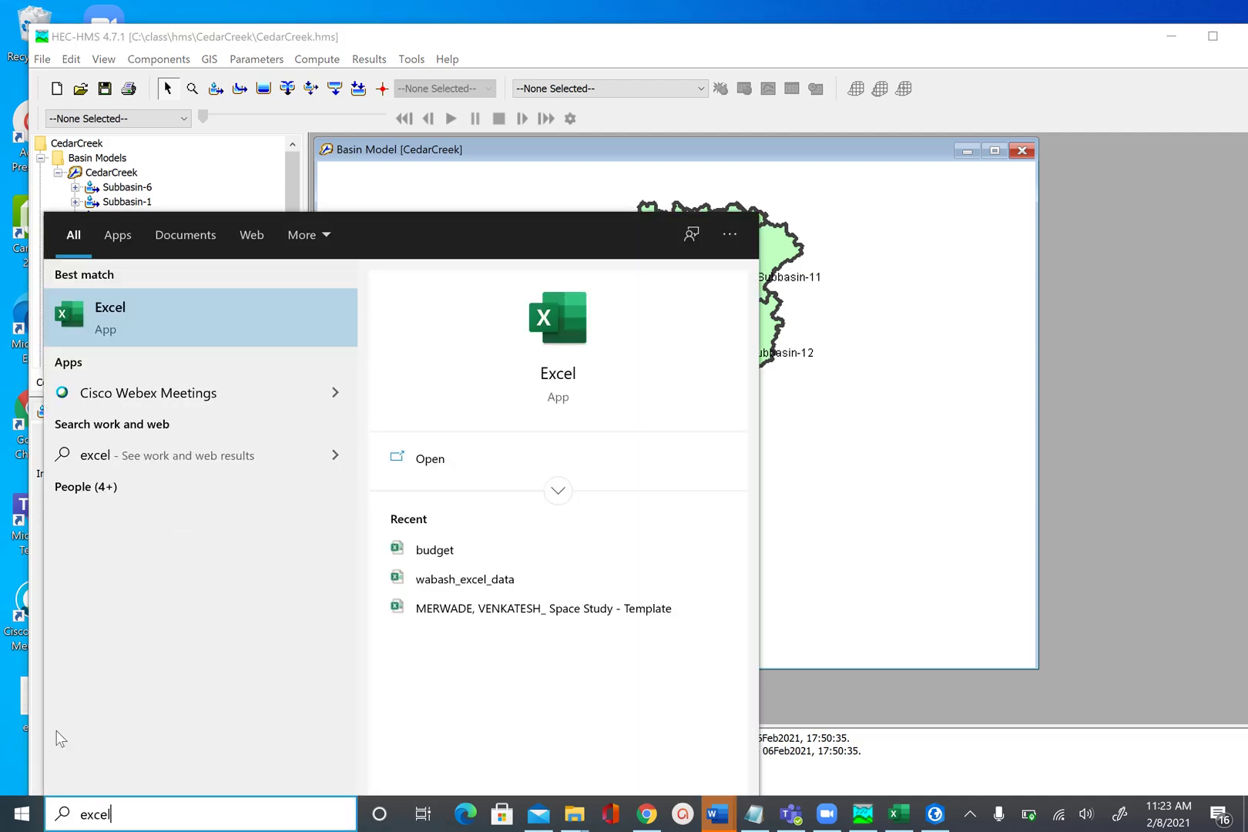
pyautogui.click(157, 313)
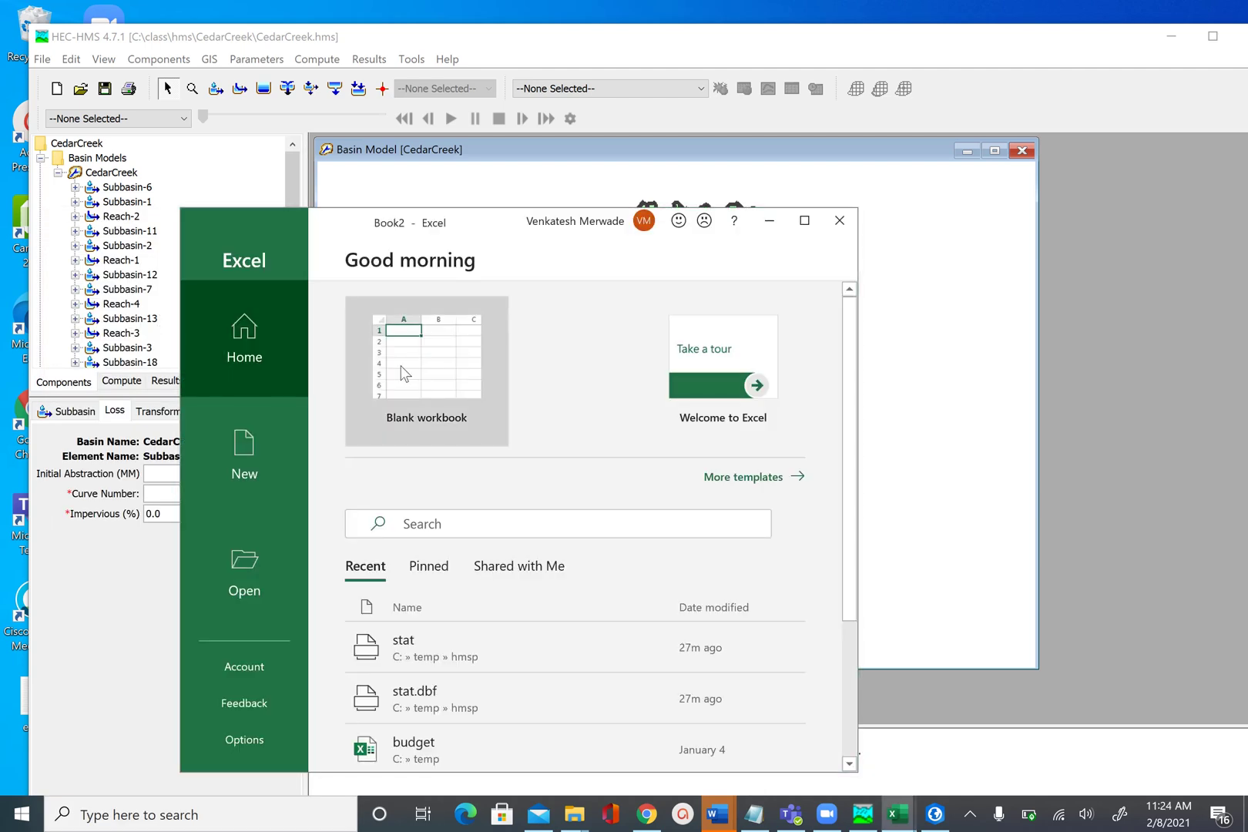
pyautogui.click(403, 371)
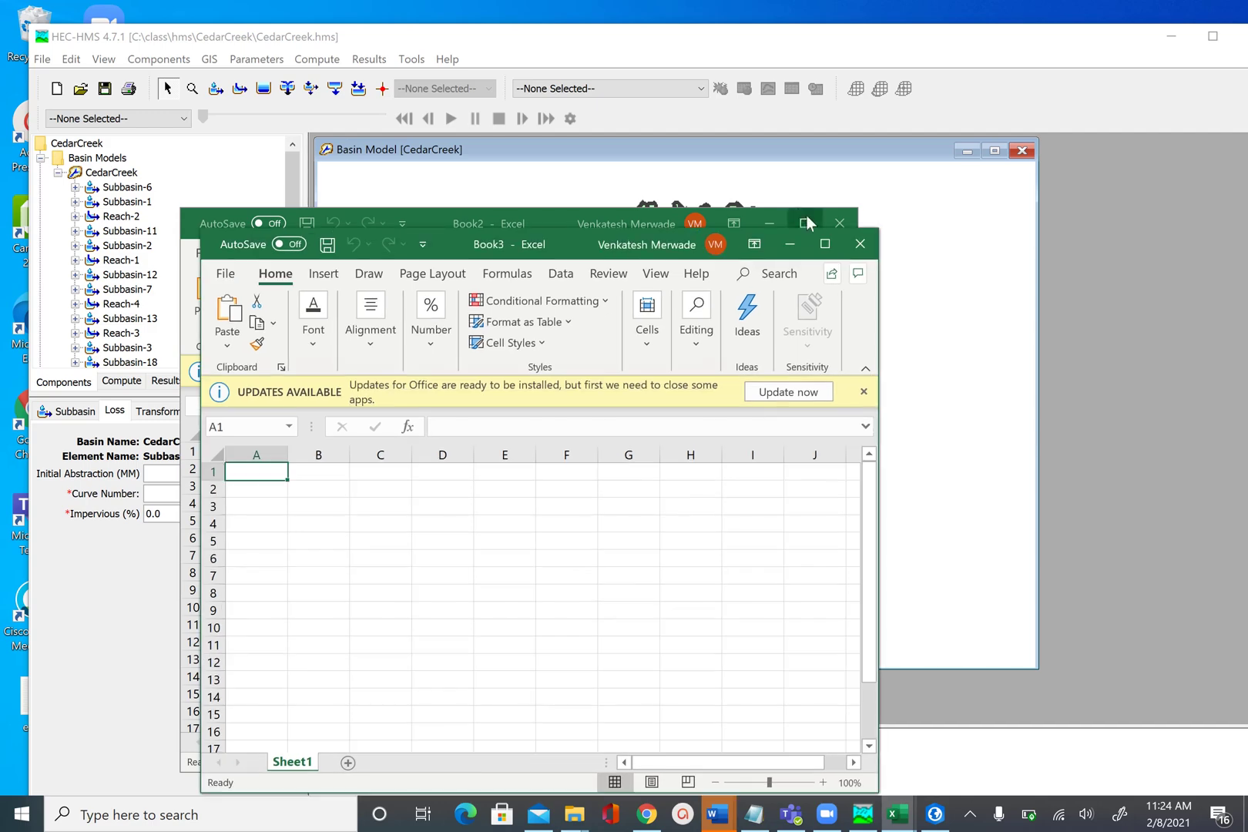
pyautogui.click(789, 244)
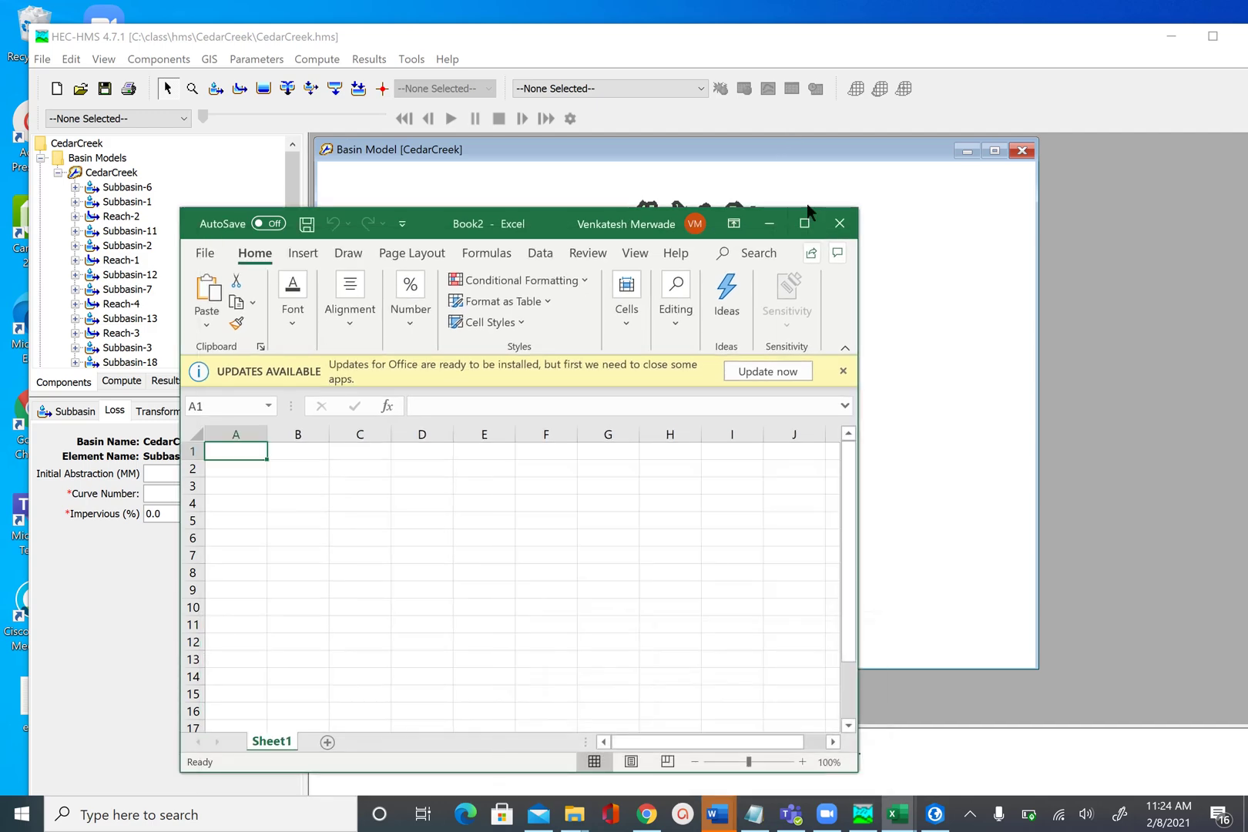
pyautogui.click(805, 223)
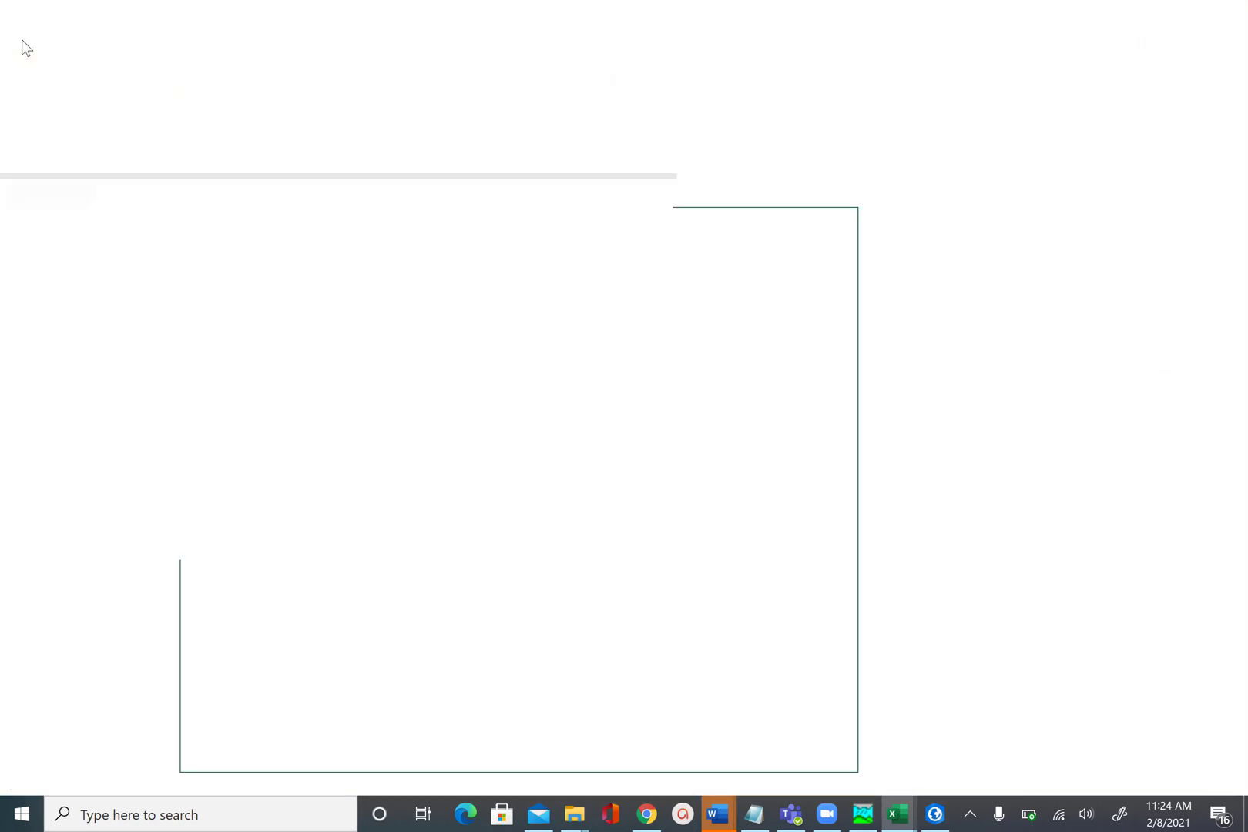
# Open the cnvalue.dbf table from the C:\class\hms folder, with the DBF file chosen rather than the XML document.
pyautogui.click(22, 39)
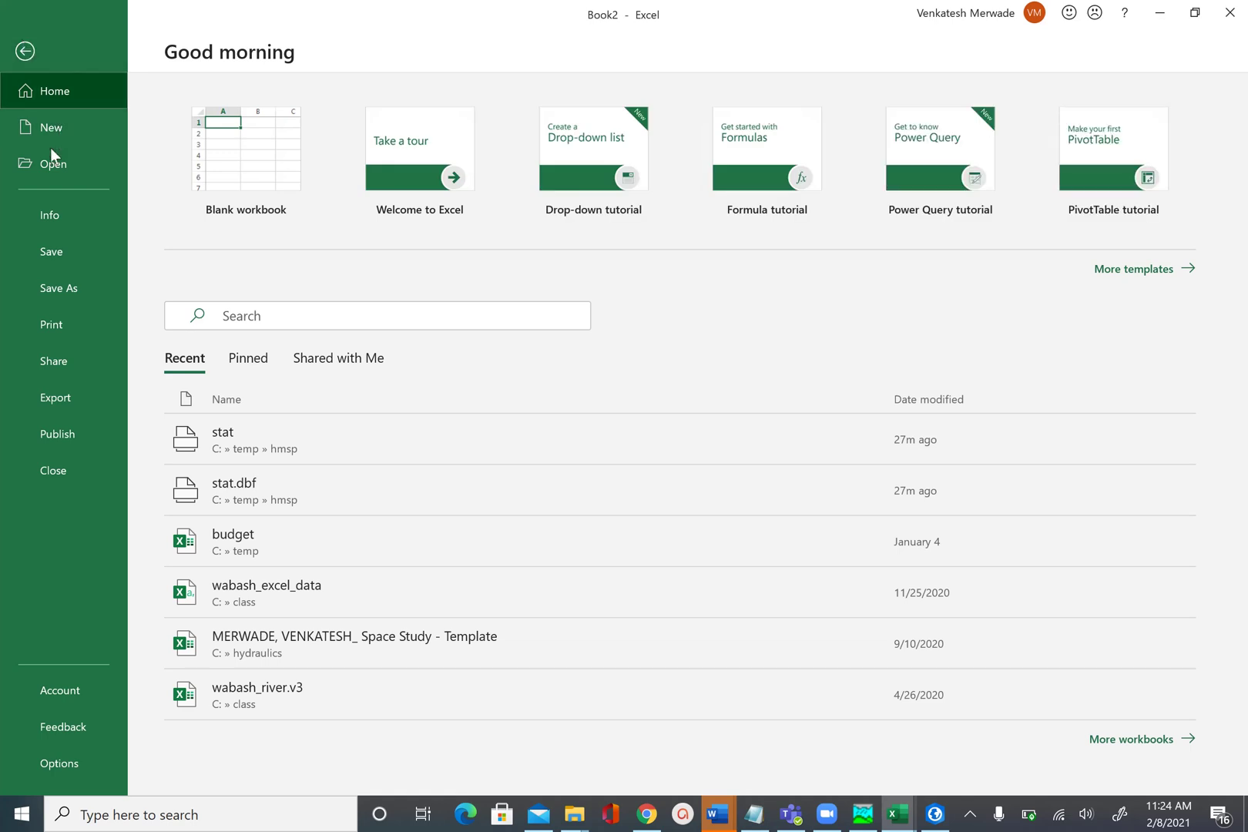
pyautogui.click(53, 165)
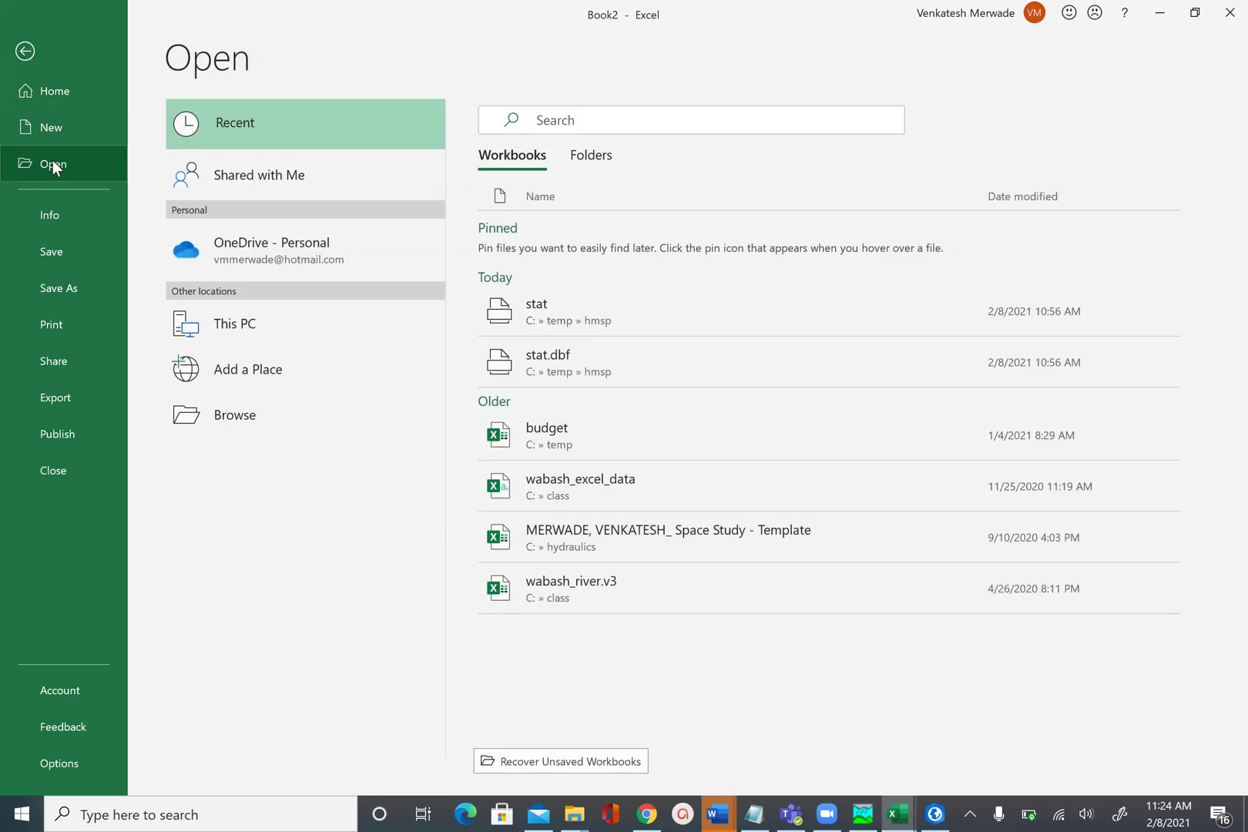
pyautogui.click(255, 417)
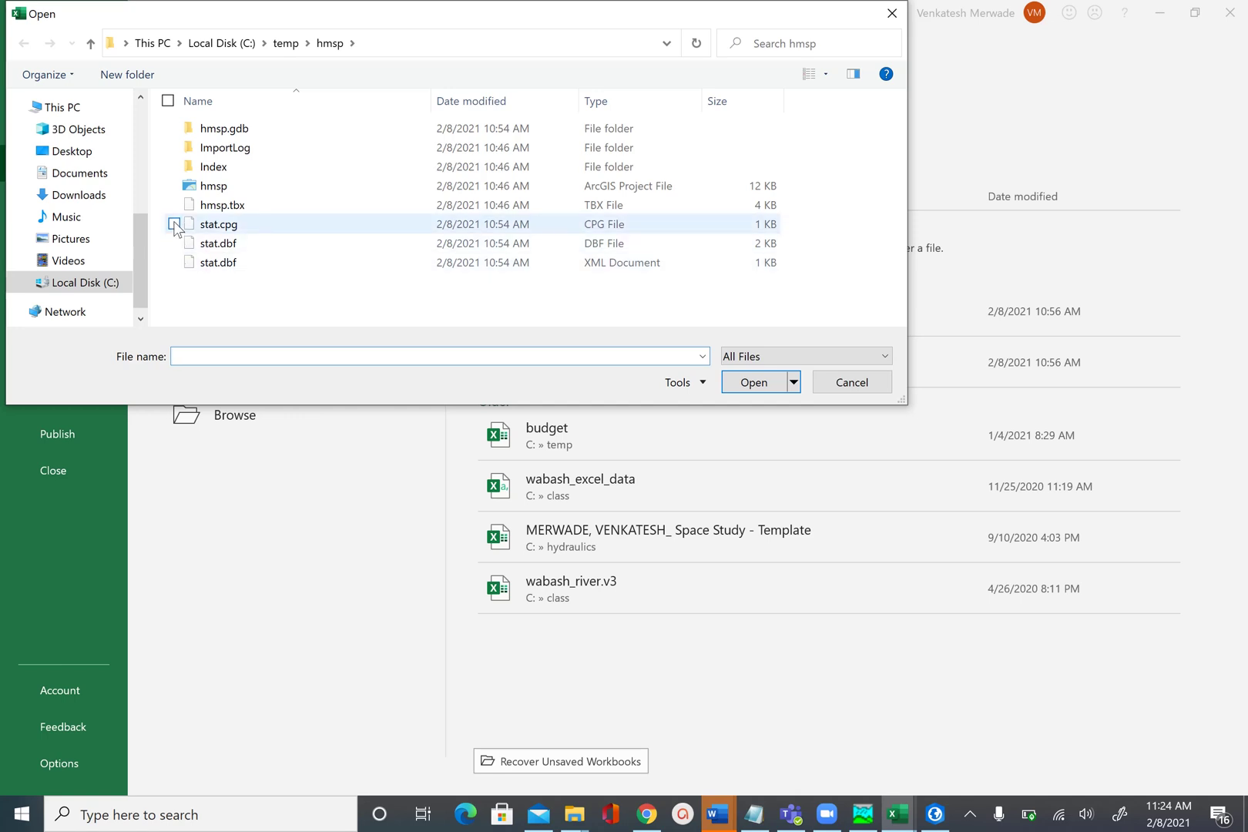
pyautogui.click(285, 44)
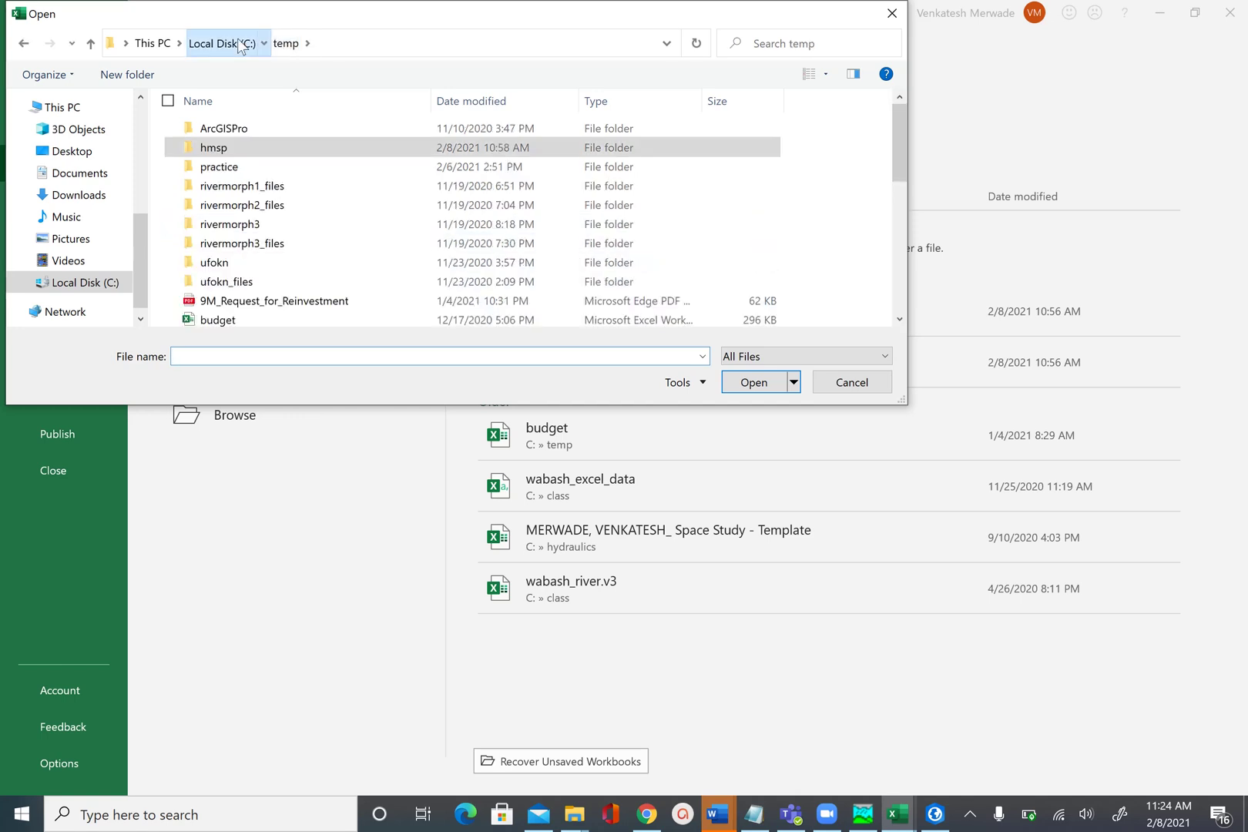
pyautogui.click(238, 44)
pyautogui.doubleClick(225, 149)
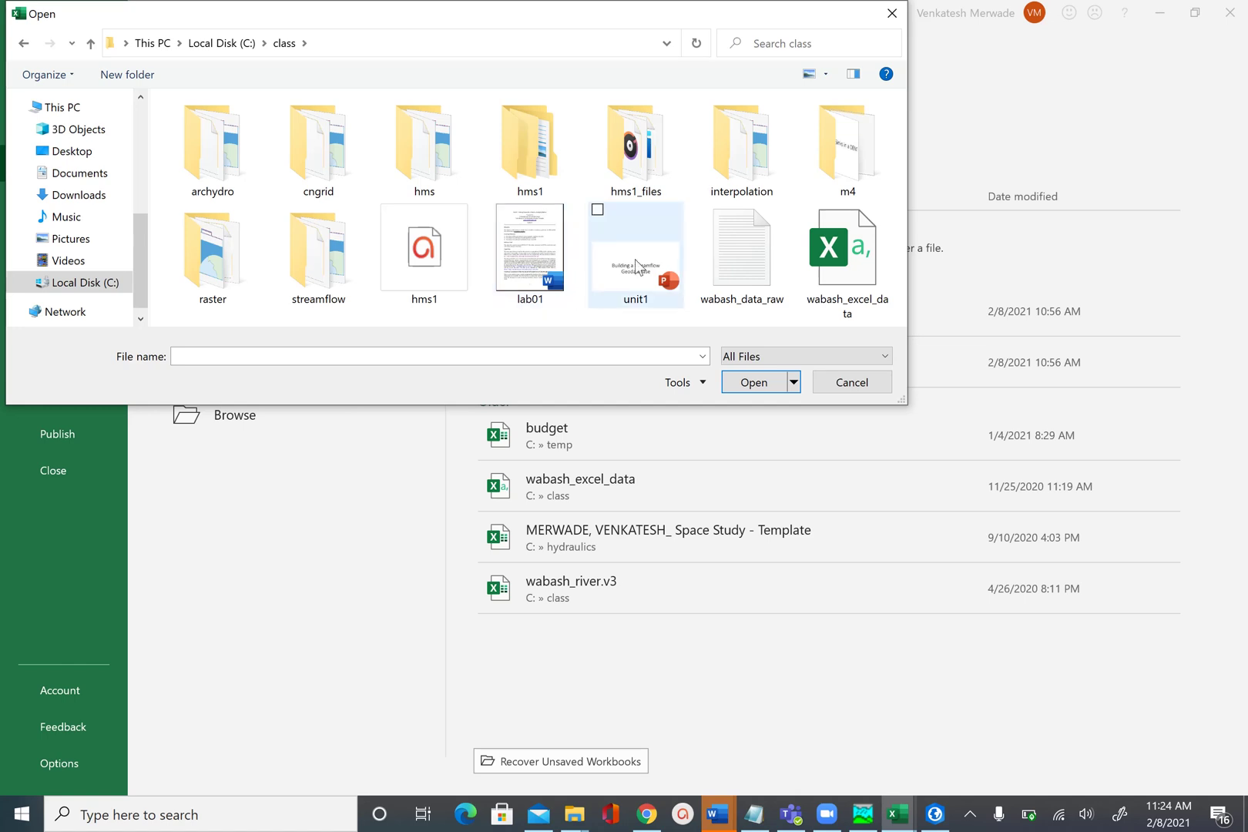
pyautogui.doubleClick(452, 158)
pyautogui.scroll(-5, 377, 209)
pyautogui.scroll(-2, 377, 210)
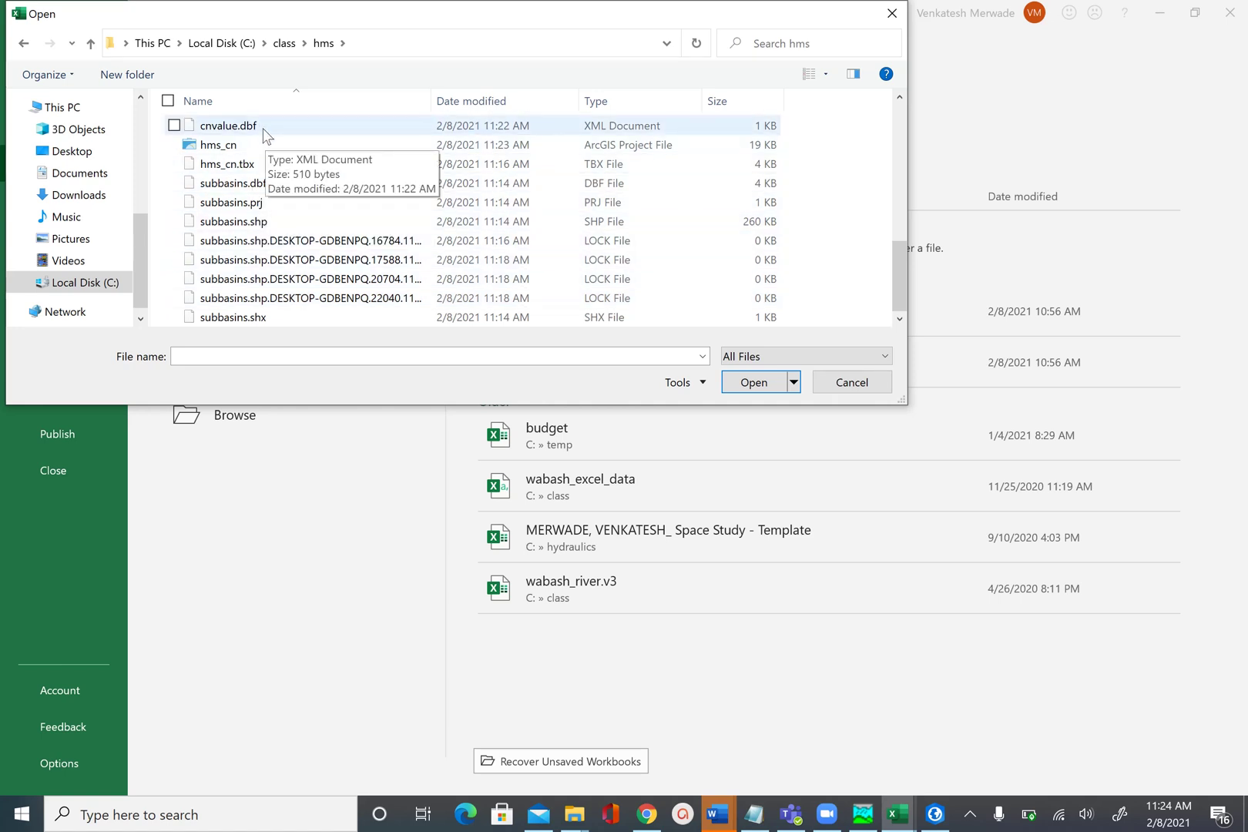
pyautogui.moveTo(899, 282); pyautogui.dragTo(900, 264)
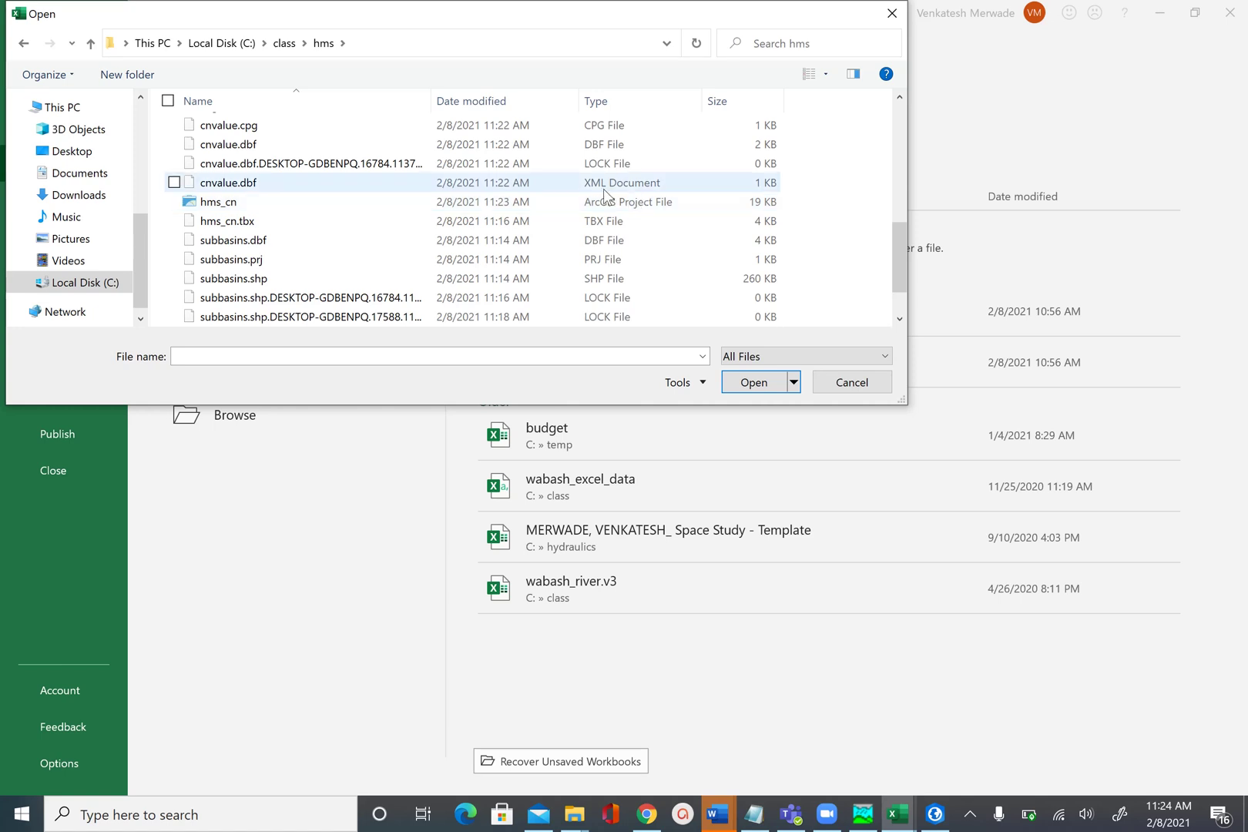
pyautogui.click(260, 145)
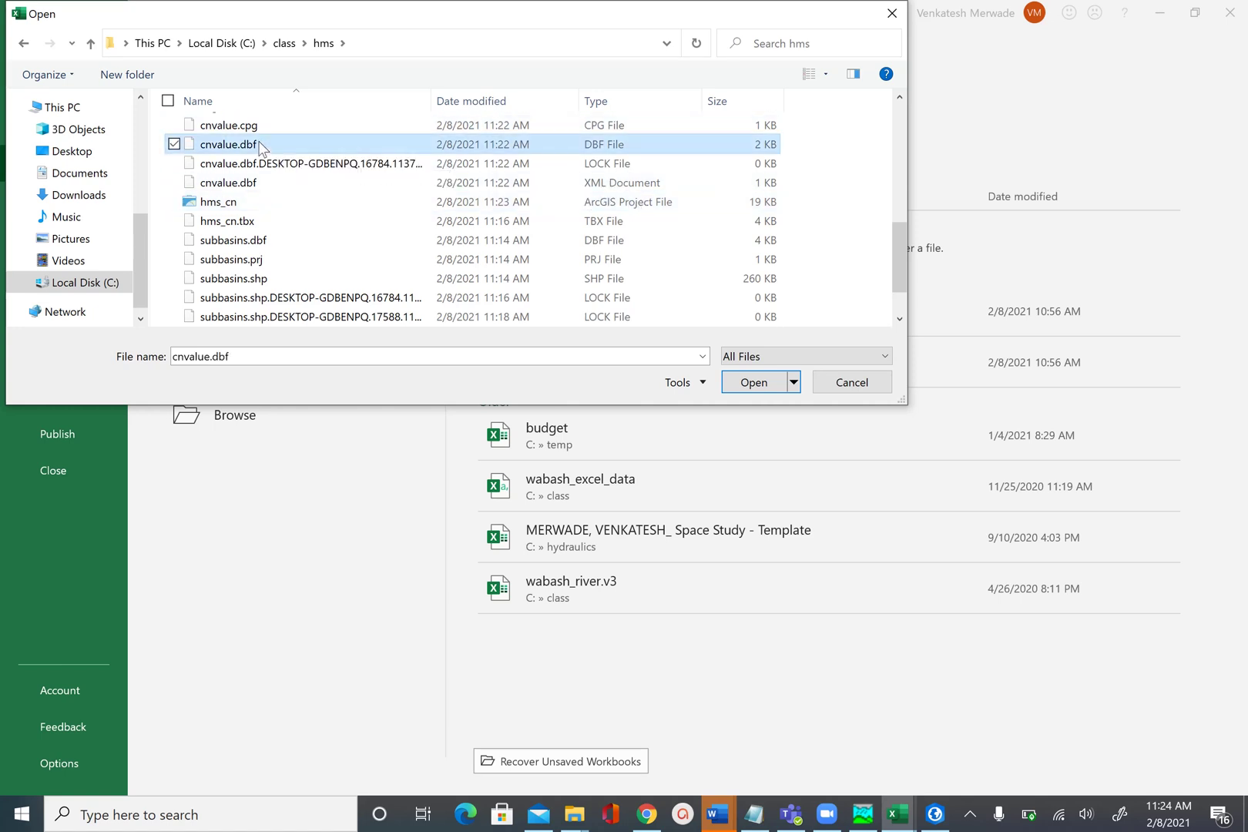
pyautogui.click(752, 382)
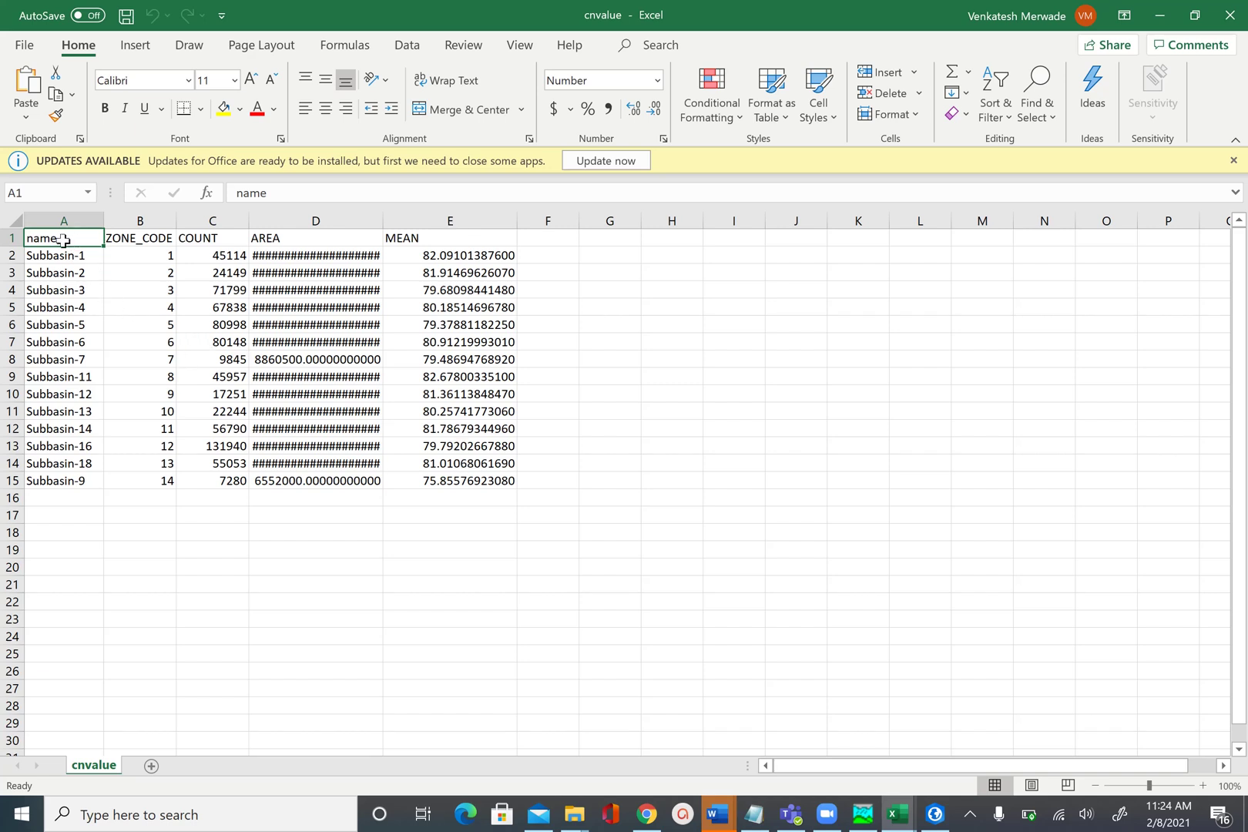
# Sort the whole table, including its header row, by the name column on cell values from A to Z.
pyautogui.moveTo(63, 240); pyautogui.dragTo(507, 479)
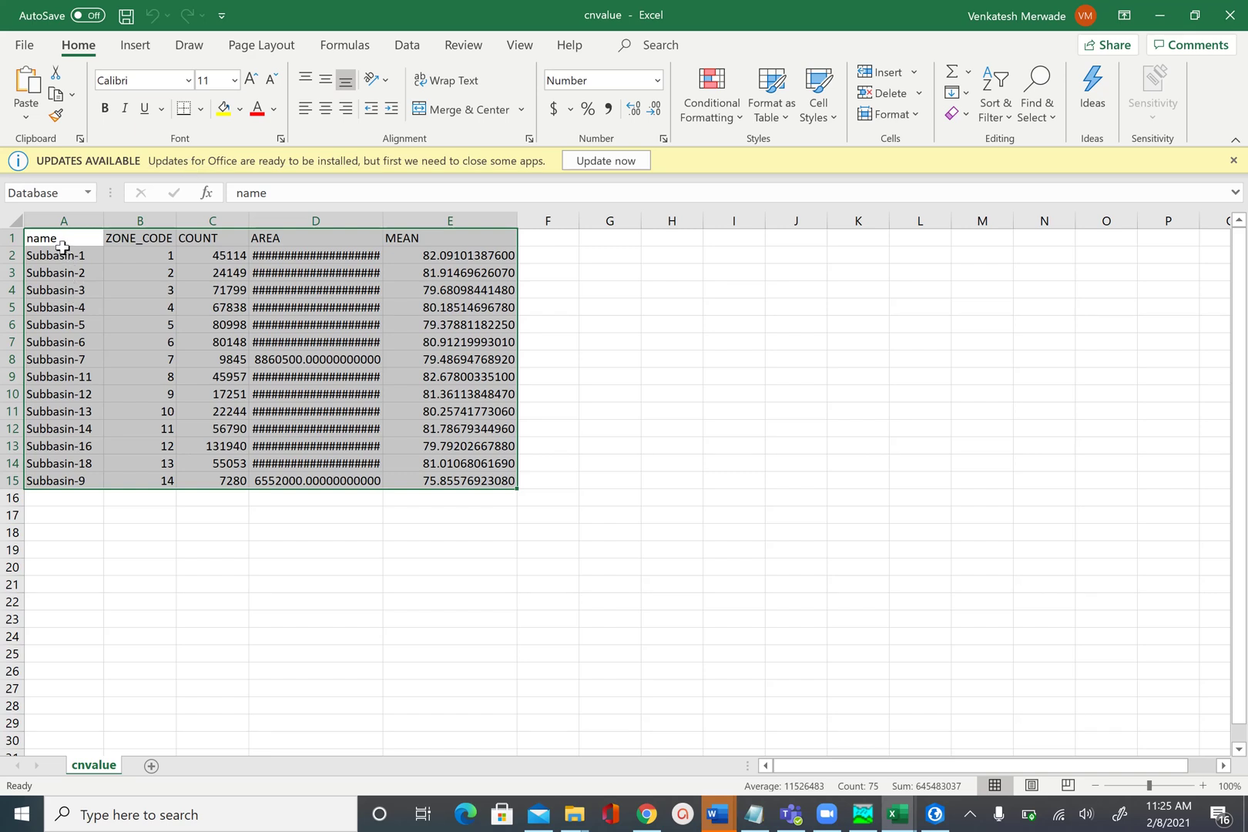
pyautogui.click(408, 47)
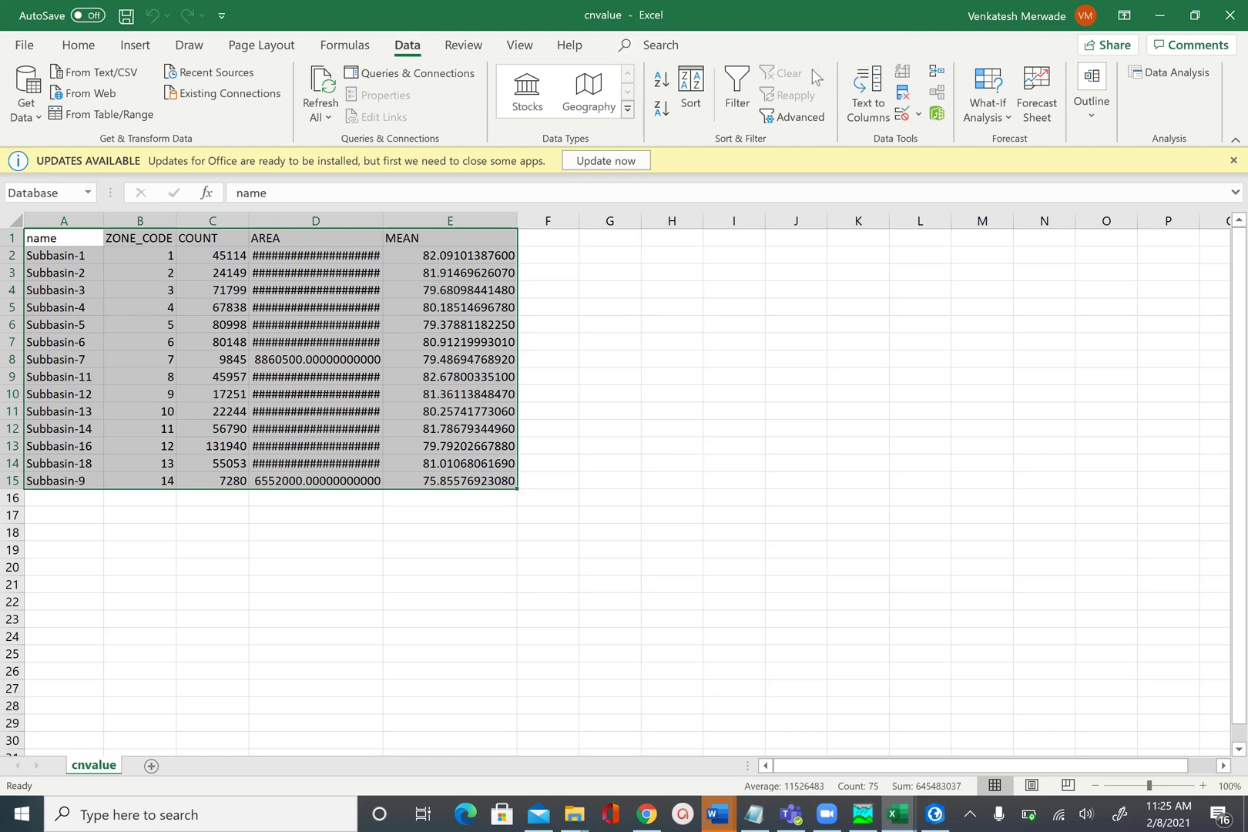
pyautogui.click(685, 86)
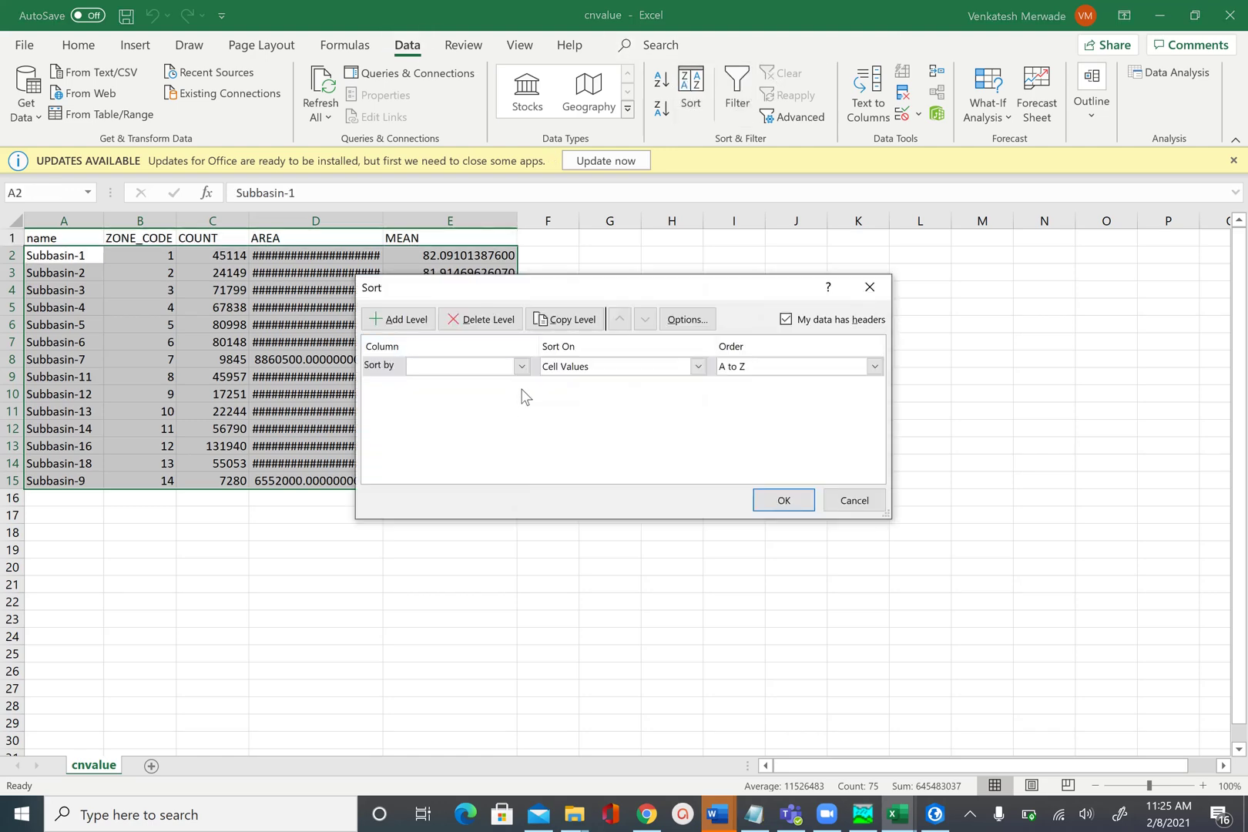
pyautogui.click(521, 366)
pyautogui.click(456, 384)
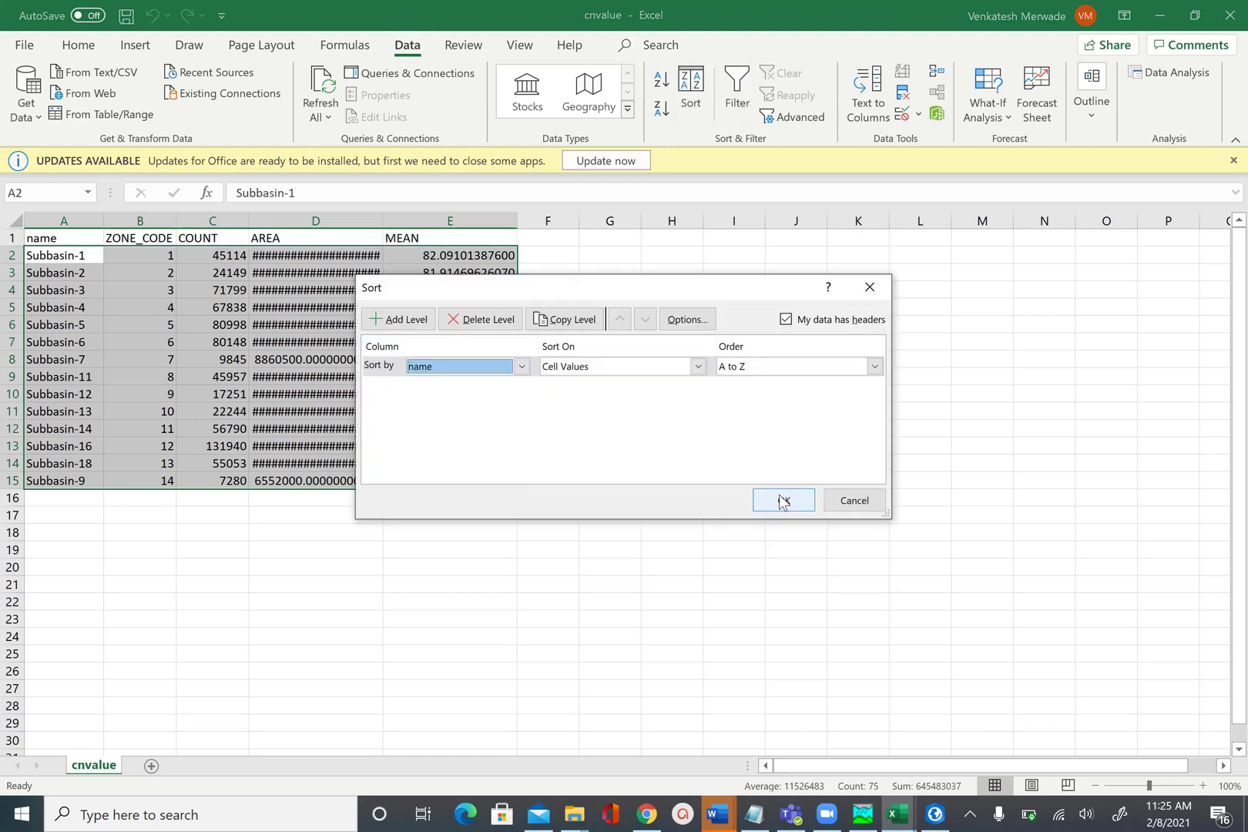
pyautogui.click(781, 499)
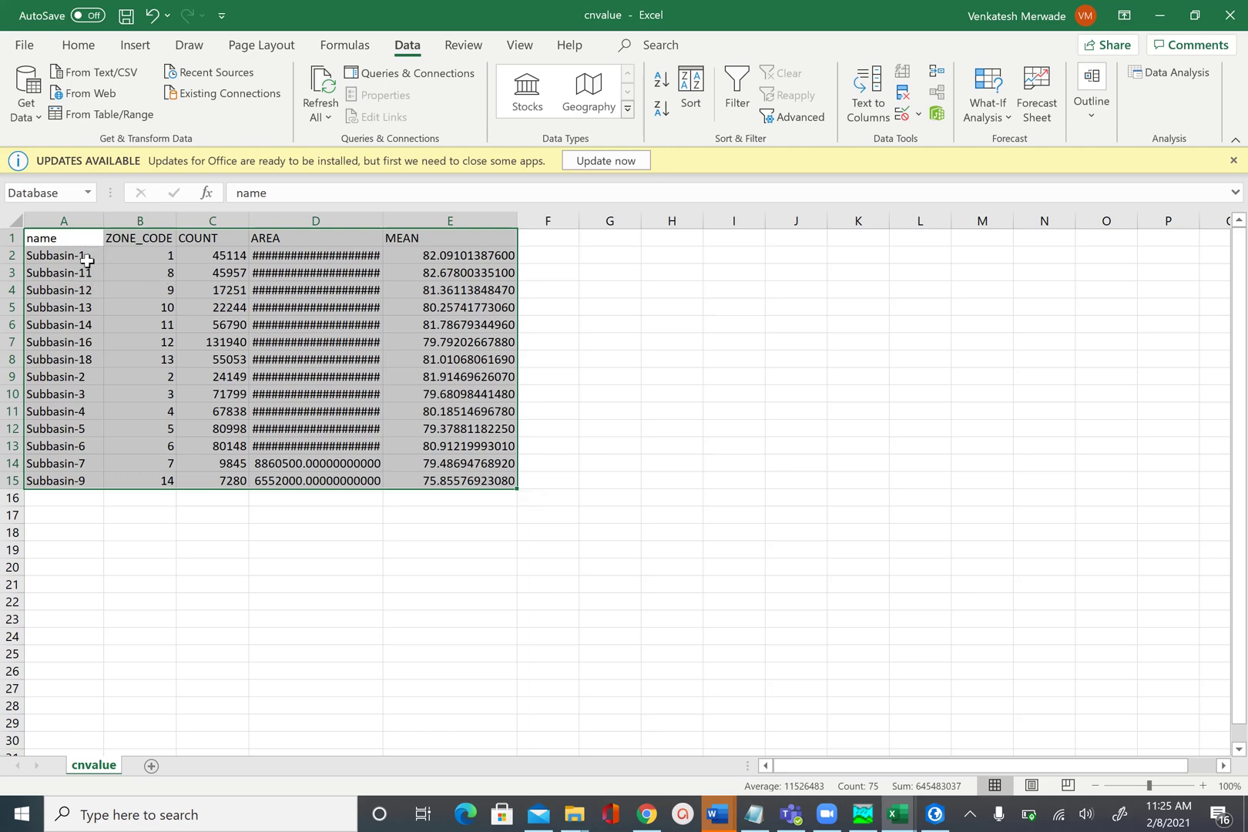
pyautogui.click(89, 258)
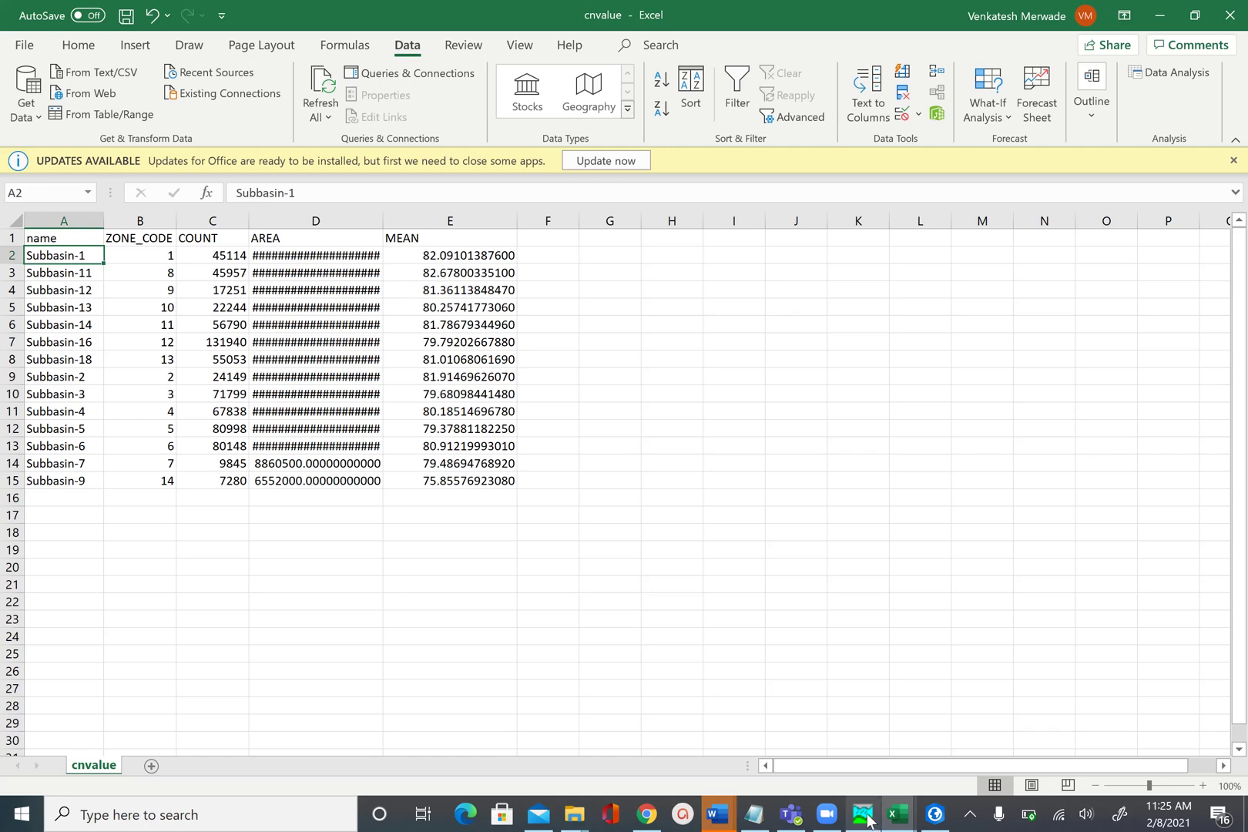
# Switch to HEC-HMS, show the SCS Curve Number loss table for all CedarCreek subbasins maximized, and set its sorting to Alphabetic.
pyautogui.moveTo(867, 818)
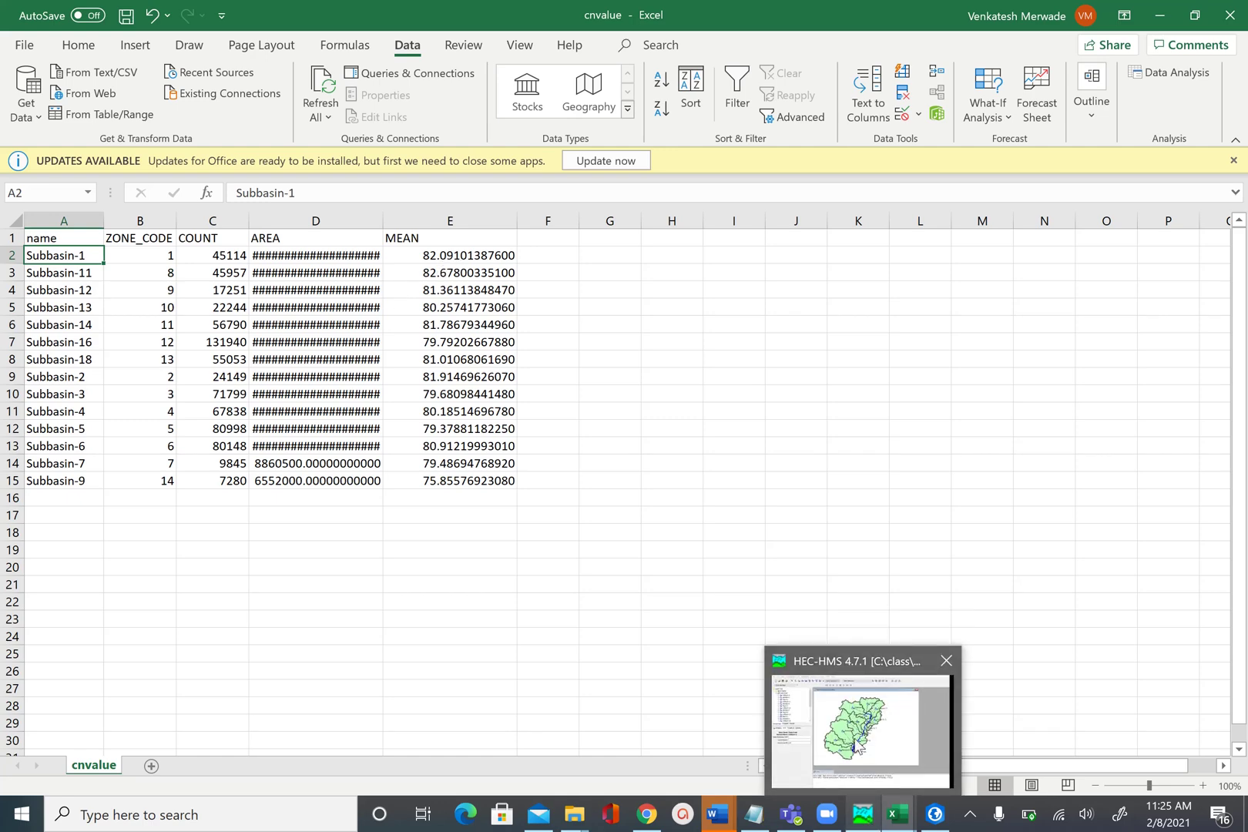
pyautogui.click(871, 660)
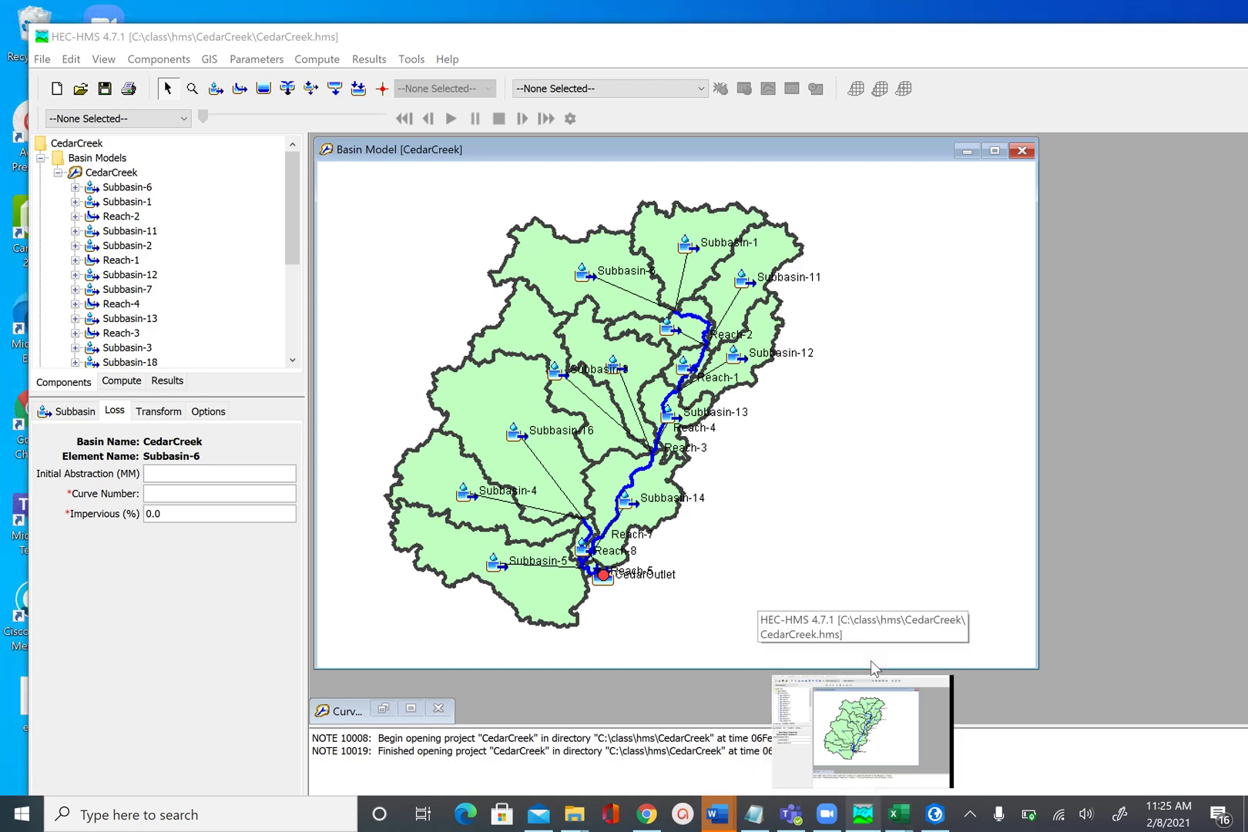
pyautogui.click(261, 61)
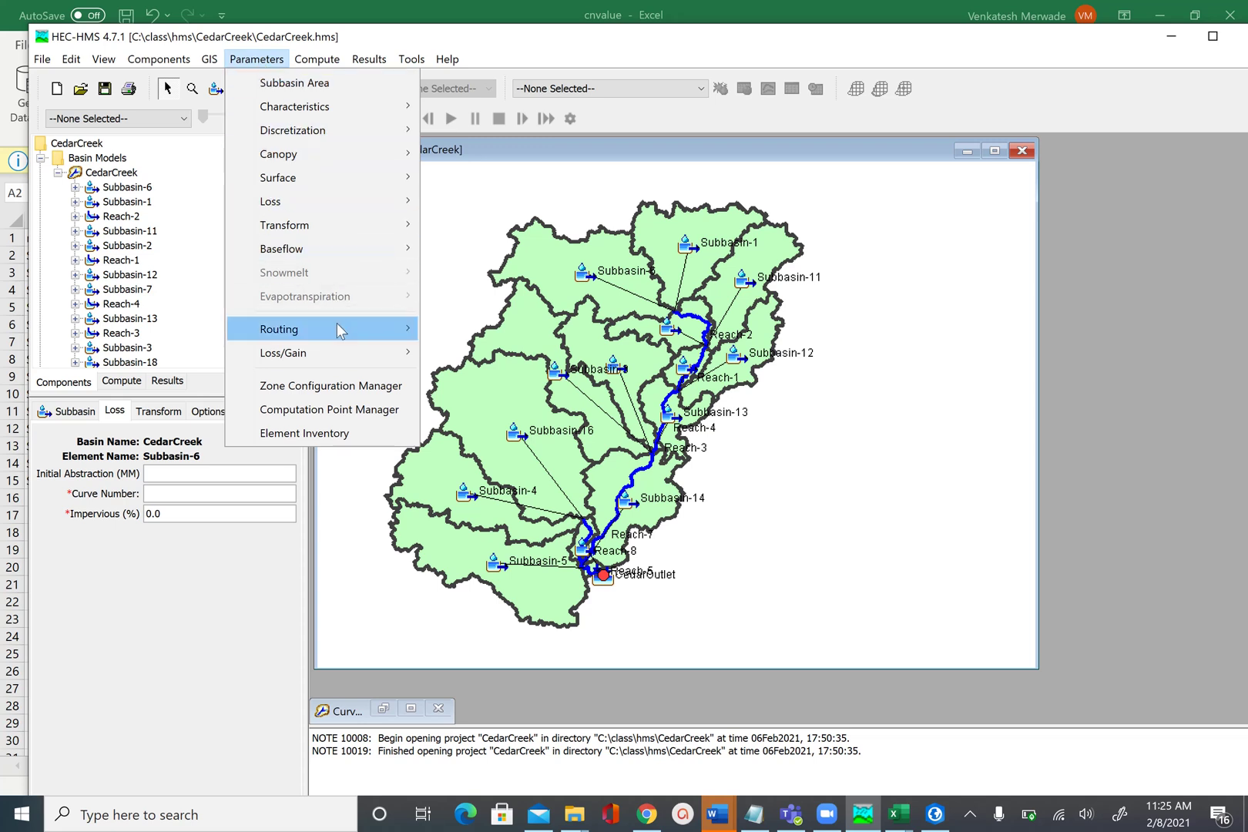
pyautogui.moveTo(316, 205)
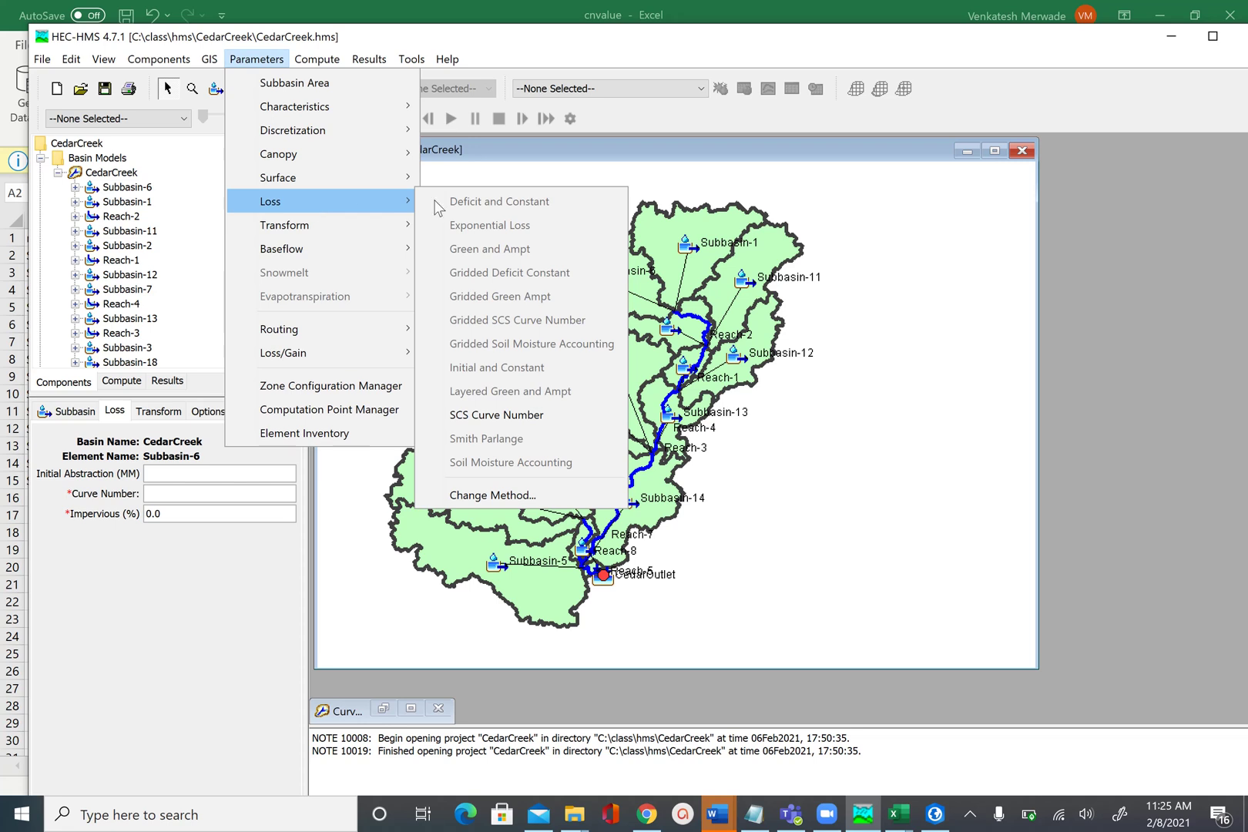
pyautogui.click(518, 414)
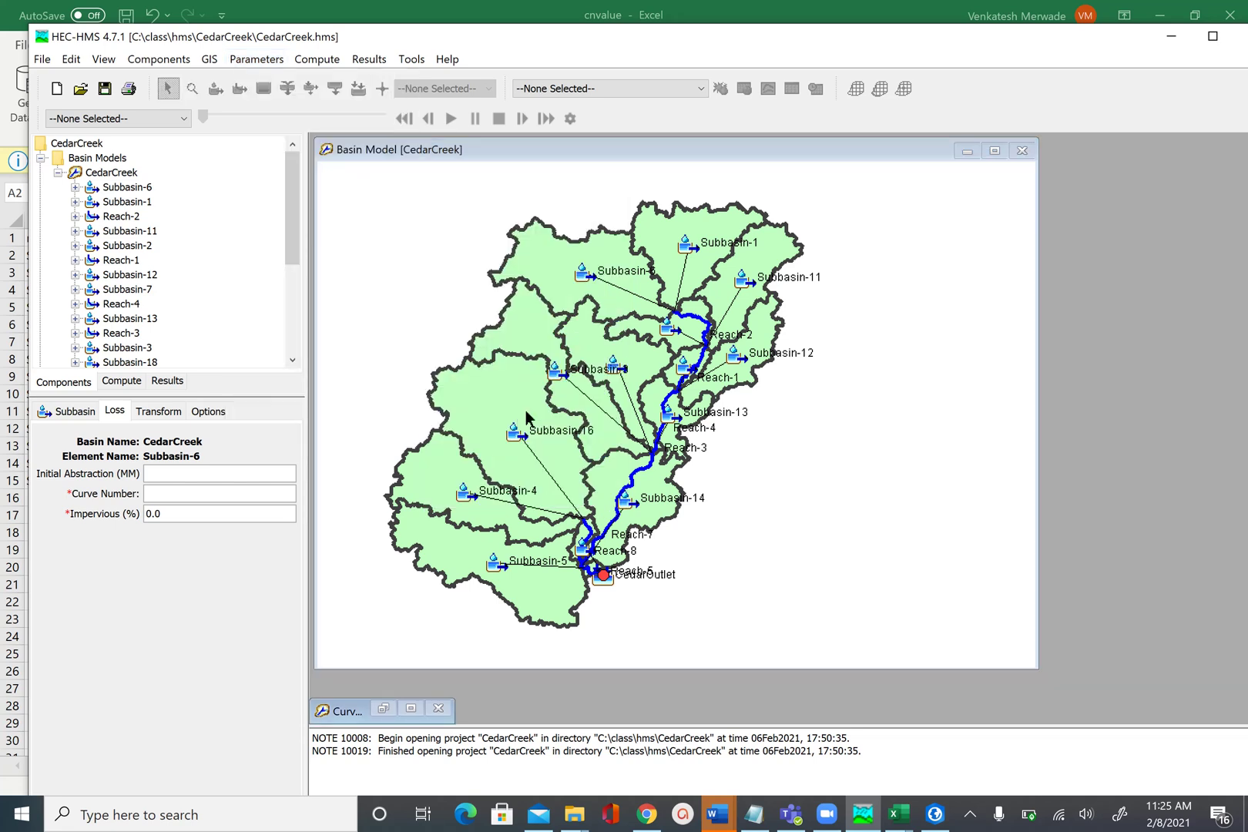
pyautogui.click(411, 708)
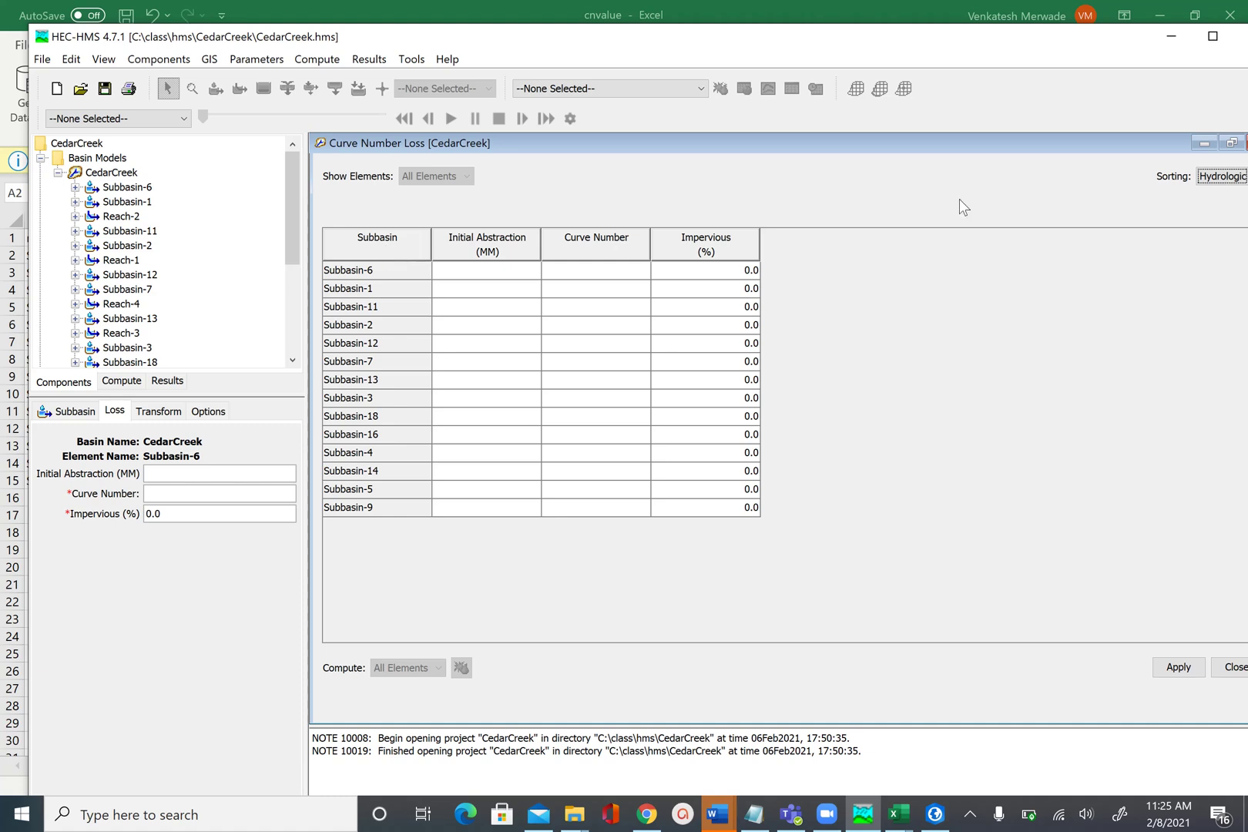
pyautogui.click(1228, 180)
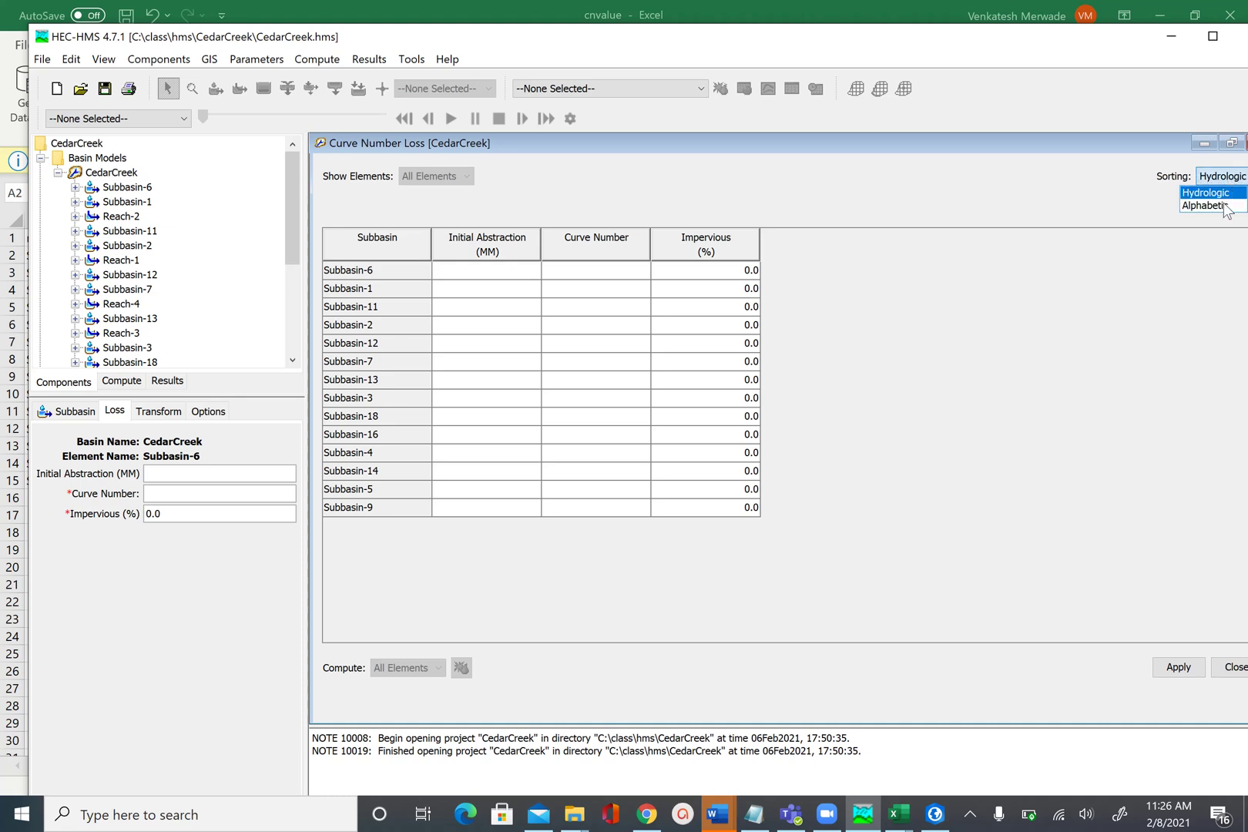
pyautogui.click(1212, 206)
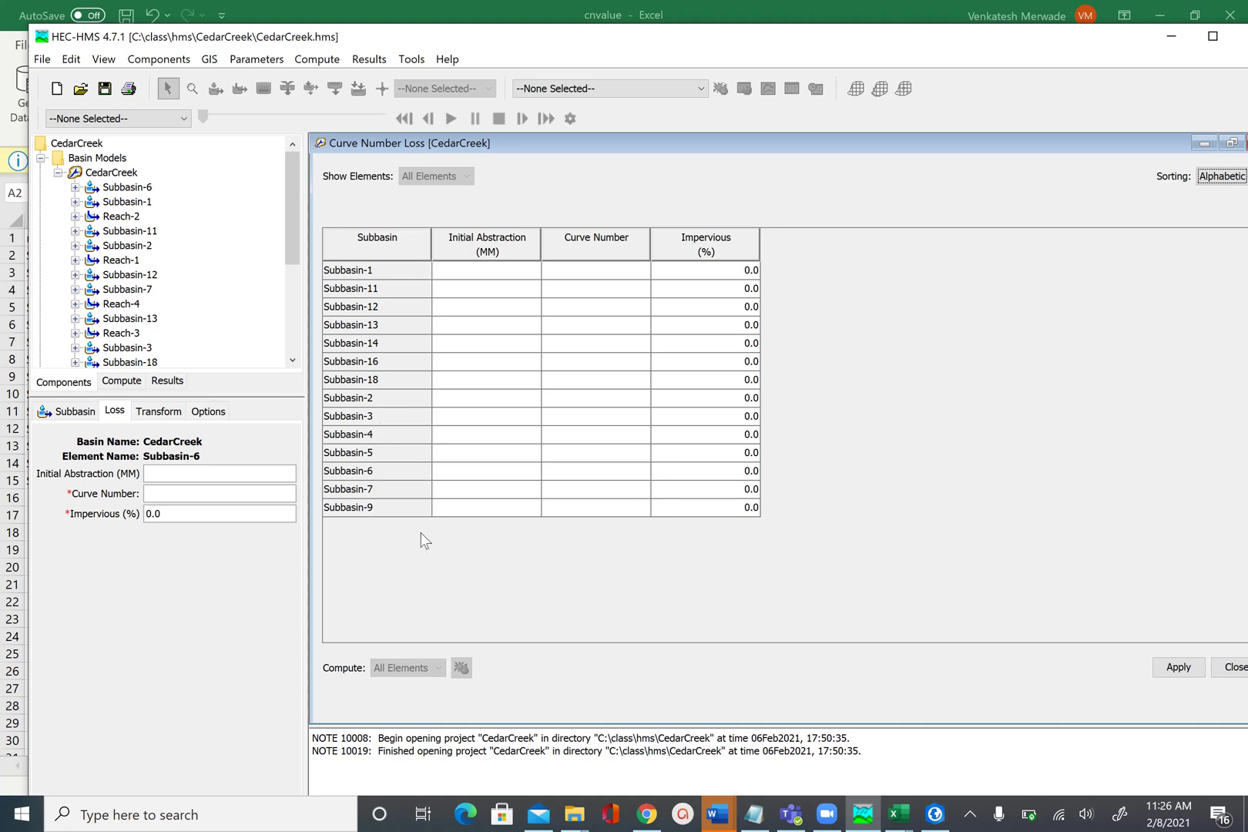
# Switch to the cnvalue workbook in Excel and copy the MEAN values for all subbasins, cells E2 to E15.
pyautogui.click(895, 821)
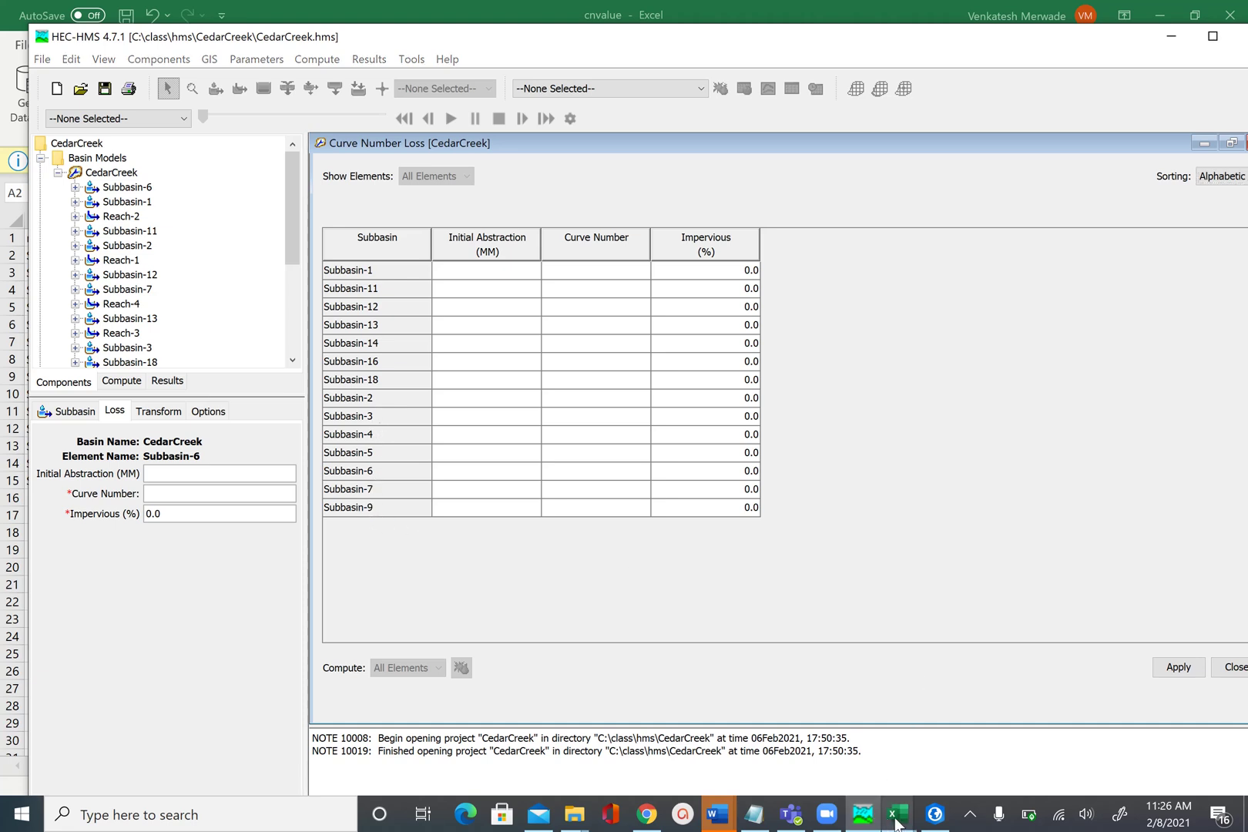
pyautogui.click(1047, 661)
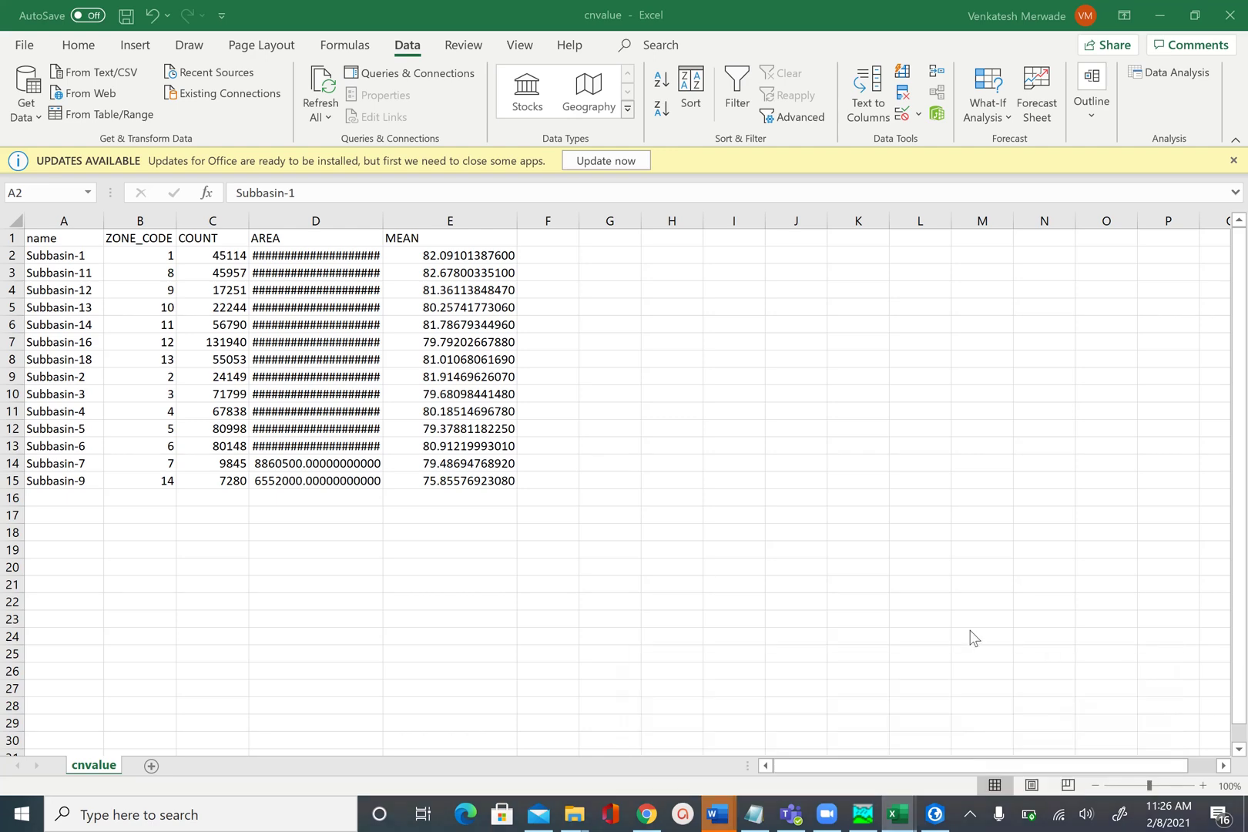
pyautogui.moveTo(461, 254); pyautogui.dragTo(456, 482)
pyautogui.rightClick(441, 293)
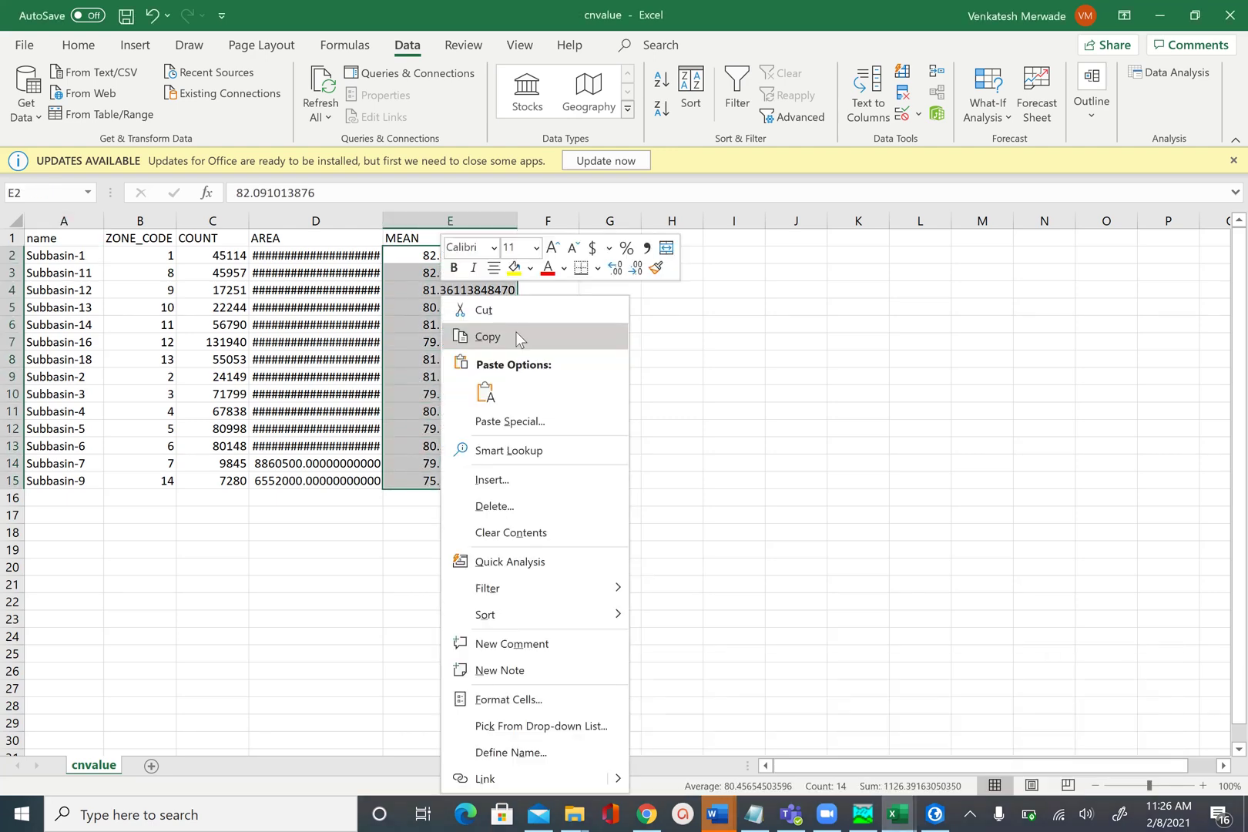
pyautogui.click(516, 333)
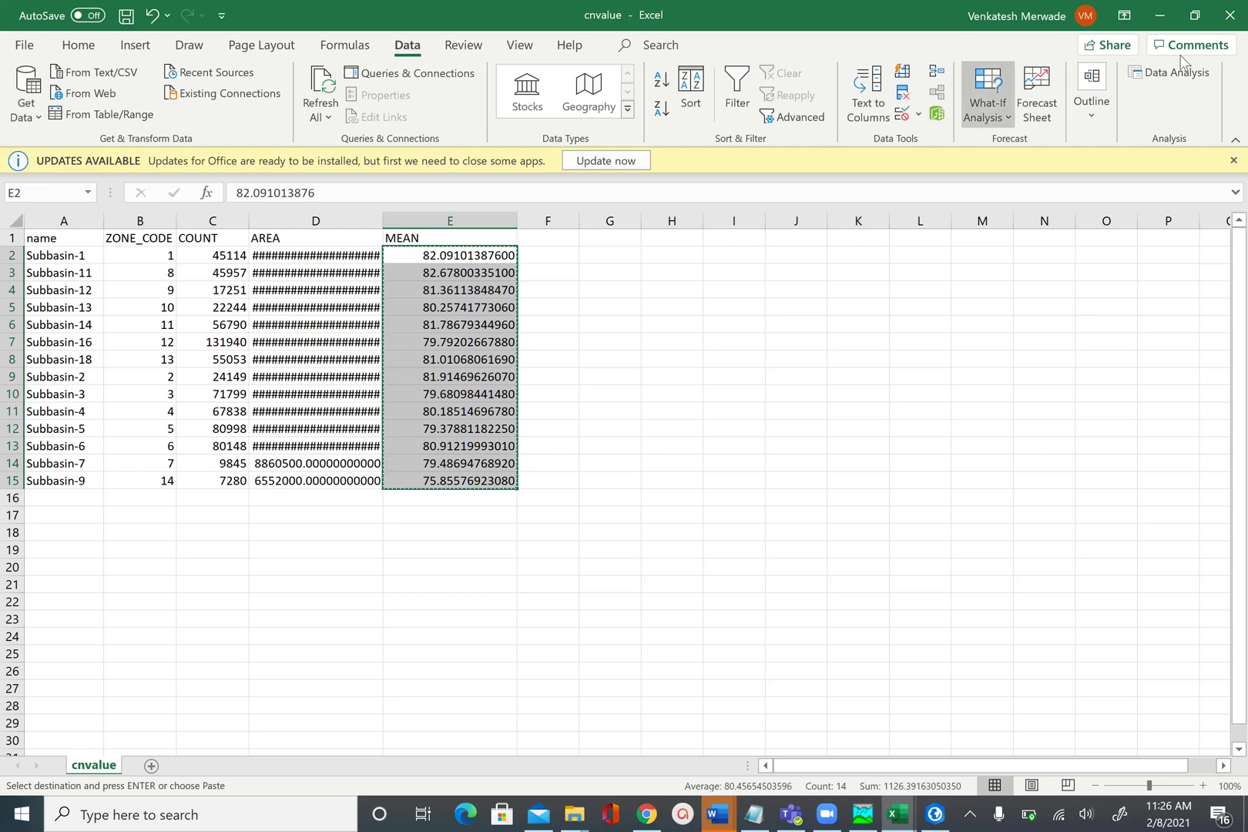
# Switch to HEC-HMS and paste the copied mean values into the Curve Number column, starting at Subbasin-1.
pyautogui.click(863, 814)
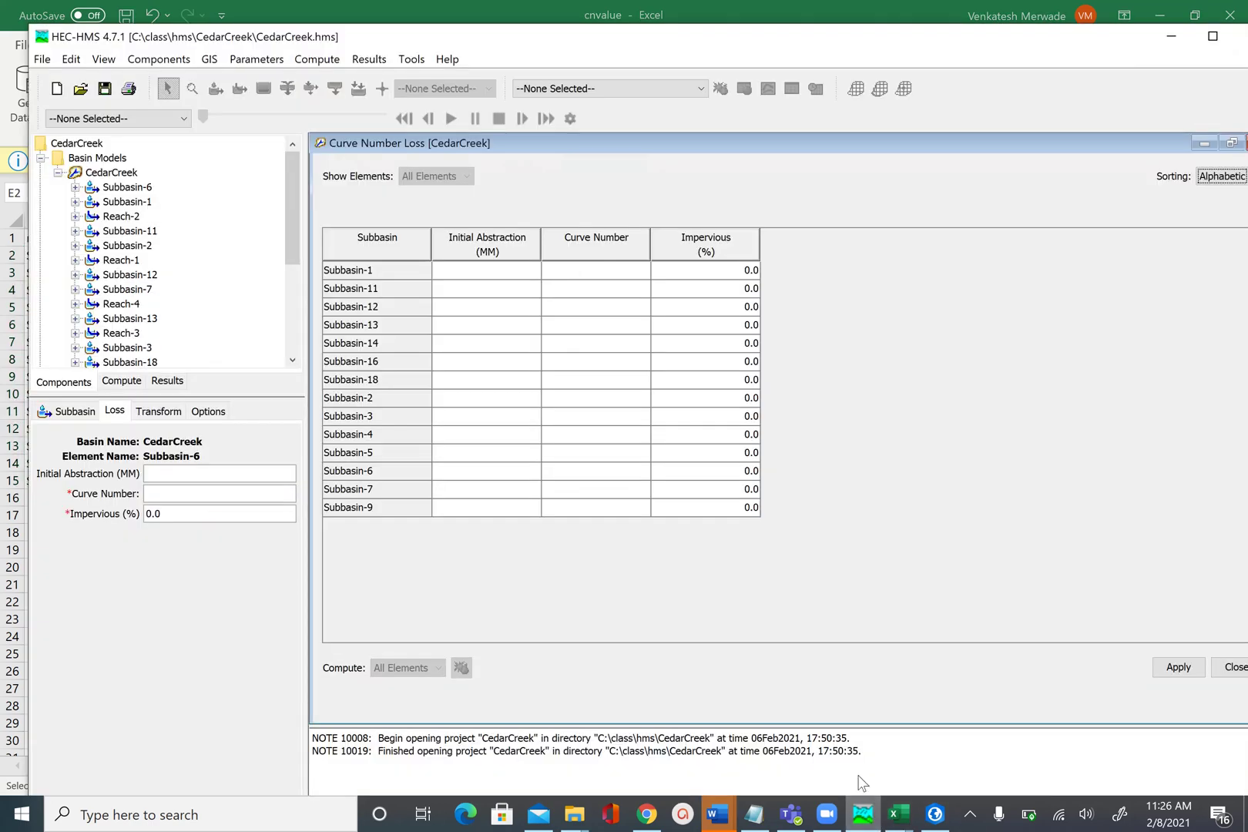
pyautogui.click(604, 271)
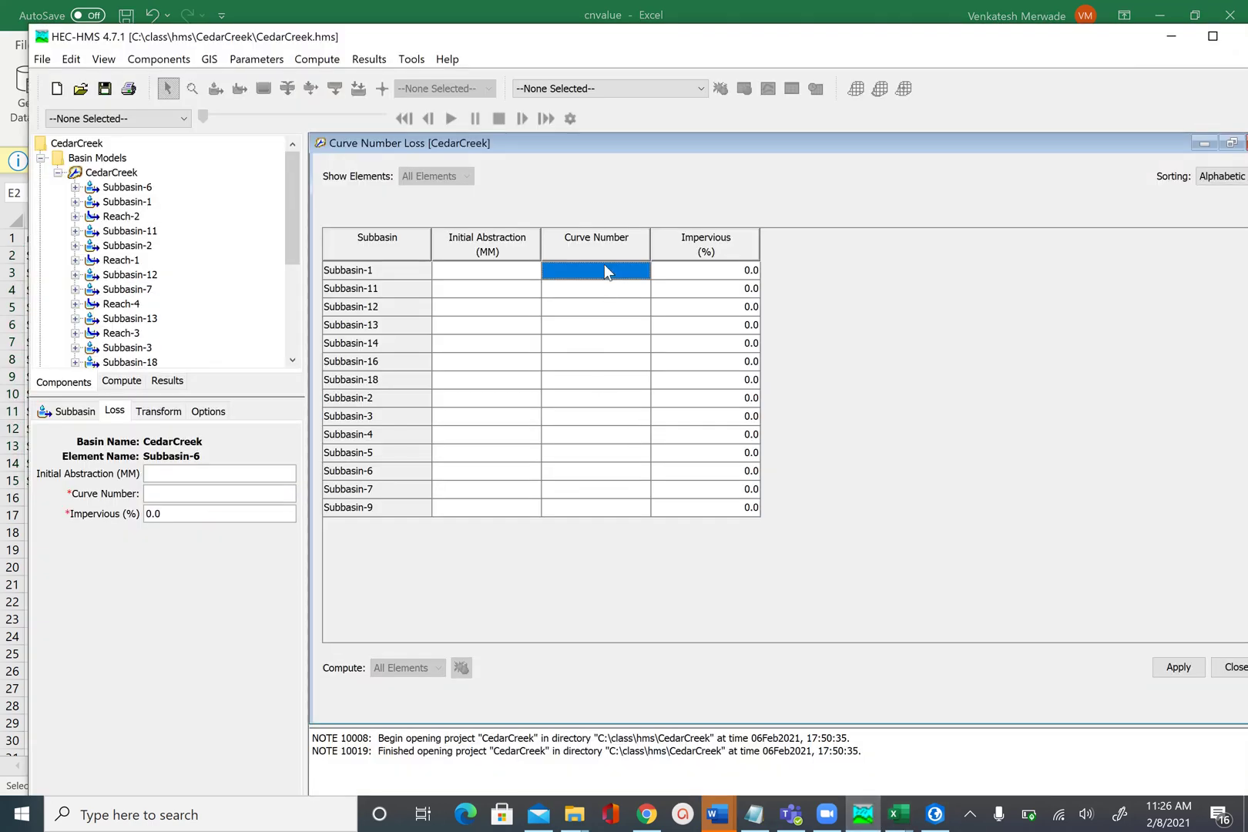
pyautogui.rightClick(605, 271)
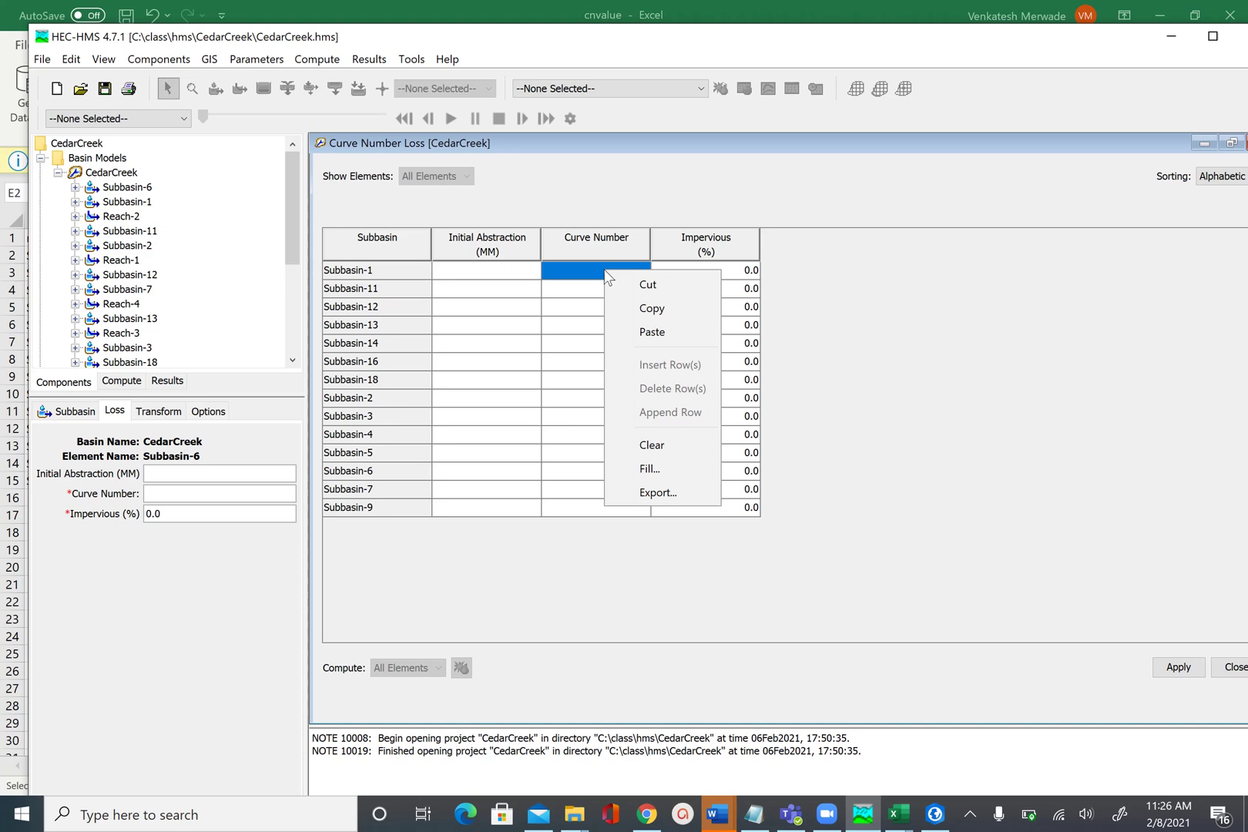
pyautogui.click(660, 331)
pyautogui.click(604, 356)
pyautogui.click(691, 396)
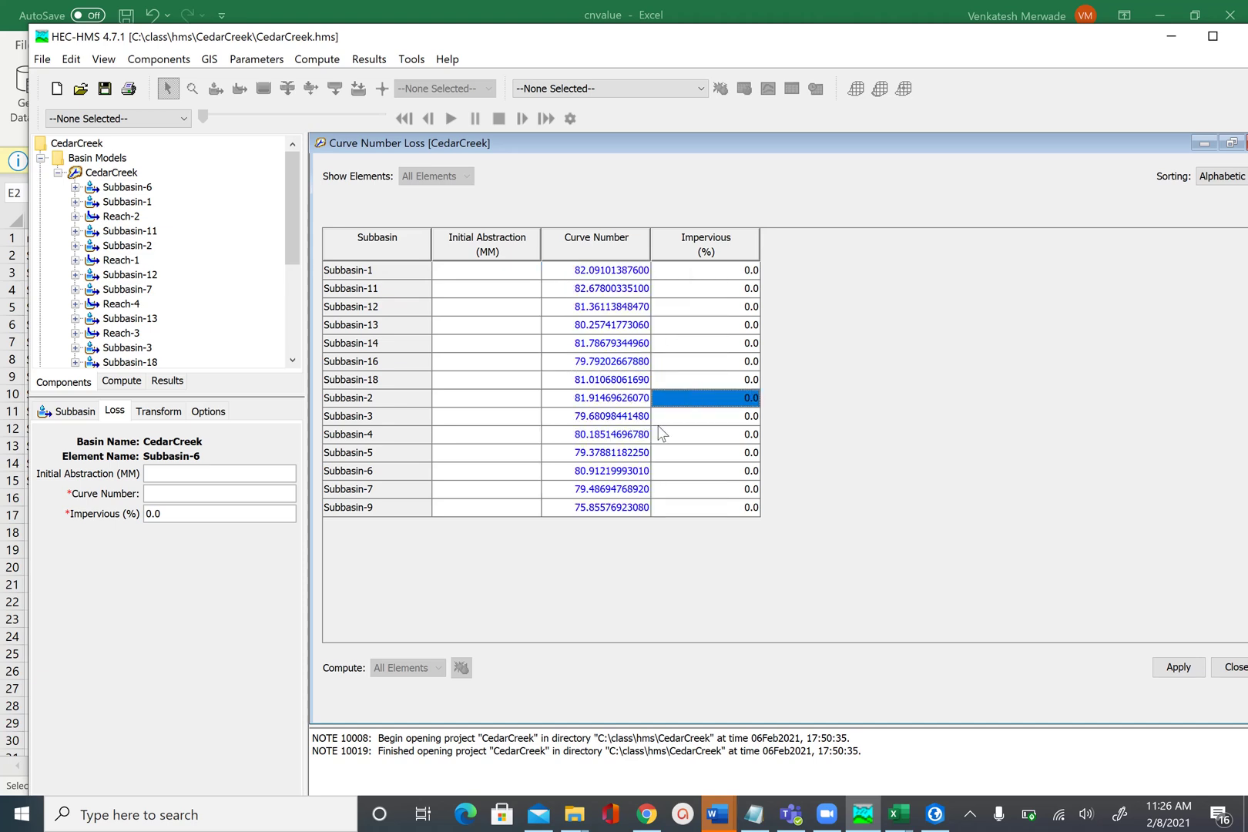
pyautogui.click(639, 434)
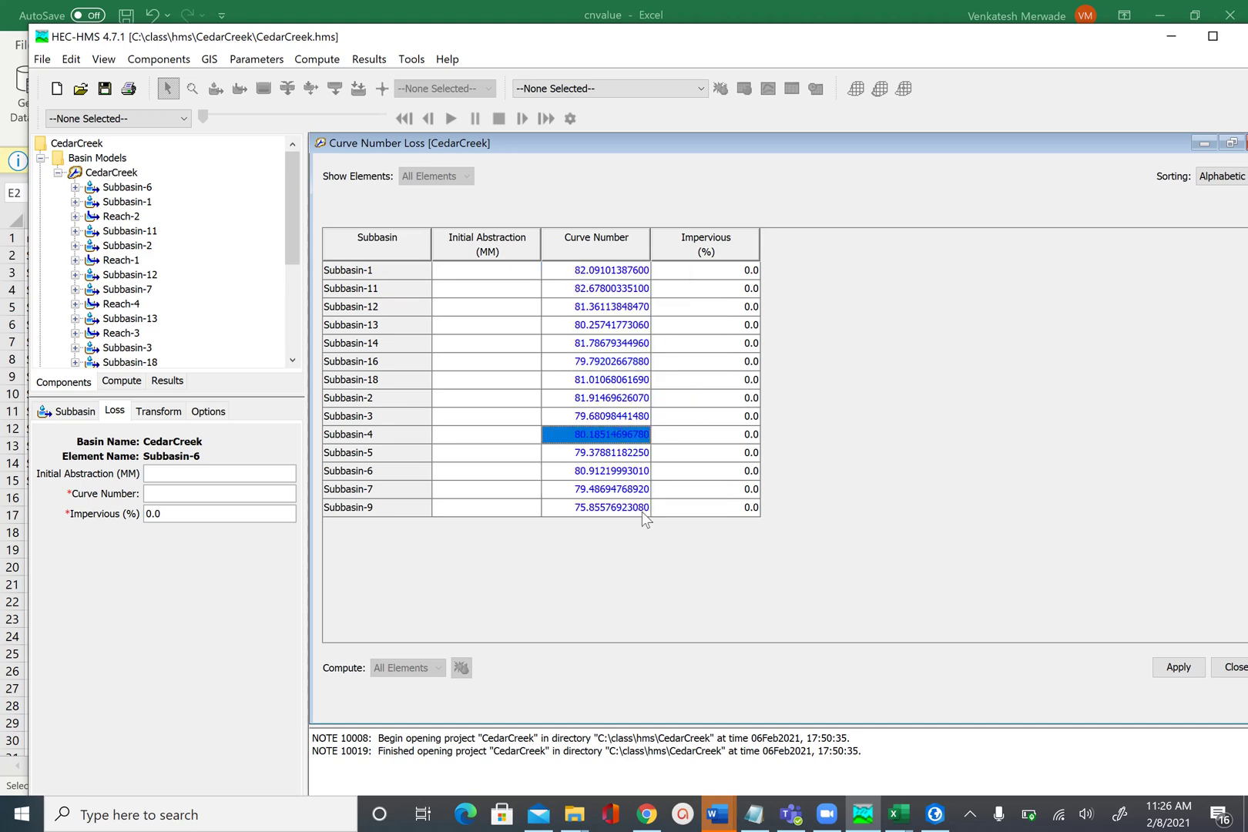
# Apply the pasted curve numbers and show the loss parameters of Subbasin-6 to check its curve number.
pyautogui.click(1177, 667)
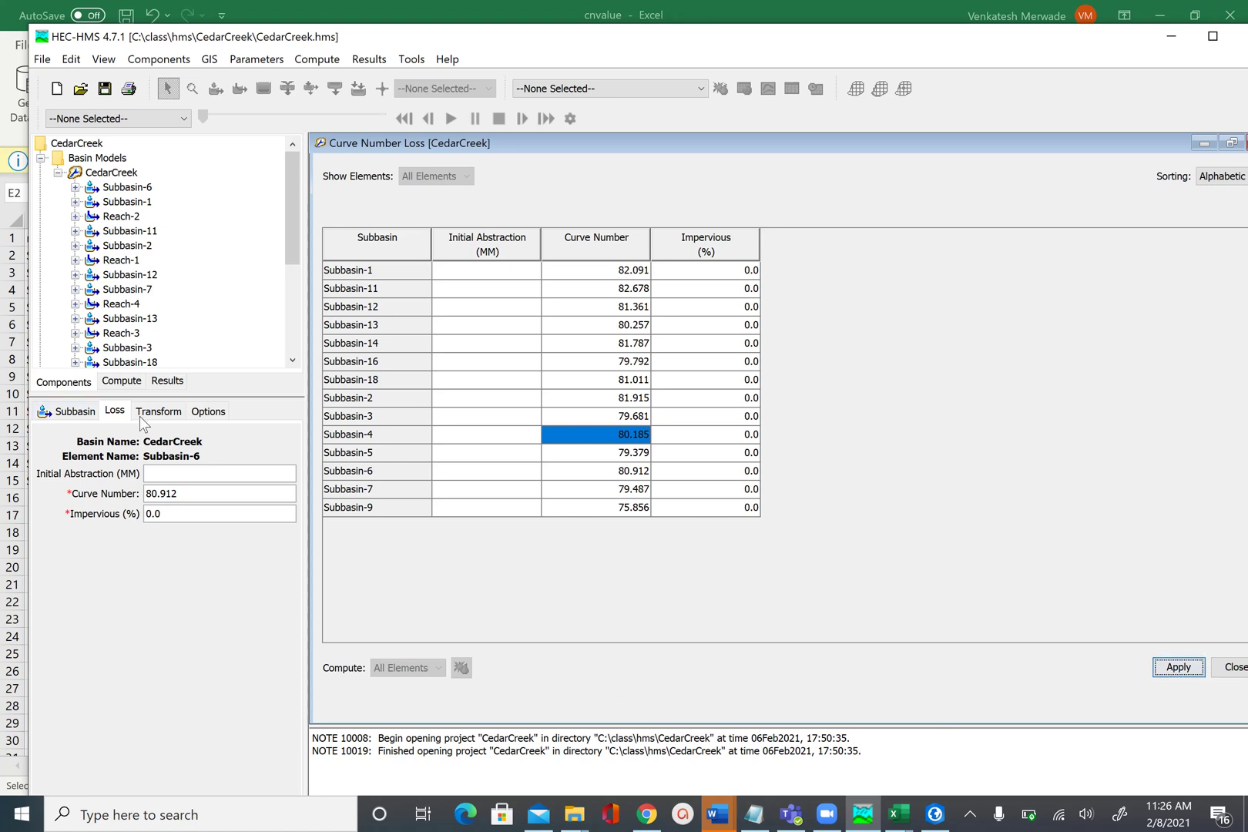
pyautogui.click(118, 188)
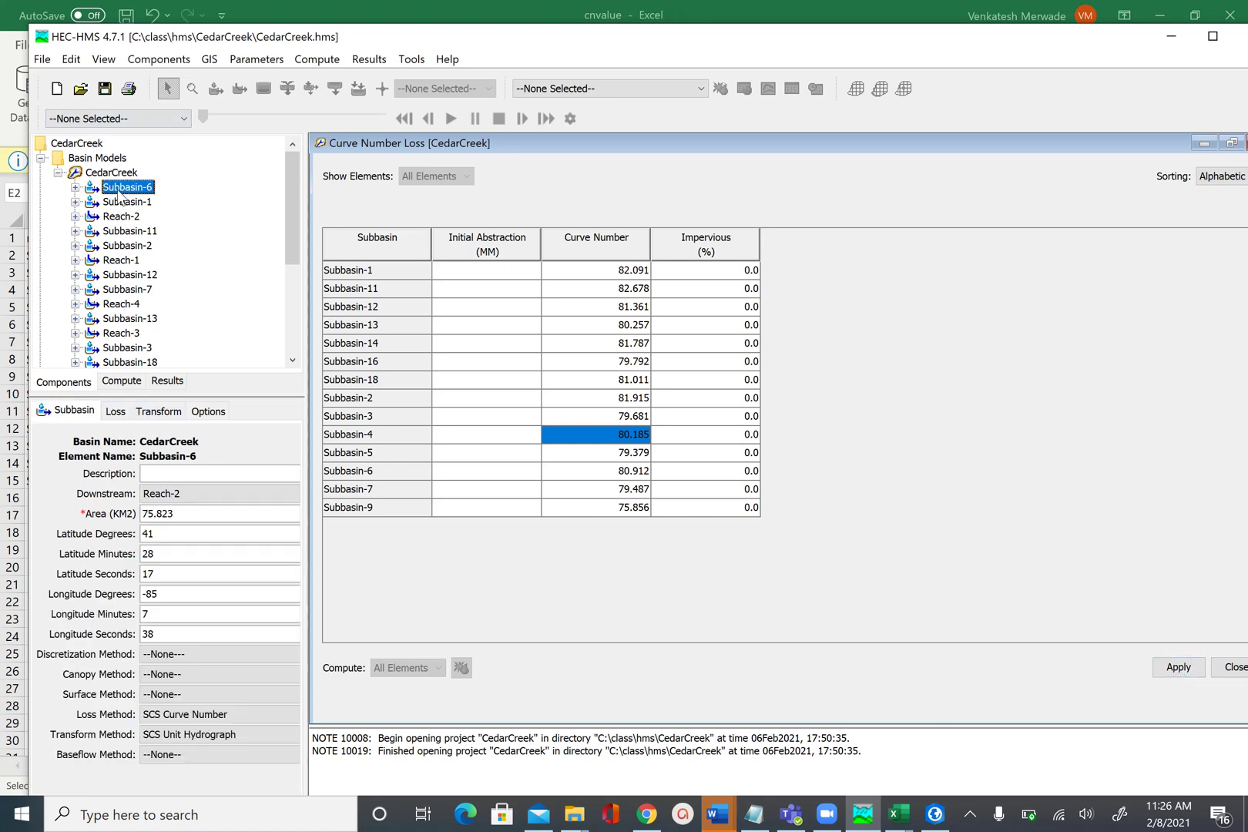
pyautogui.click(116, 412)
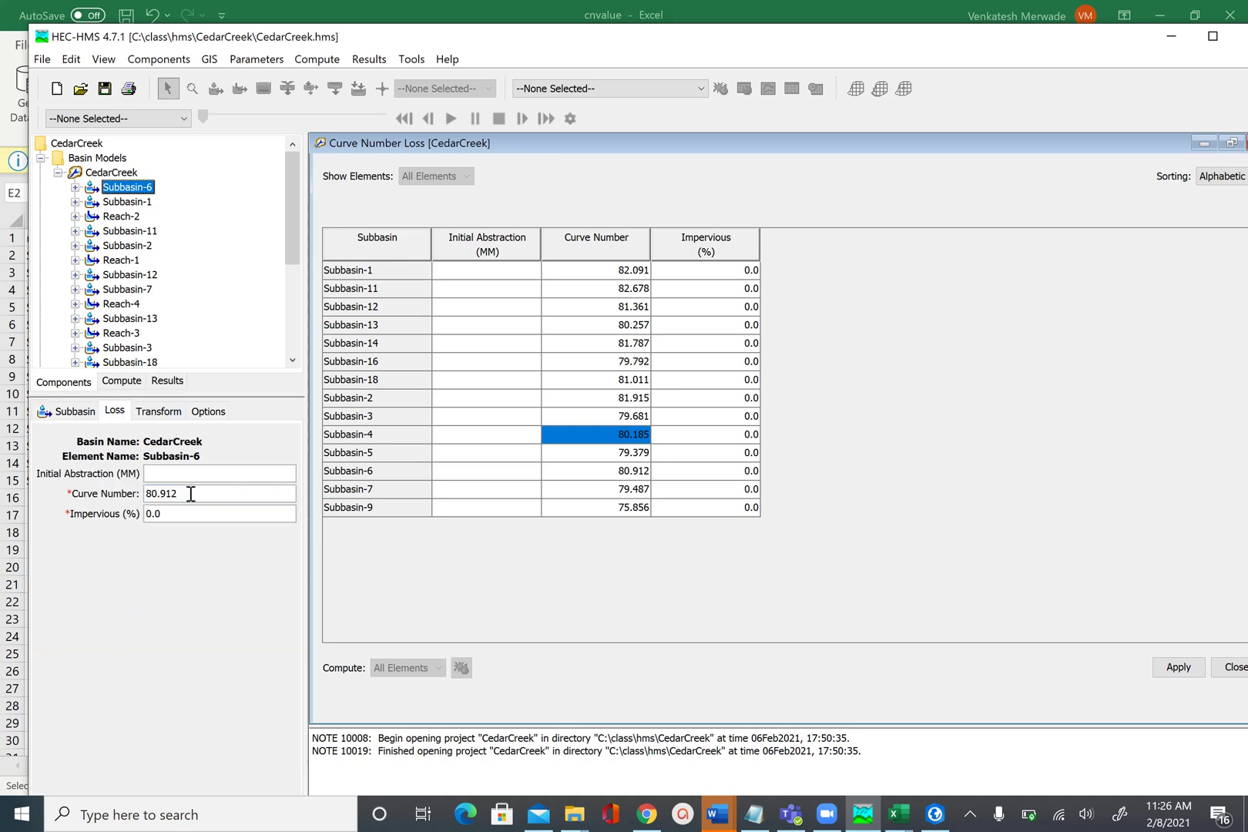
# Check the curve numbers in the loss parameters of Subbasin-12, Subbasin-18, Subbasin-7 and Subbasin-11.
pyautogui.click(145, 275)
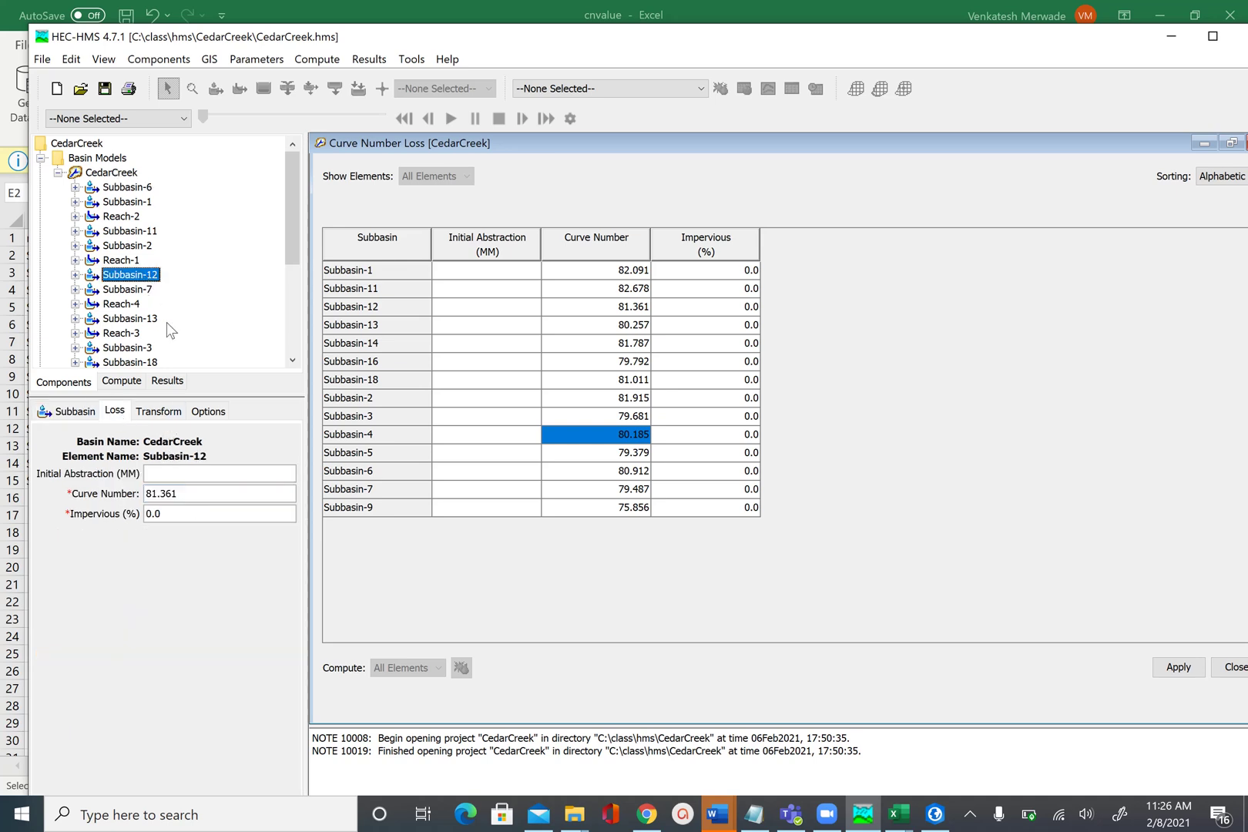
pyautogui.click(158, 363)
pyautogui.click(144, 290)
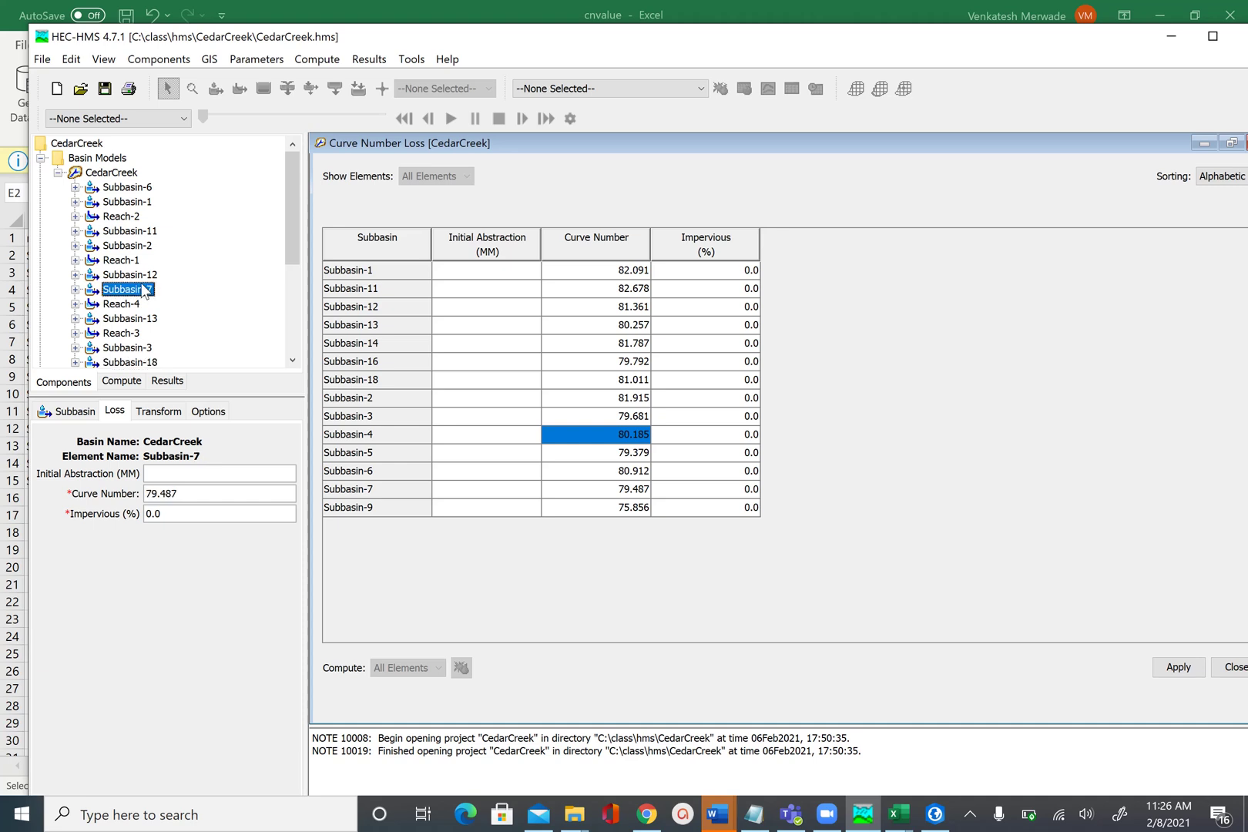
pyautogui.click(146, 275)
pyautogui.click(147, 232)
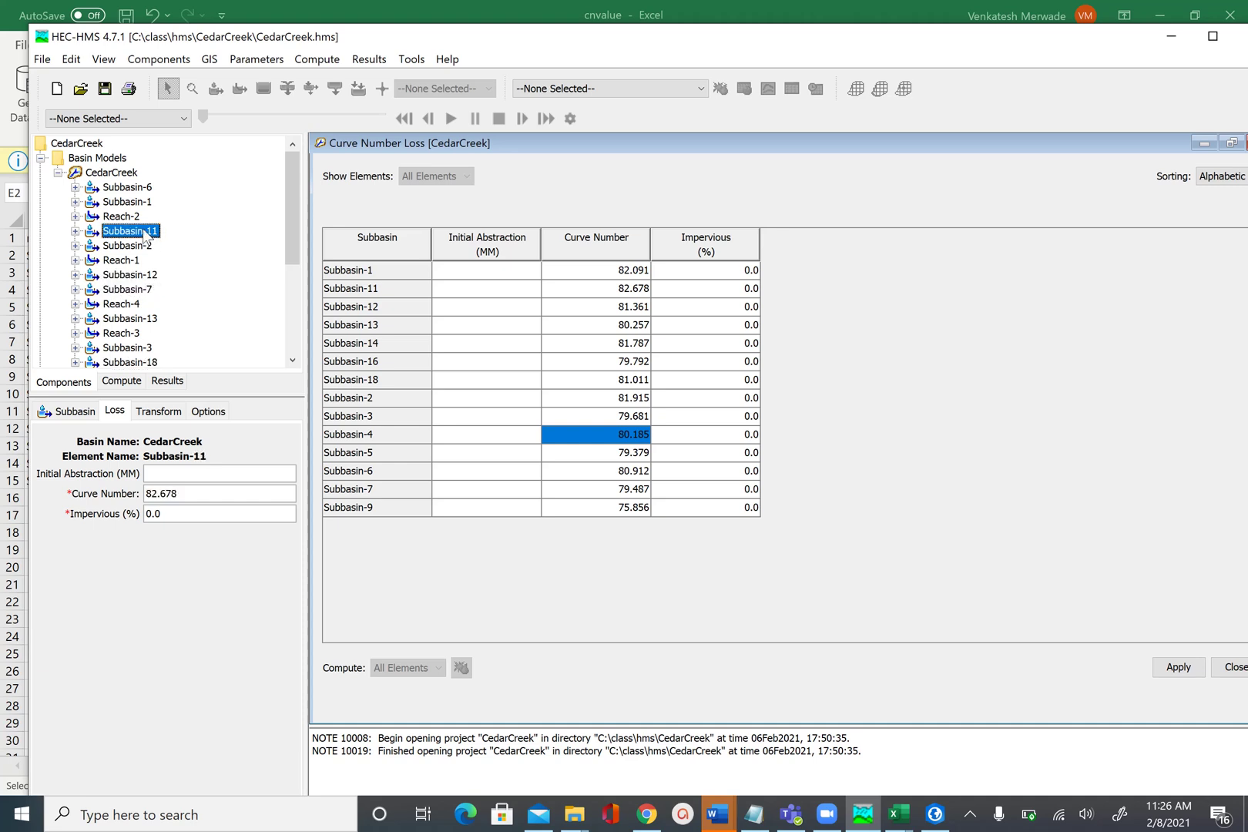
# Show the transform parameters of Subbasin-6 with its lag time field, and save the CedarCreek project.
pyautogui.click(141, 189)
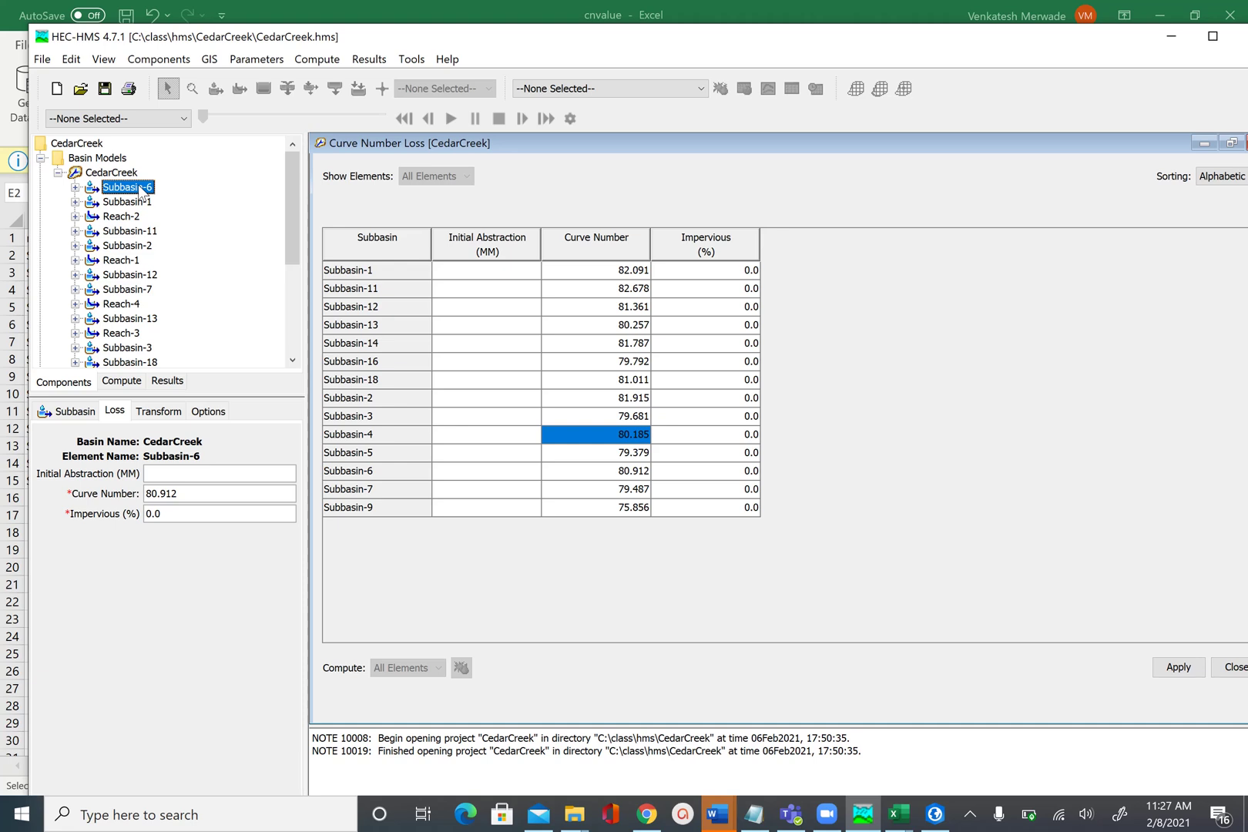
pyautogui.click(163, 412)
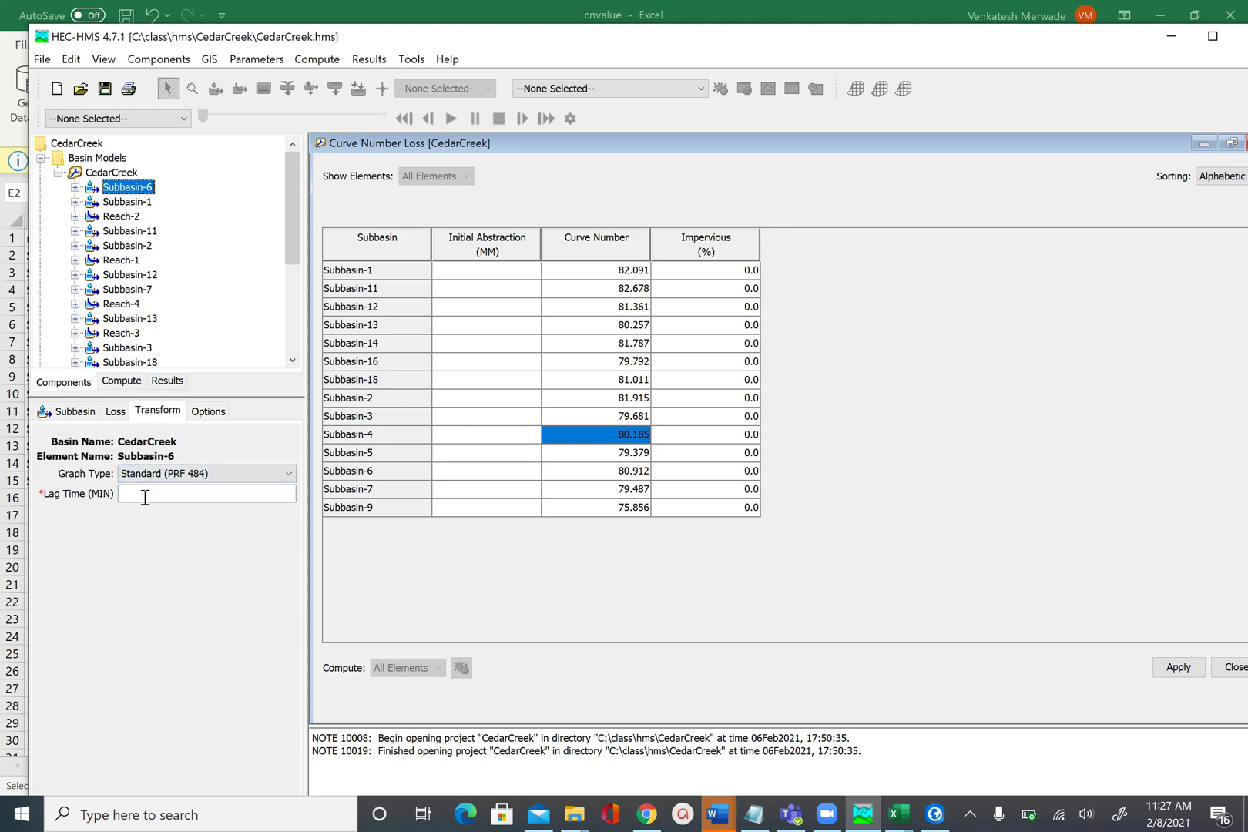
pyautogui.click(105, 89)
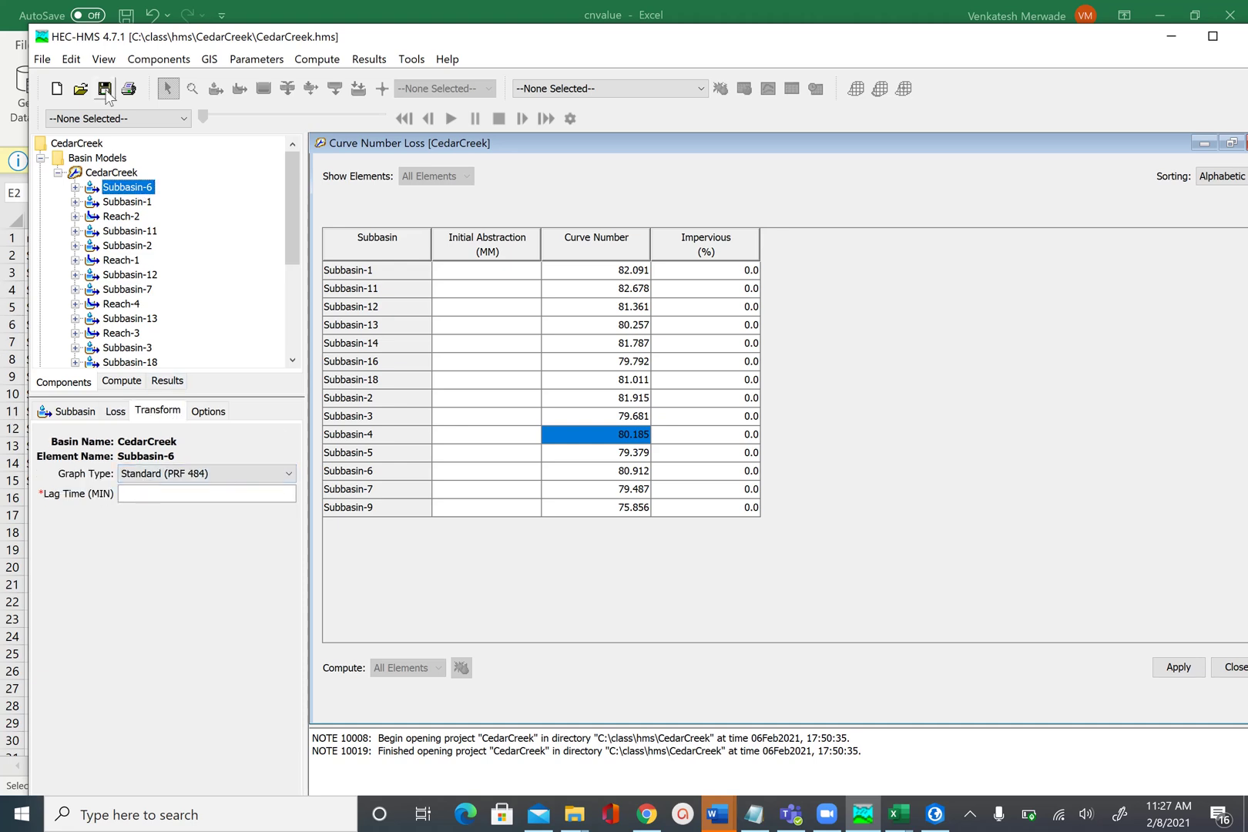